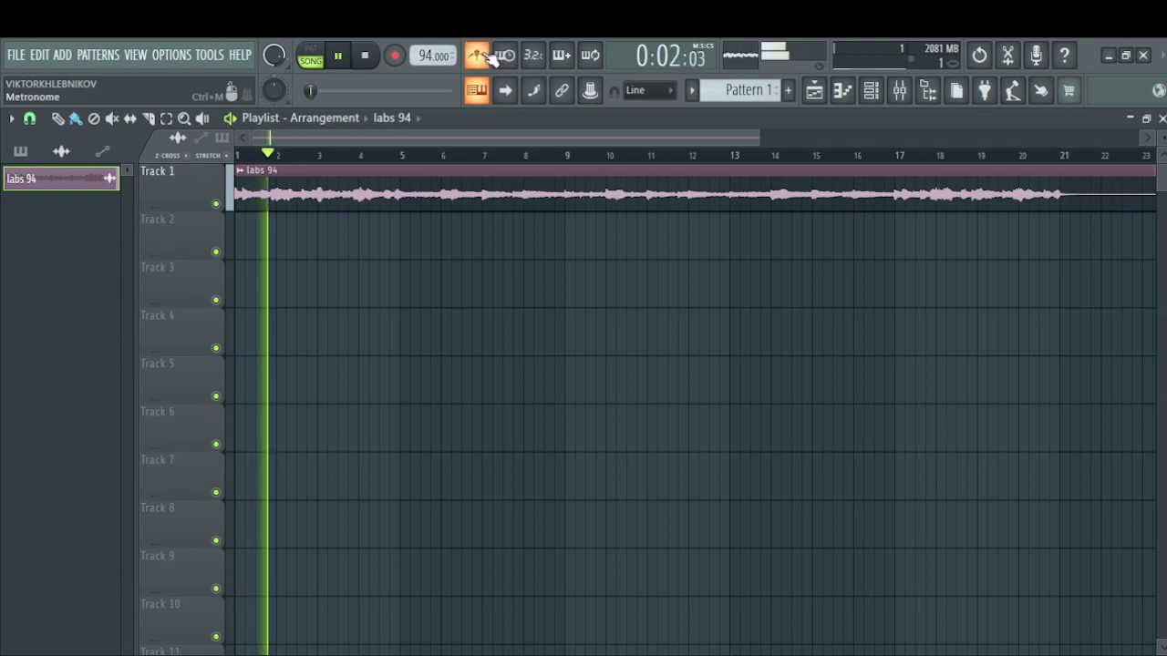
Place a Pattern 1 clip at the start of Track 2 and show the Unsorted channels in the channel rack
left_click_drag(687, 274, 242, 232)
left_click(870, 93)
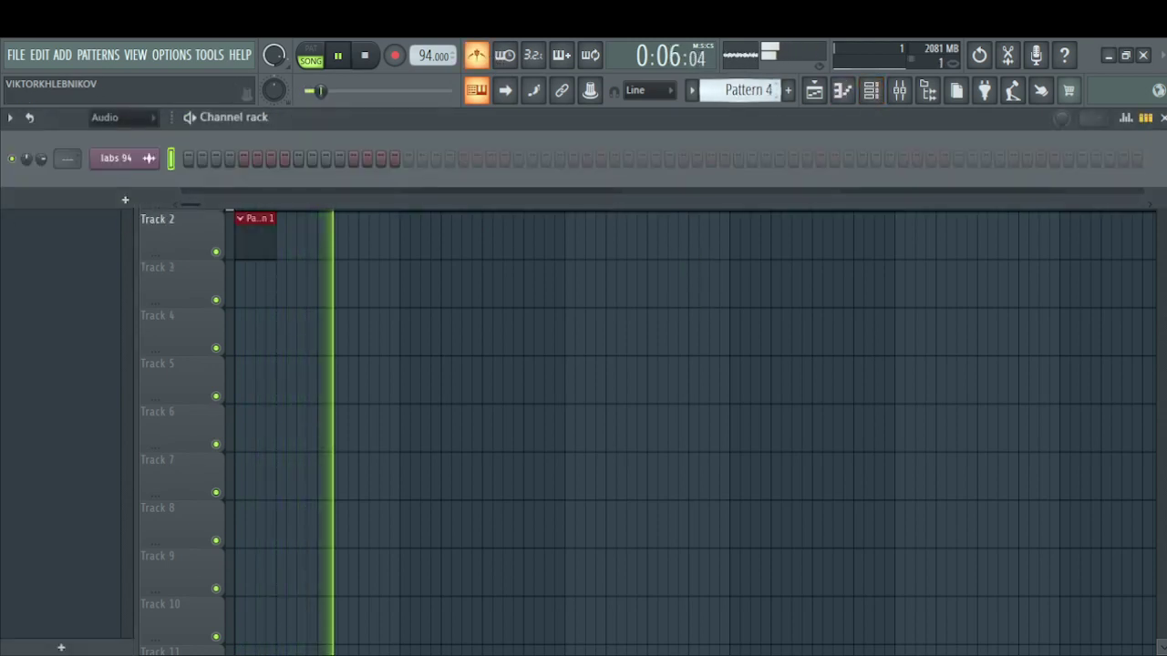
left_click(118, 122)
left_click(121, 172)
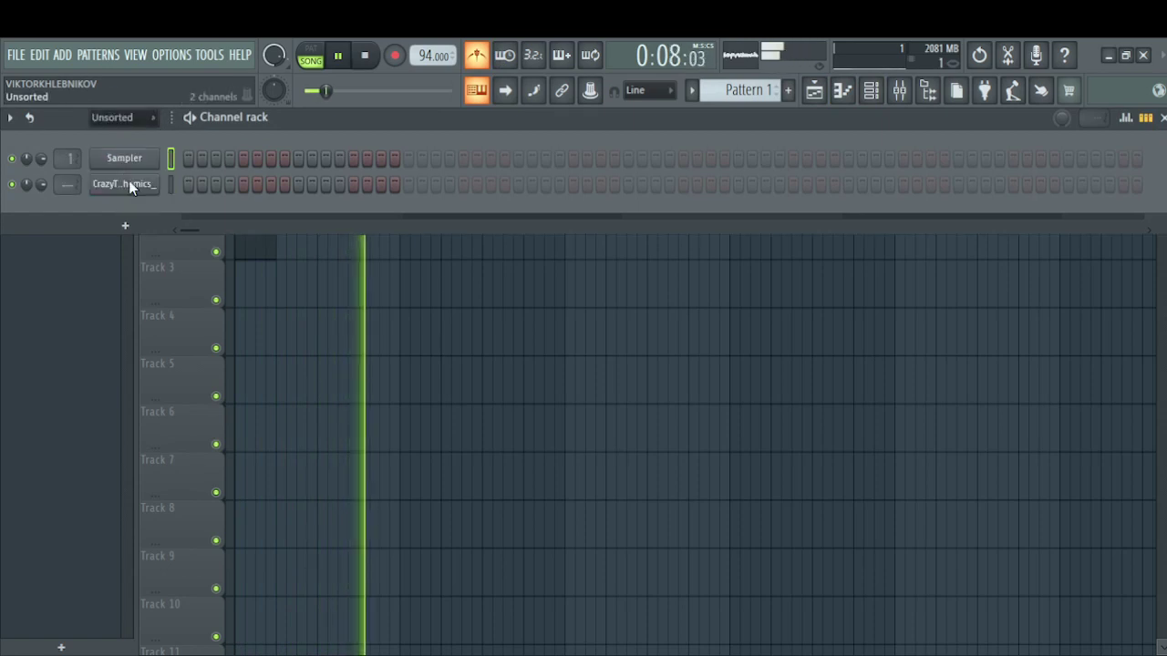
Open the CrazyTrain Rim channel in the piano roll and place C5 notes on steps 1 and 4 of bar 1
right_click(130, 185)
left_click(153, 189)
left_click_drag(90, 304, 5, 318)
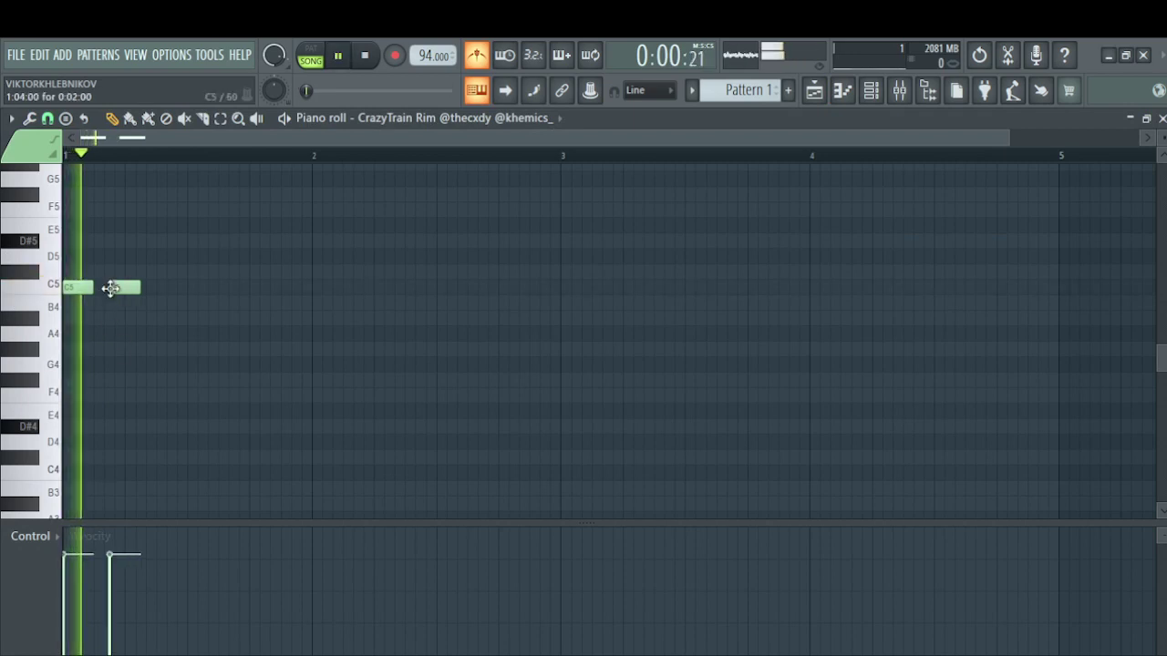
key("space")
key("space")
Add C5 rim notes on steps 3, 6 and 7 of bar 1, with lower velocity on steps 3 and 6
mouse_move(158, 276)
left_mouse_down()
mouse_move(139, 300)
mouse_move(140, 285)
left_mouse_up()
key("space")
key("space")
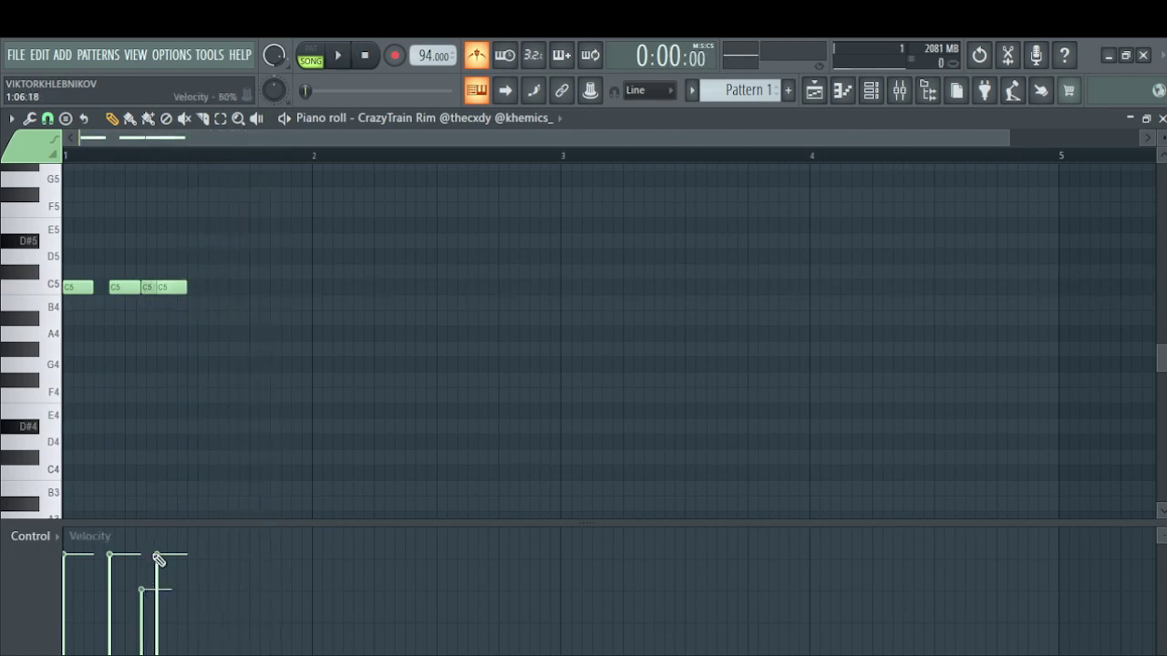
key("space")
key("space")
left_click(98, 290)
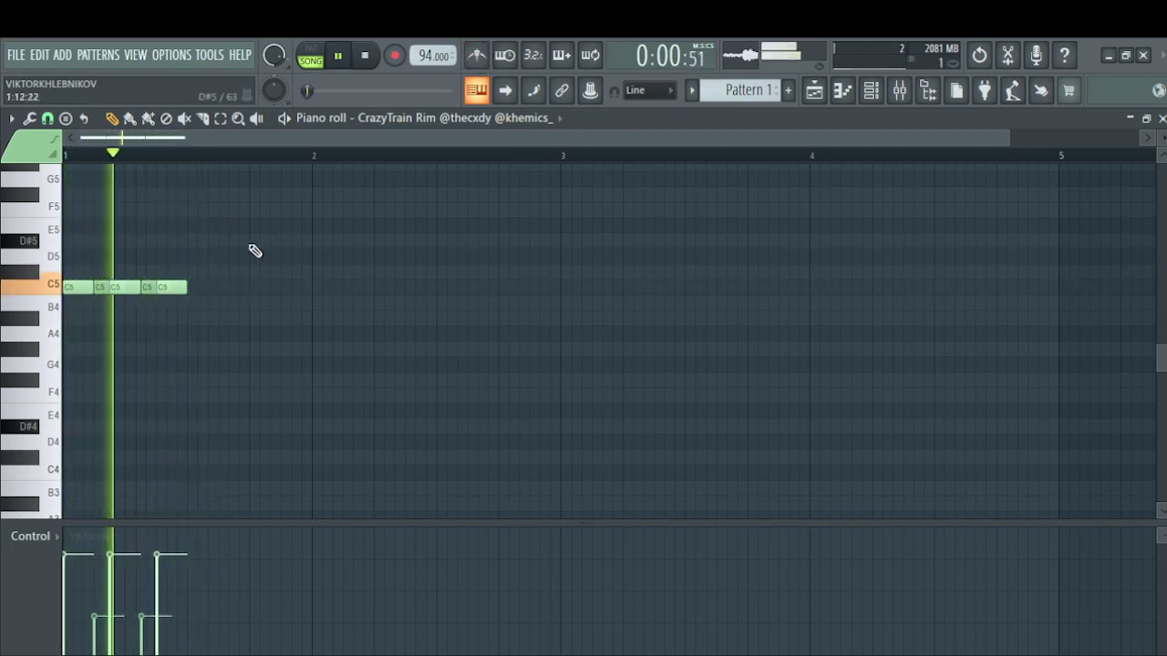
Repeat the half-bar rim phrase to fill four bars, leaving out the note on step 9 of each bar
key("ctrl+b")
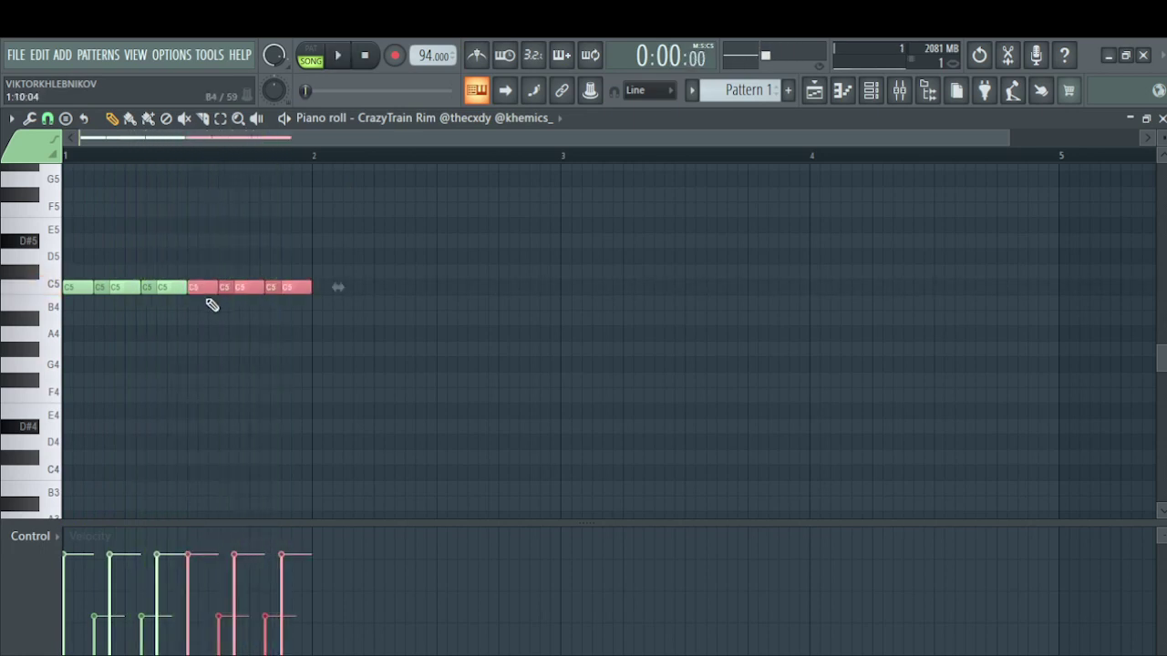
right_click(202, 288)
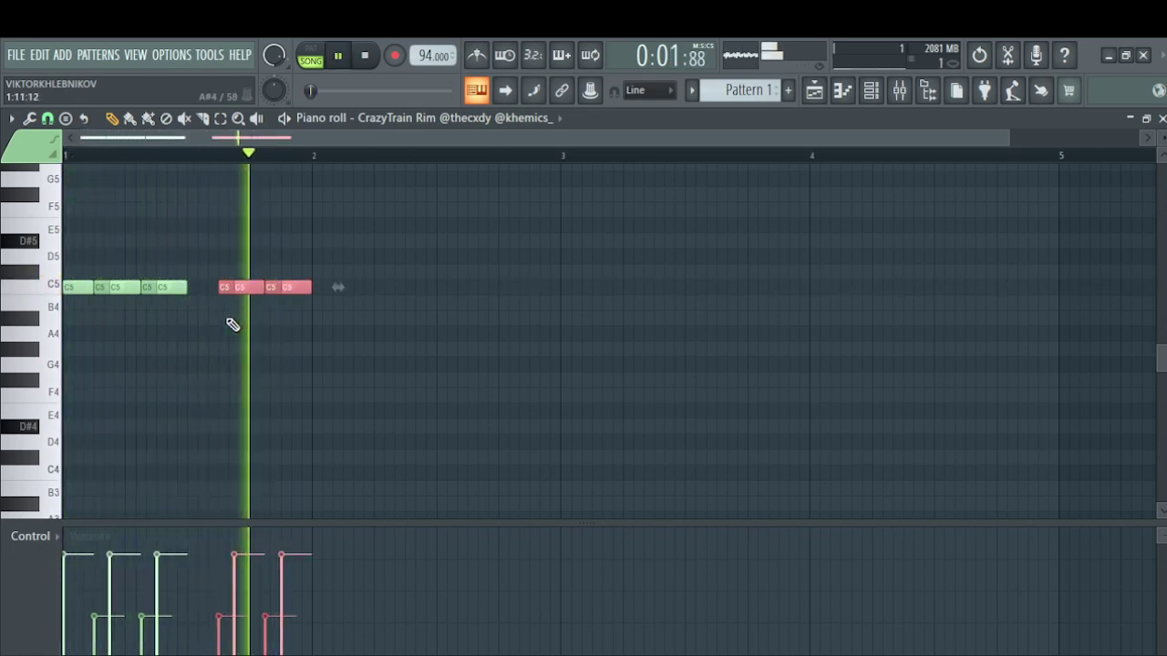
key("ctrl+a")
key("ctrl+b")
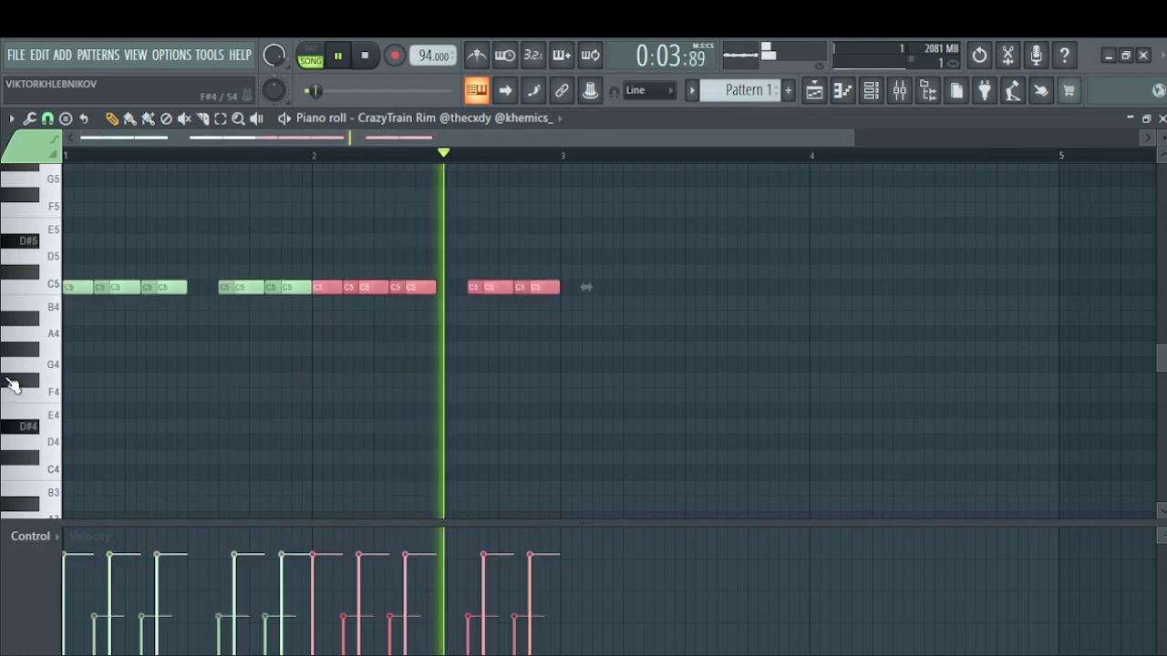
key("ctrl+b")
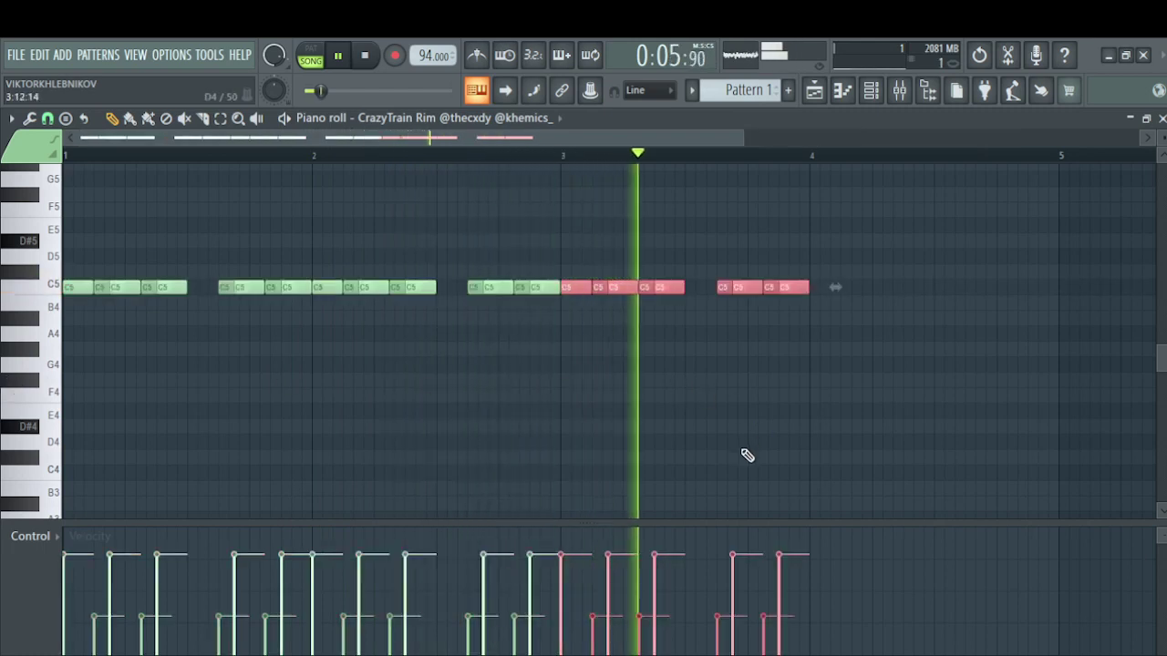
key("ctrl+b")
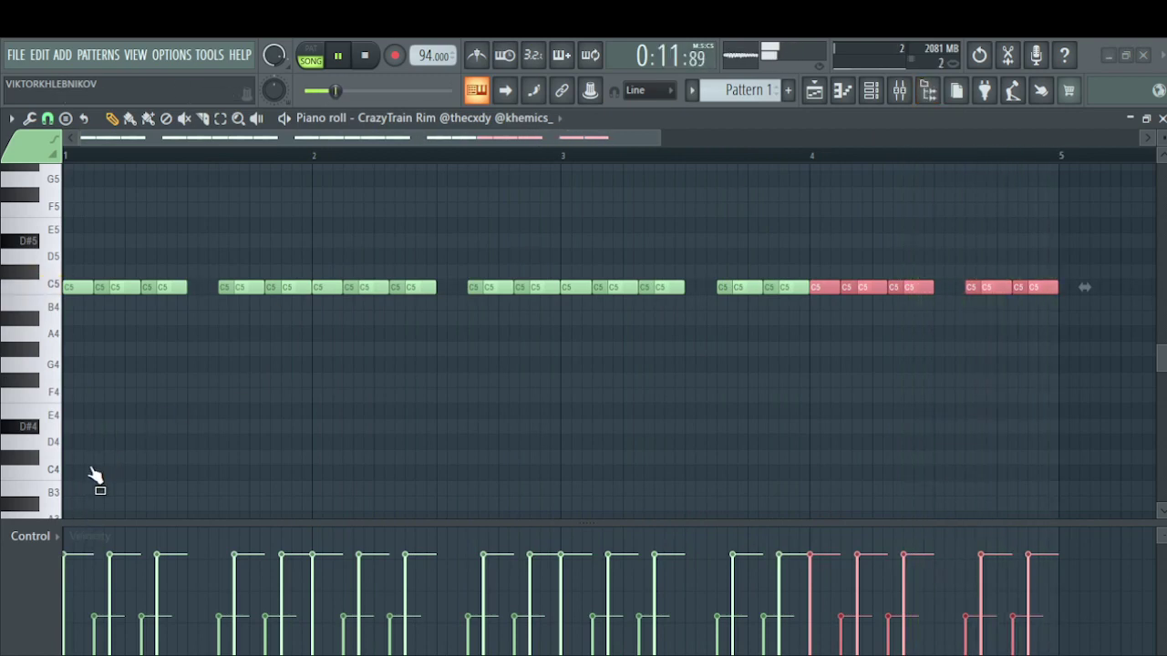
Add the Bounce Perc sample as a new channel and place a C5 note at the start of bar 1
left_click(872, 93)
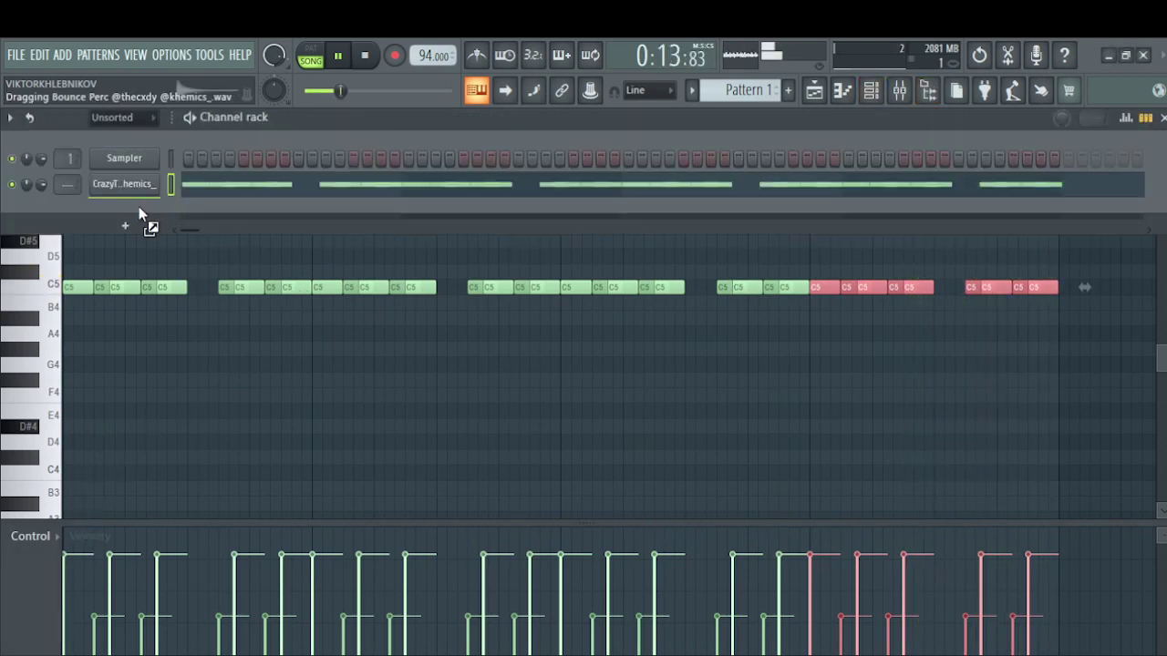
left_click_drag(139, 208, 140, 209)
key("F7")
key("space")
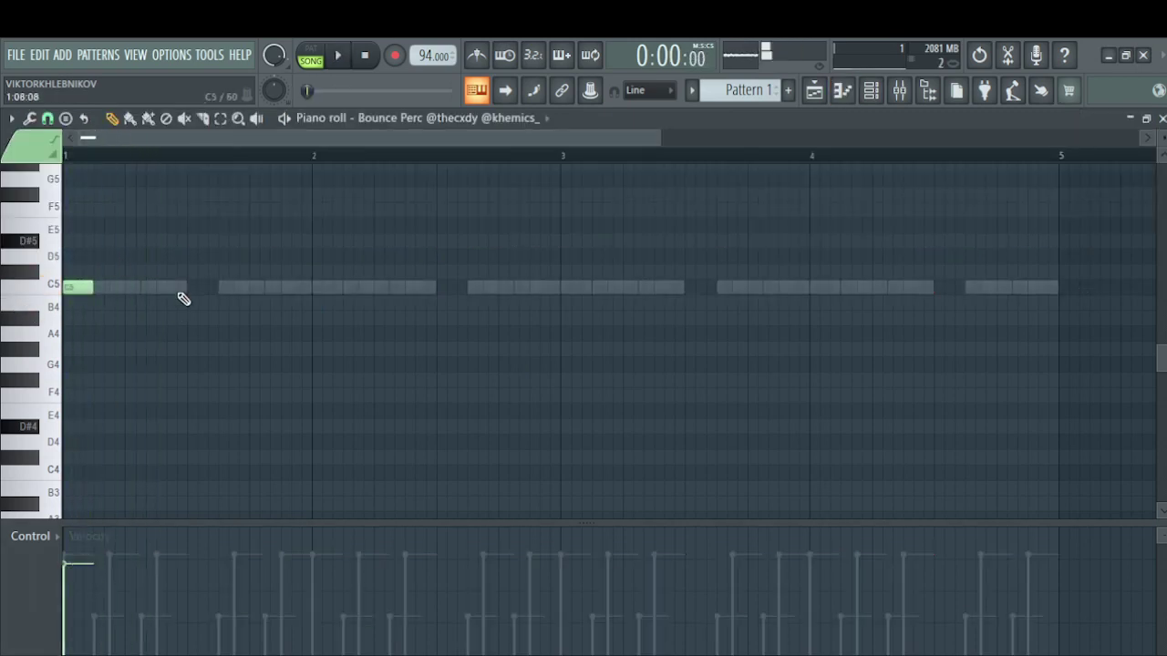
Place Bounce Perc C5 notes on step 9 of each of the four bars
left_click(187, 290)
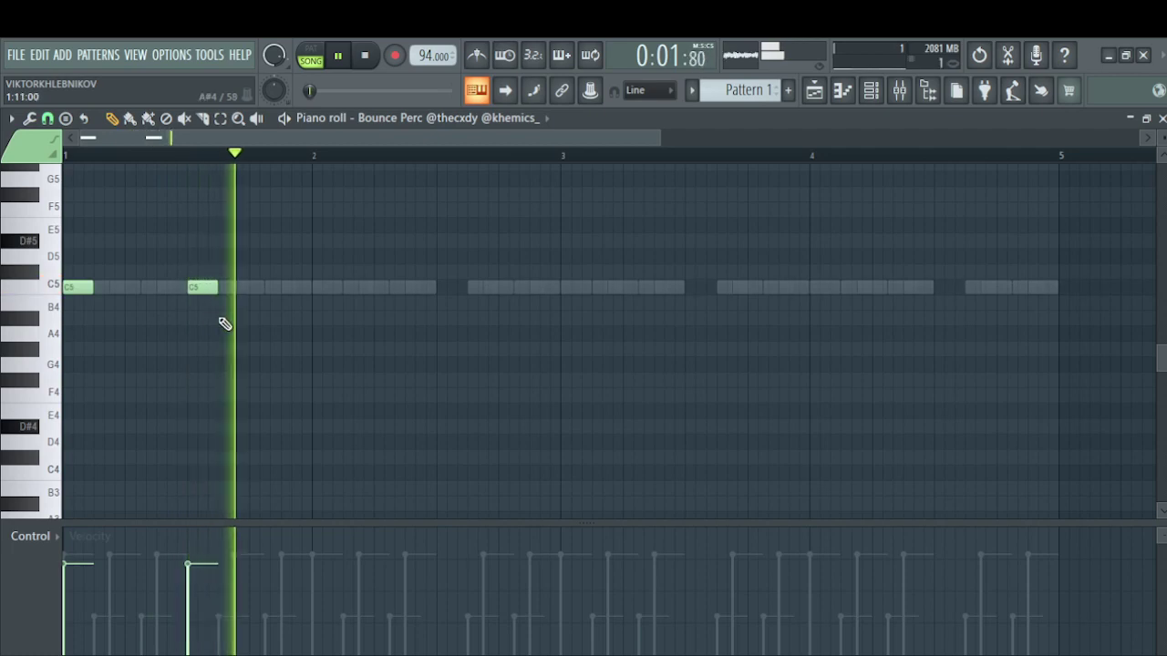
left_click(439, 290)
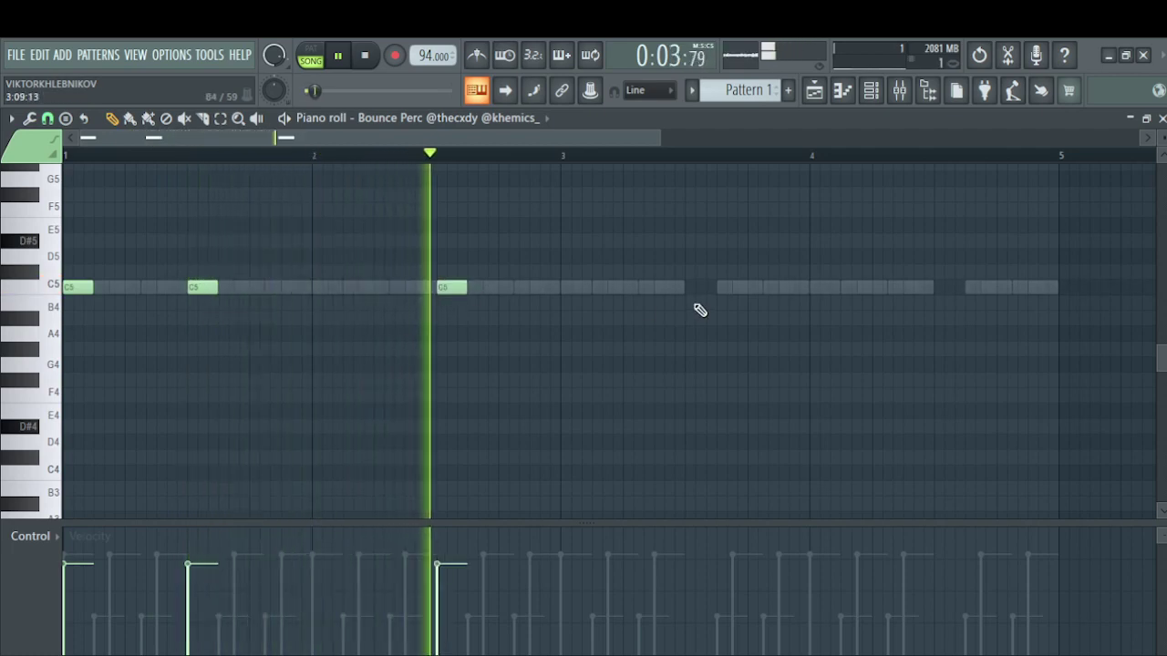
left_click(685, 290)
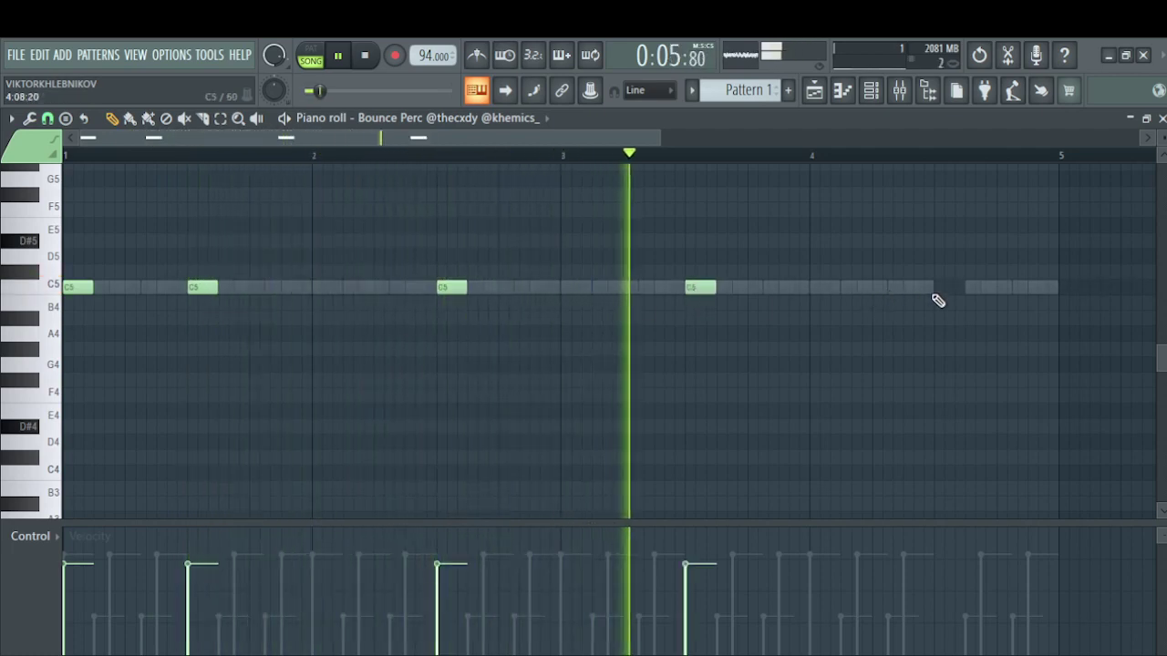
left_click(934, 289)
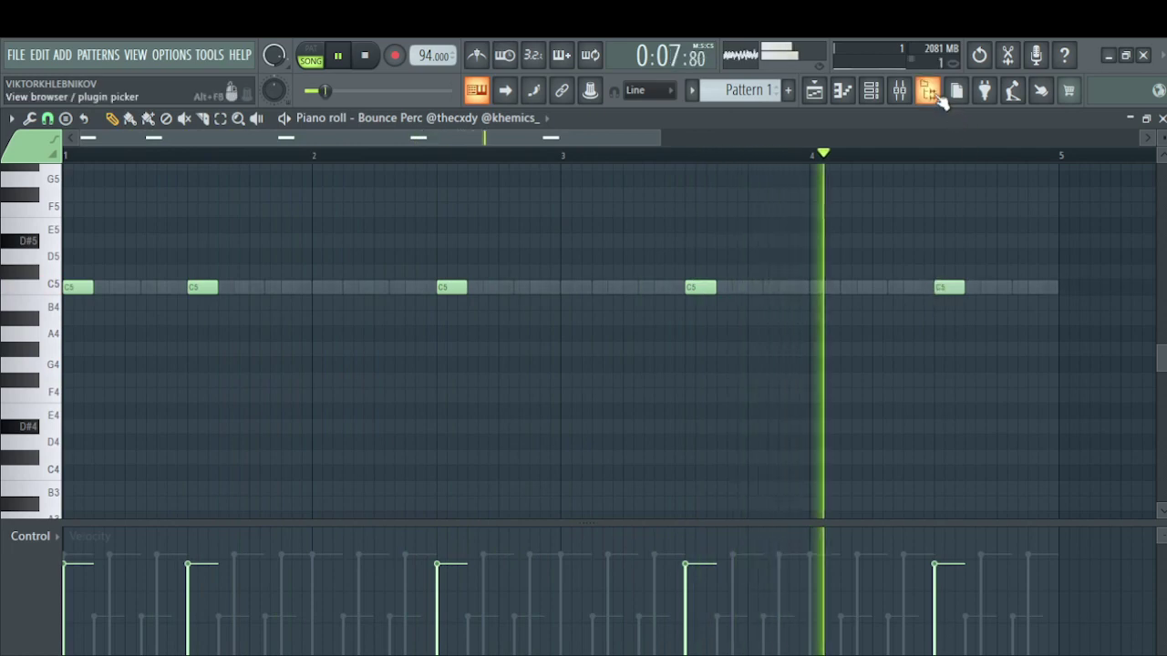
Open the sample settings of the labs 94 audio clip on Track 1
left_click(869, 91)
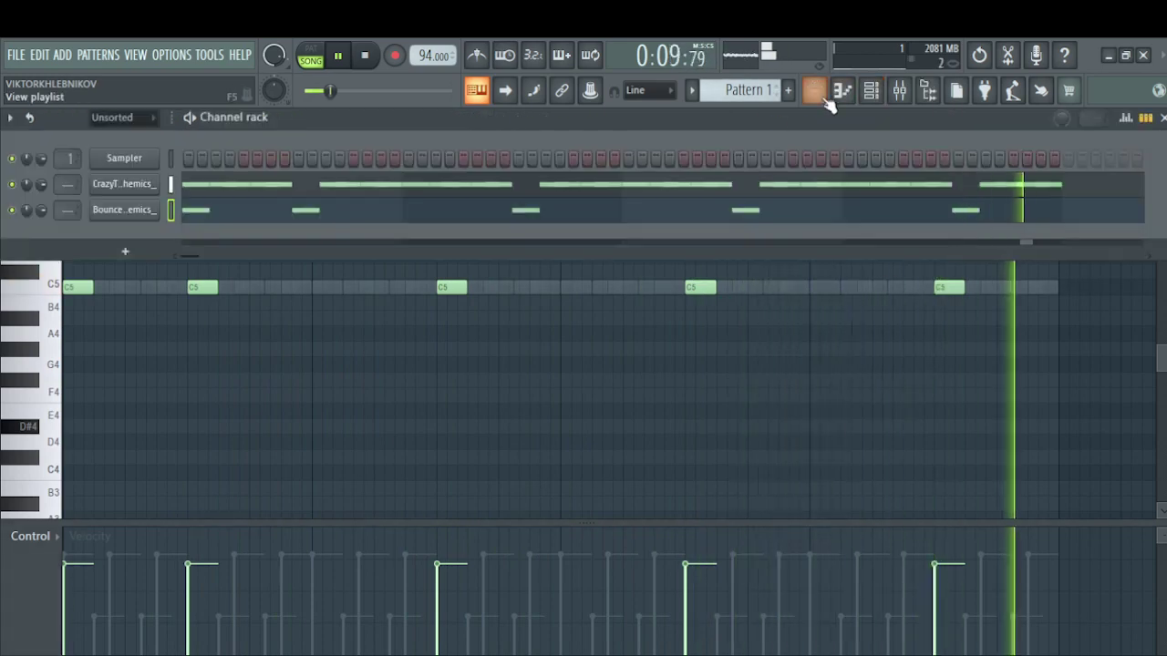
left_click(813, 91)
double_click(441, 193)
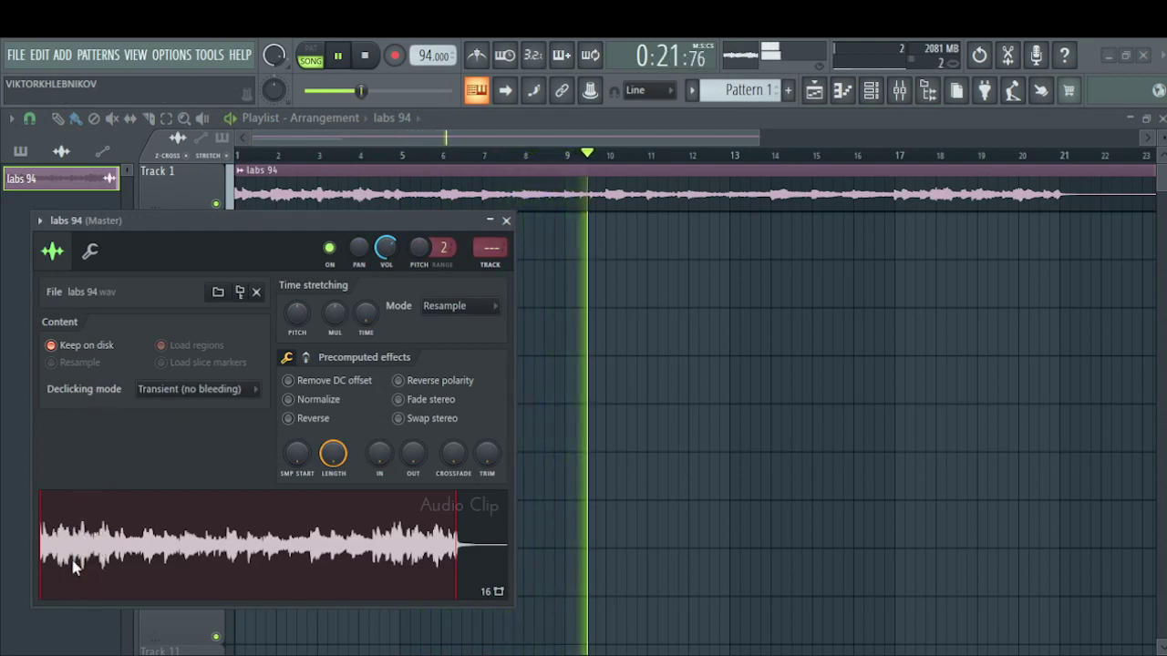
Try a Layer Clap channel with a C5 note around steps 5 and 9 of bar 1, and delete the note
left_click_drag(104, 508, 864, 101)
left_click_drag(151, 220, 146, 185)
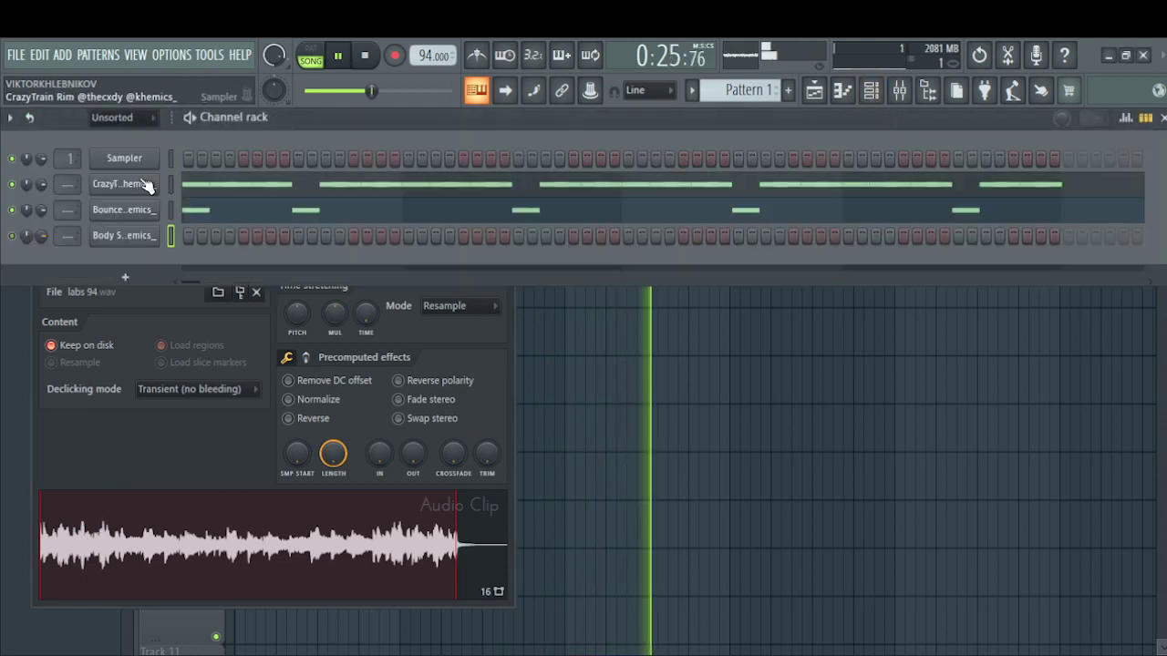
key("F7")
key("space")
key("space")
left_click(123, 288)
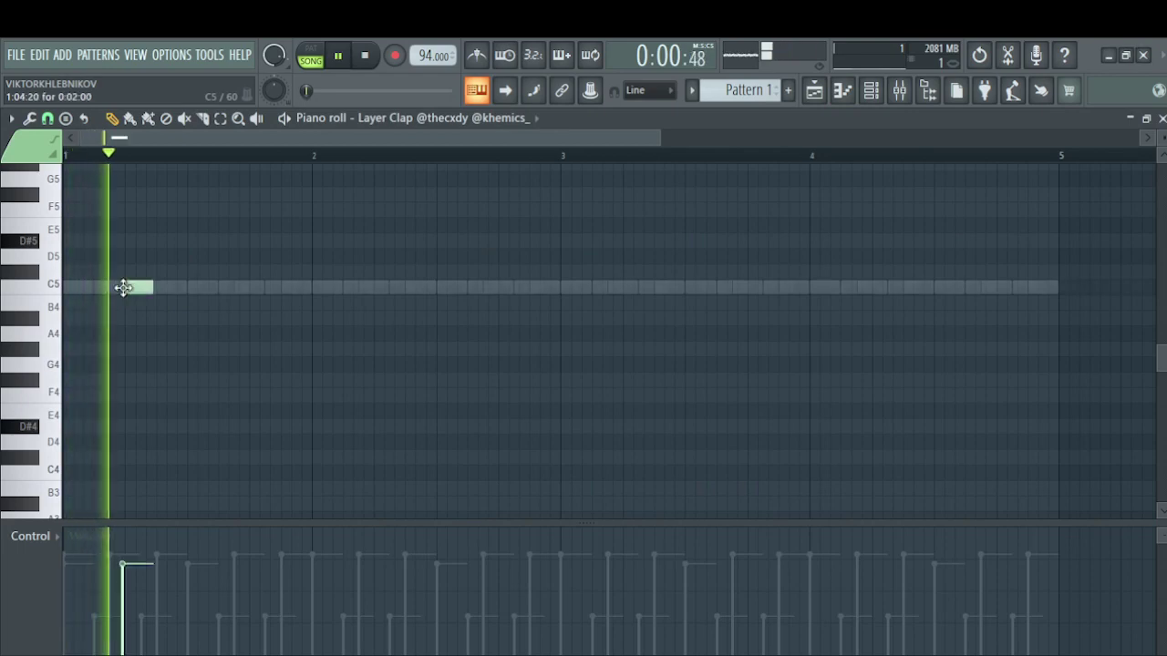
left_click(188, 290)
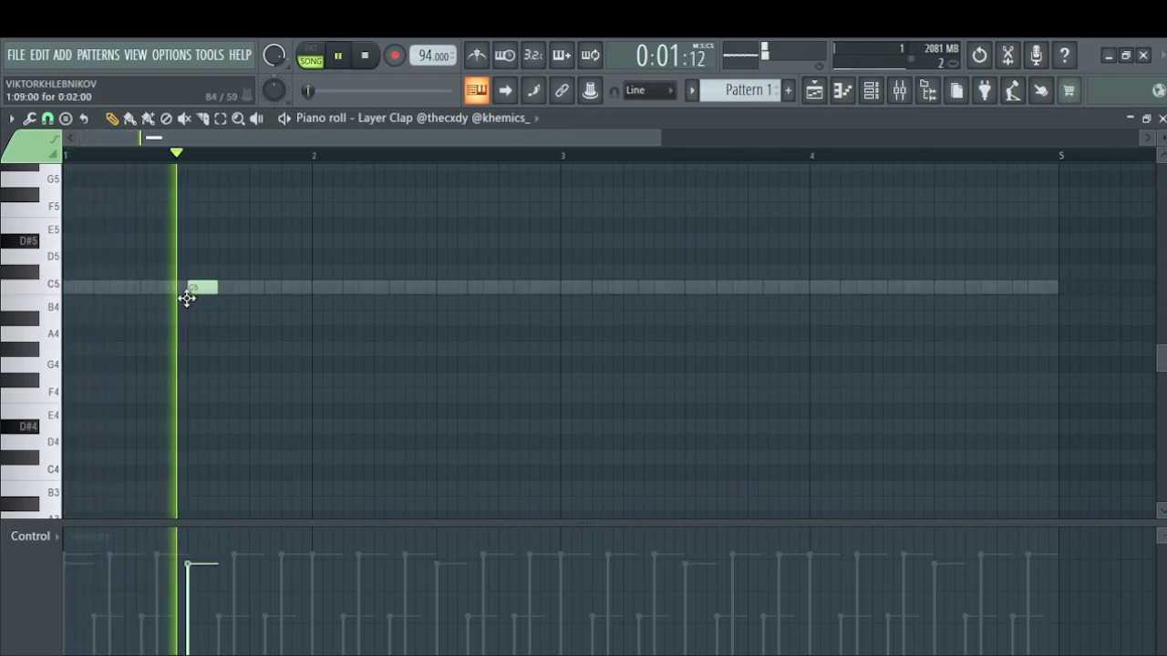
key("space")
right_click(194, 290)
key("space")
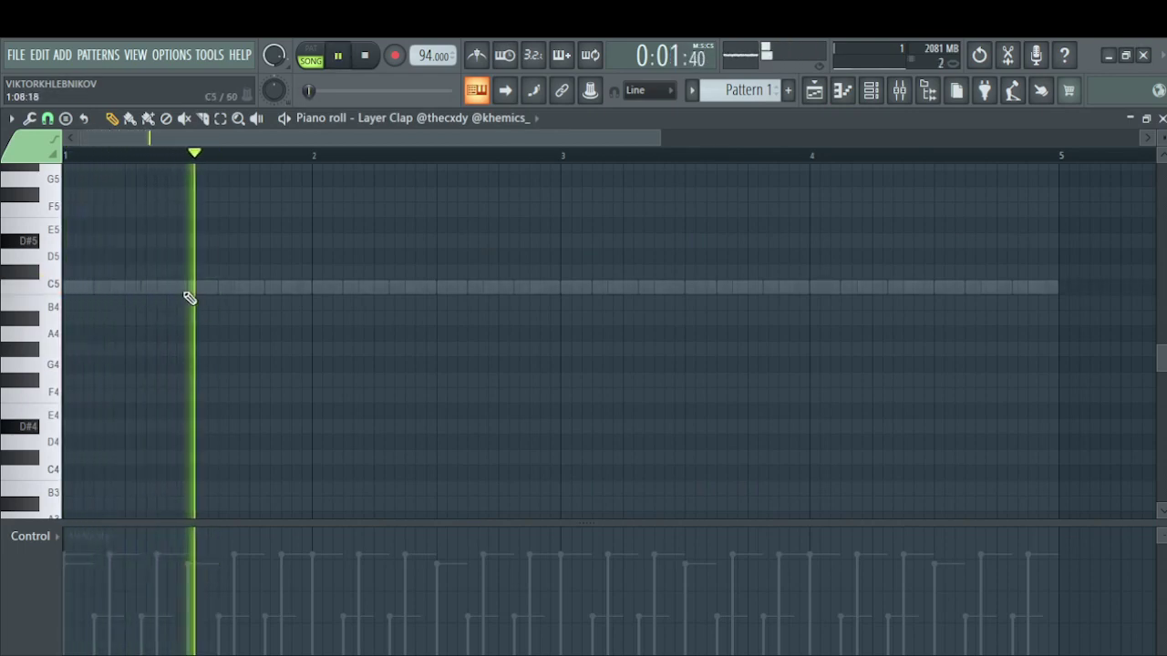
Try the Layer Clap C5 note on steps 5, 6 and 7 of bar 1, and delete it
left_click(135, 290)
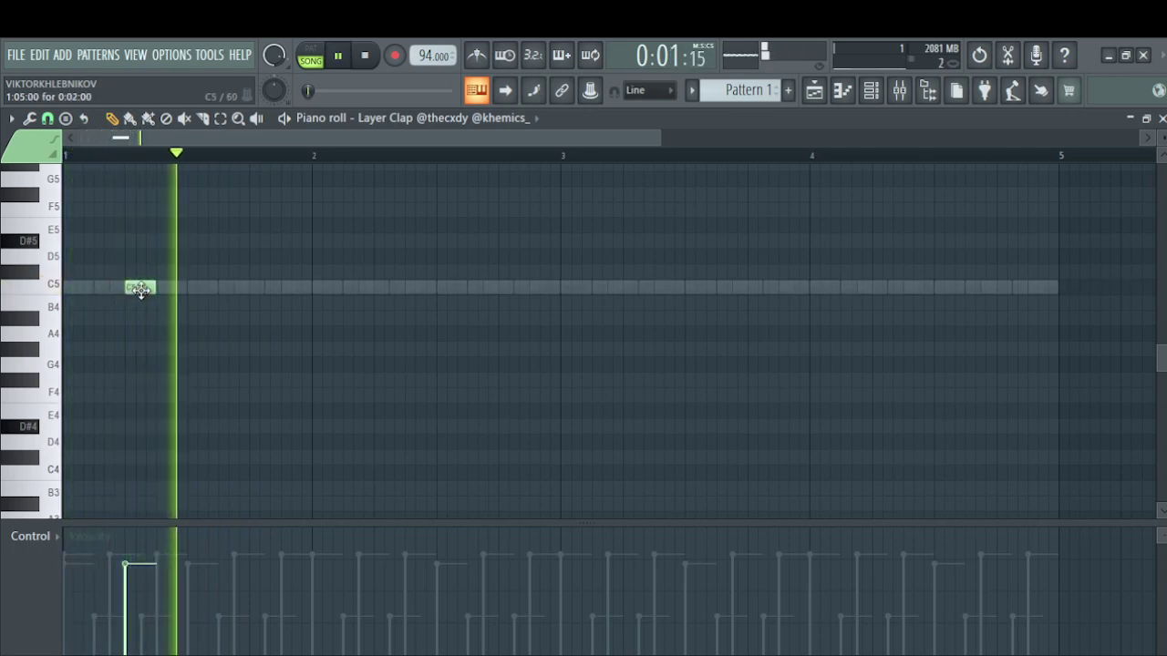
left_click(143, 290)
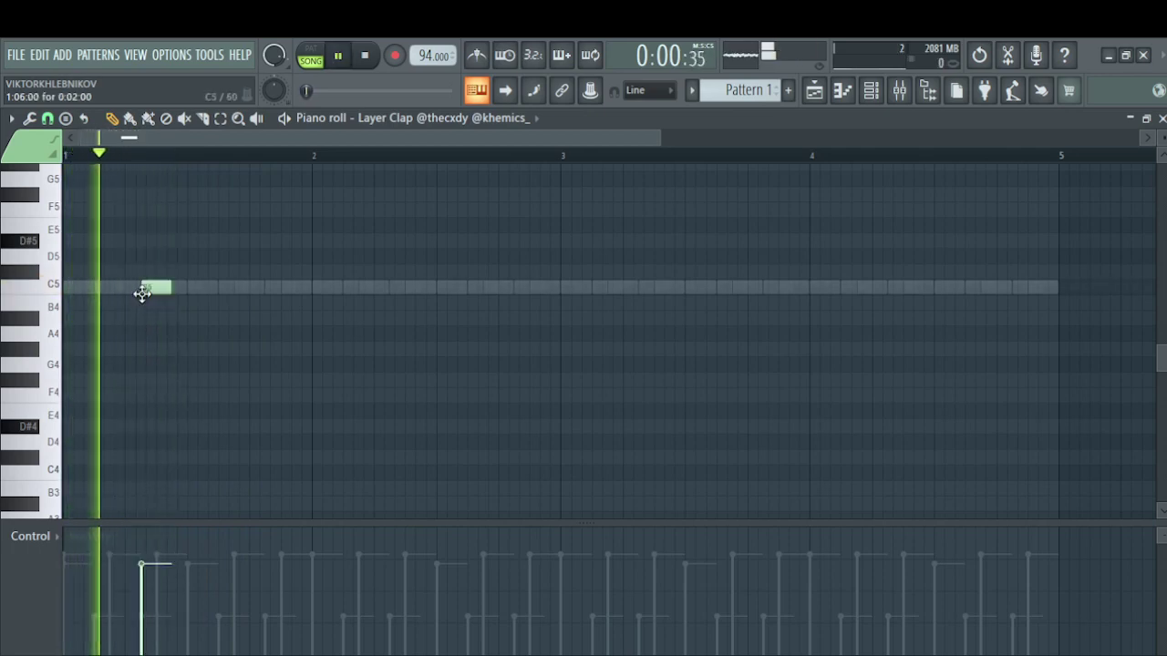
mouse_move(147, 291)
left_mouse_down()
mouse_move(154, 297)
mouse_move(154, 276)
left_mouse_up()
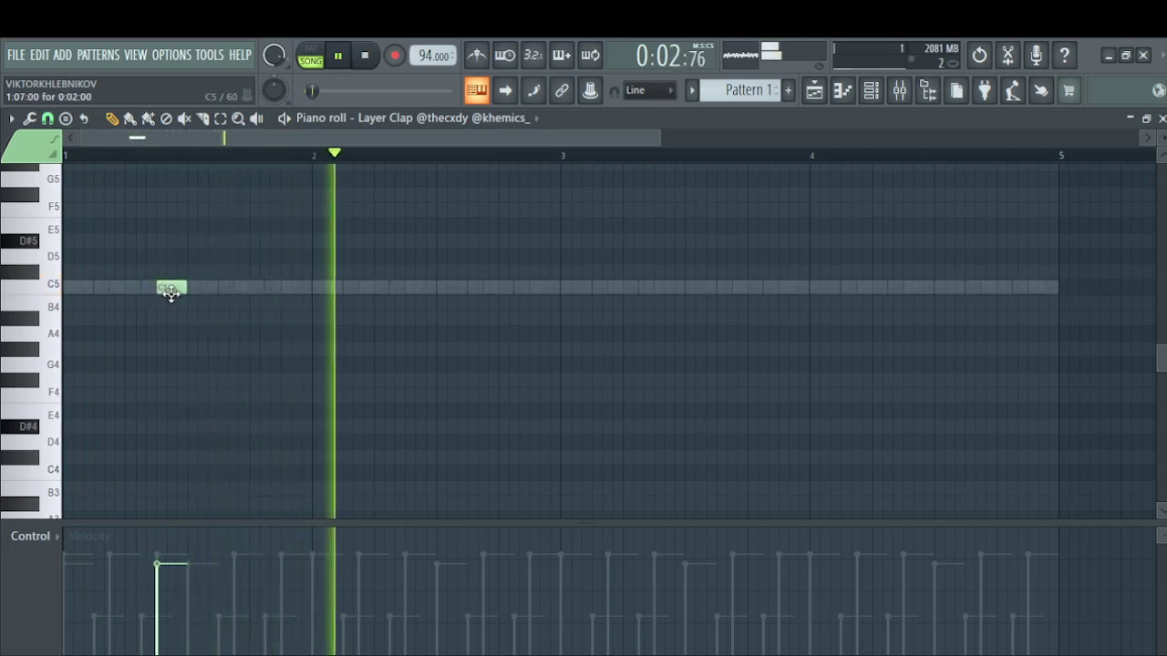
right_click(172, 287)
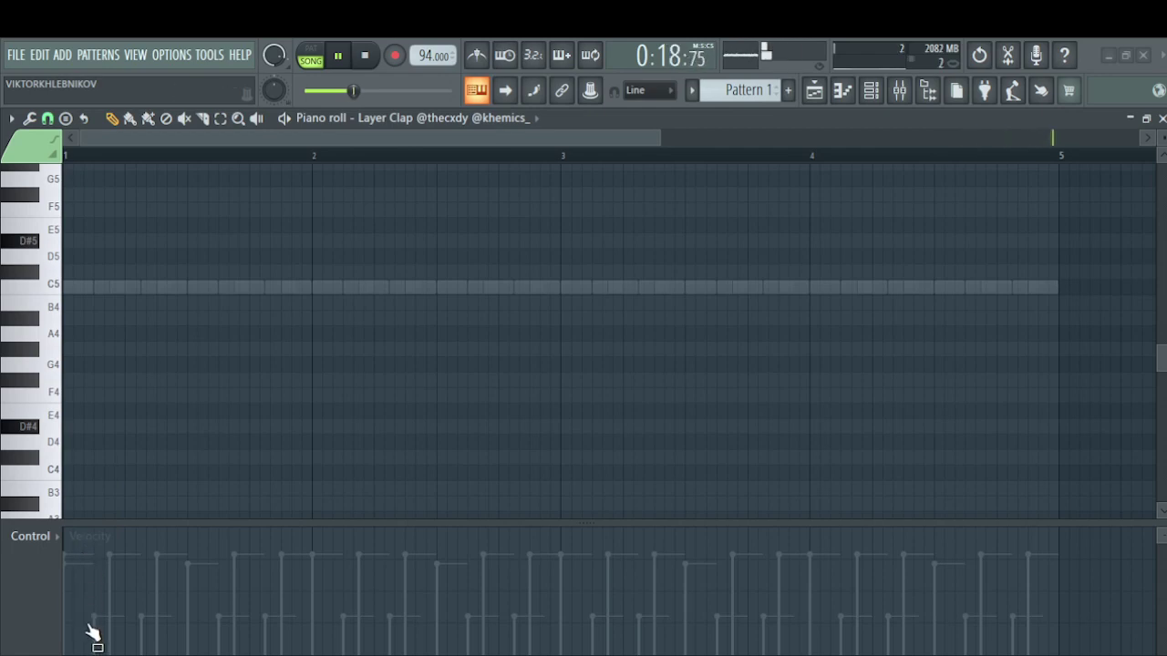
Replace the Layer Clap sample with Shaker (5) and fill every fourth step across four bars
key("F6")
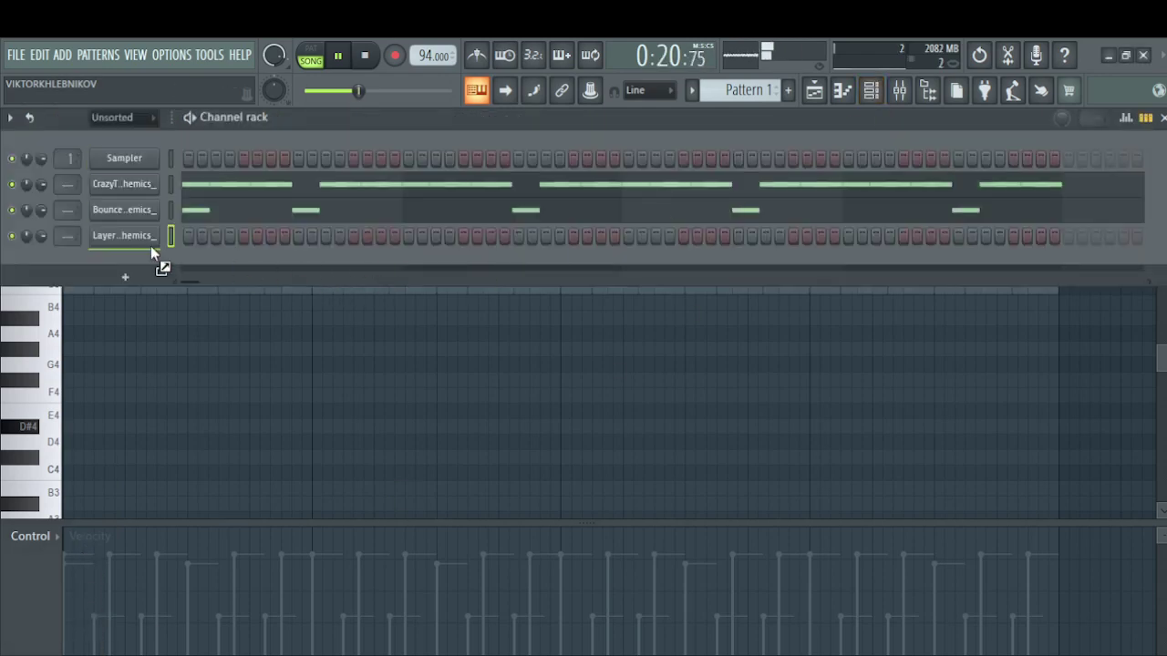
left_click(360, 307)
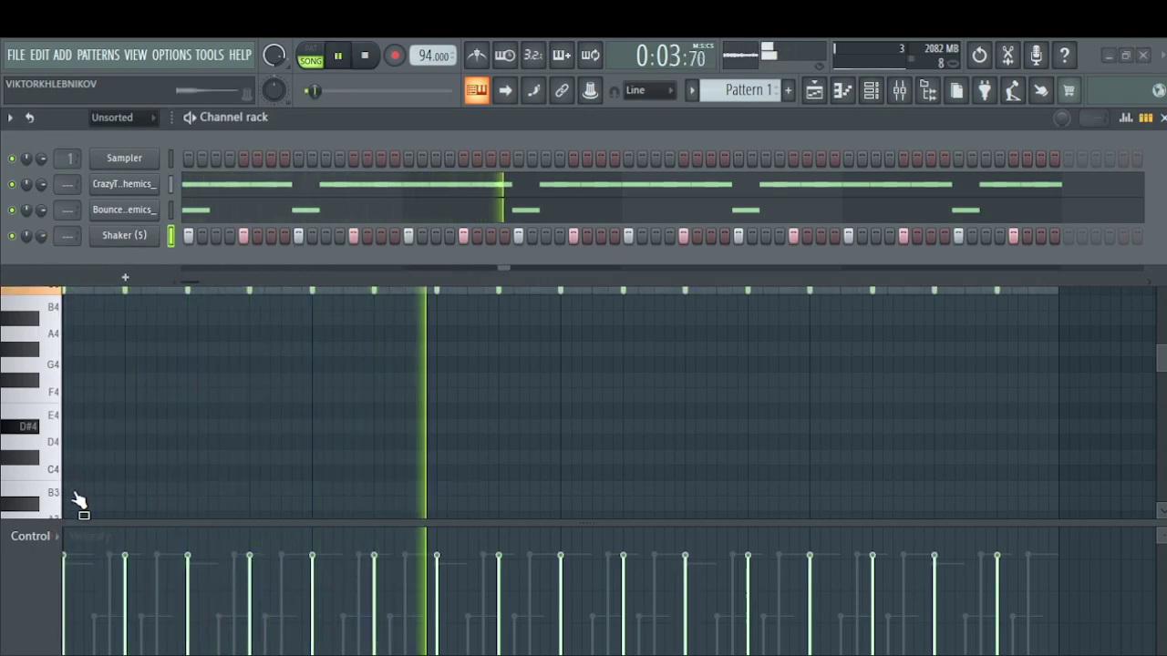
Add a Hat (1) channel with a C5 note every four steps, offset by two steps from the shaker
left_click_drag(82, 483, 142, 261)
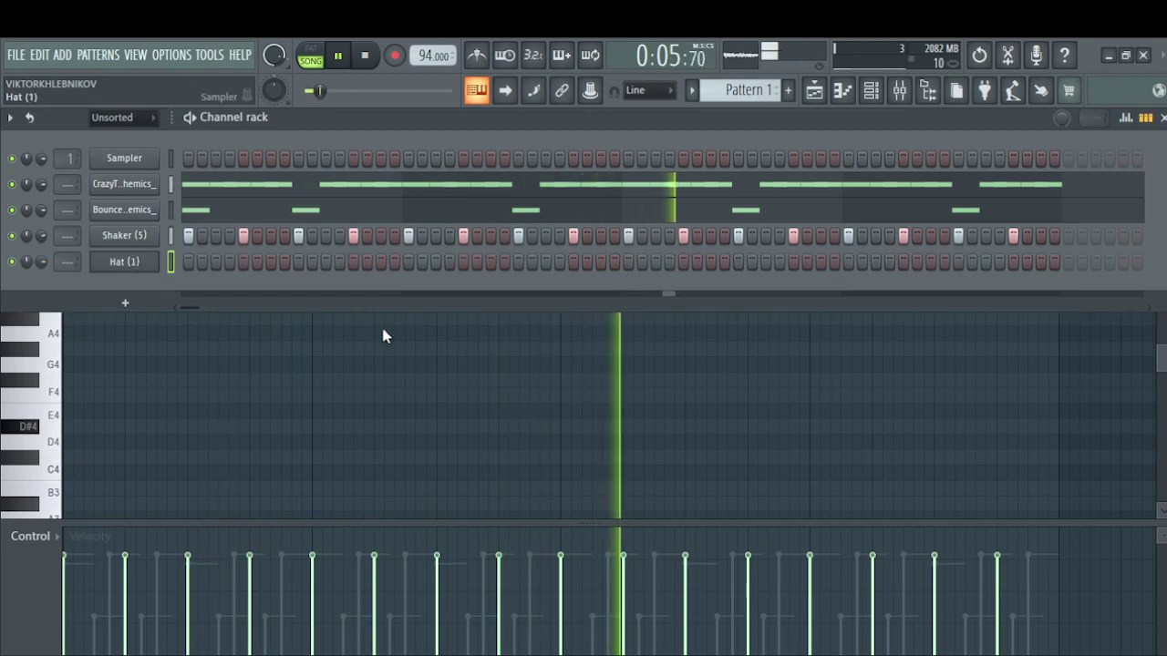
key("F6")
key("ctrl+a")
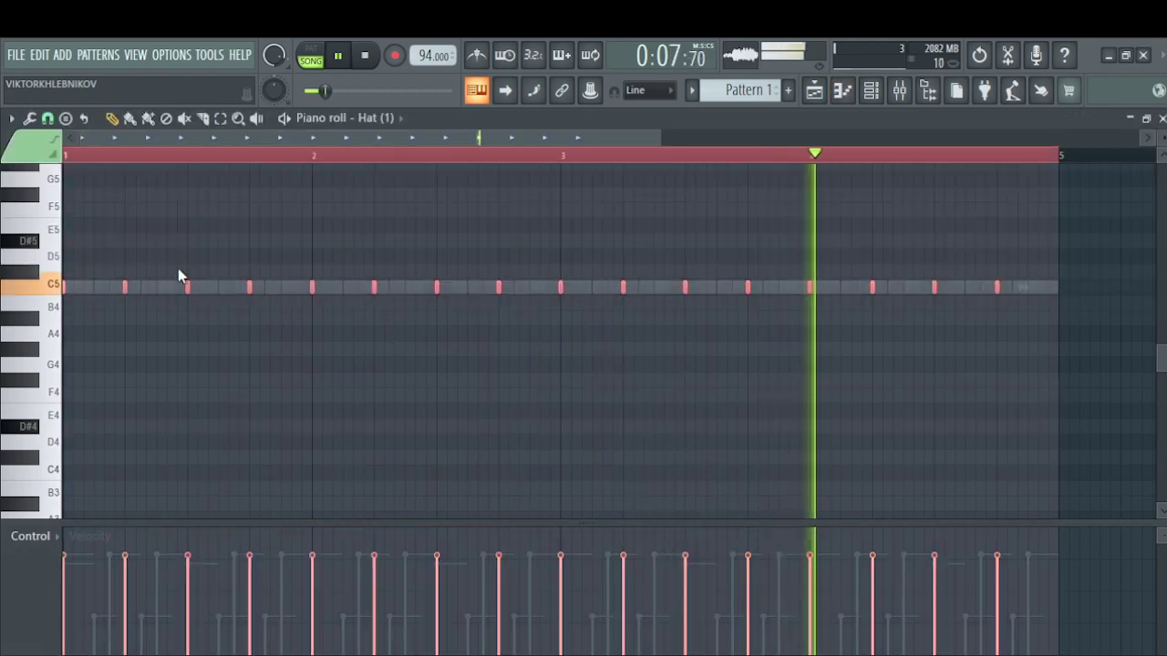
left_click_drag(189, 294, 218, 297)
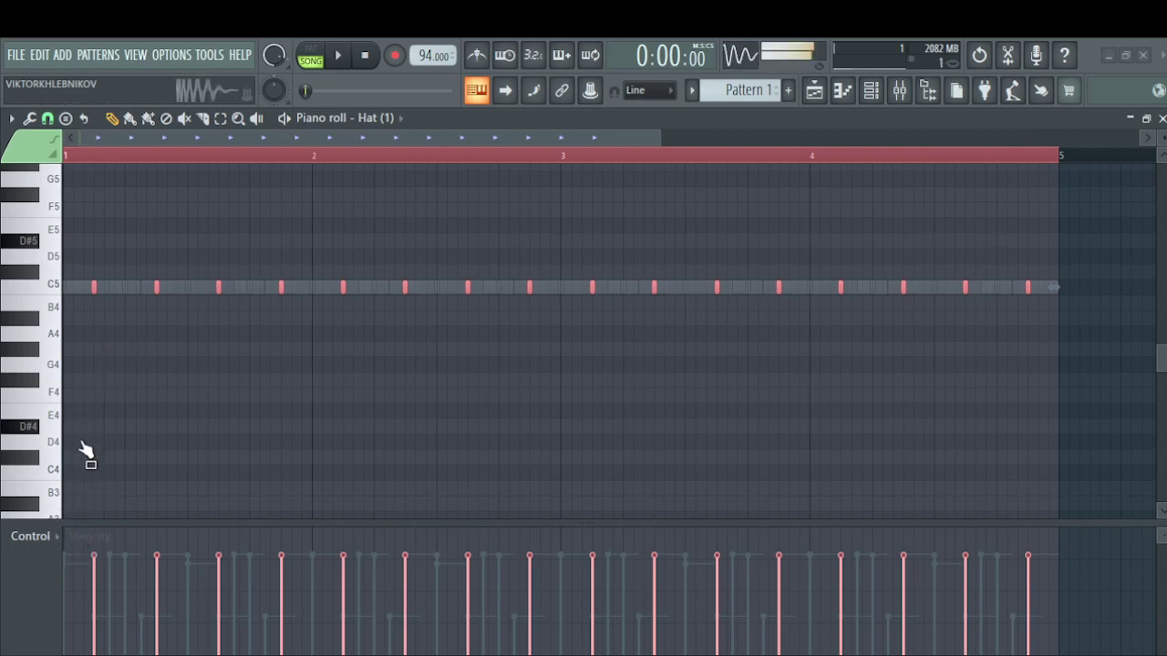
Add the Thumpy Kick sample as a new channel and place a two-step B4 note at the start of bar 1
left_click(870, 93)
left_click_drag(157, 294, 157, 290)
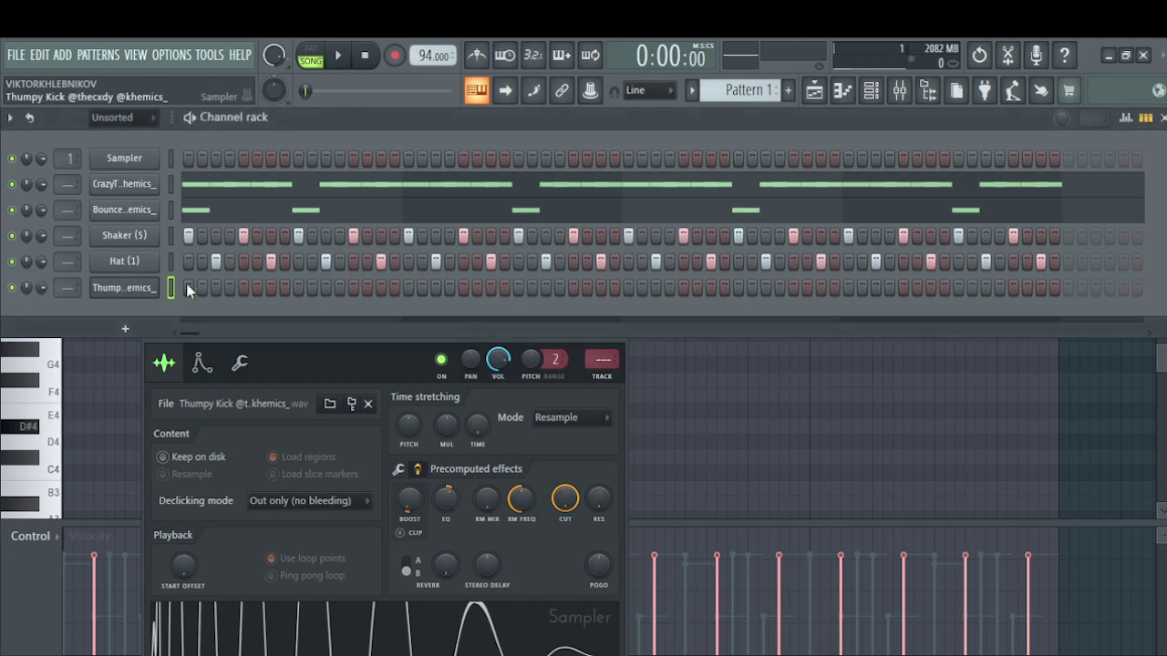
left_click(105, 339)
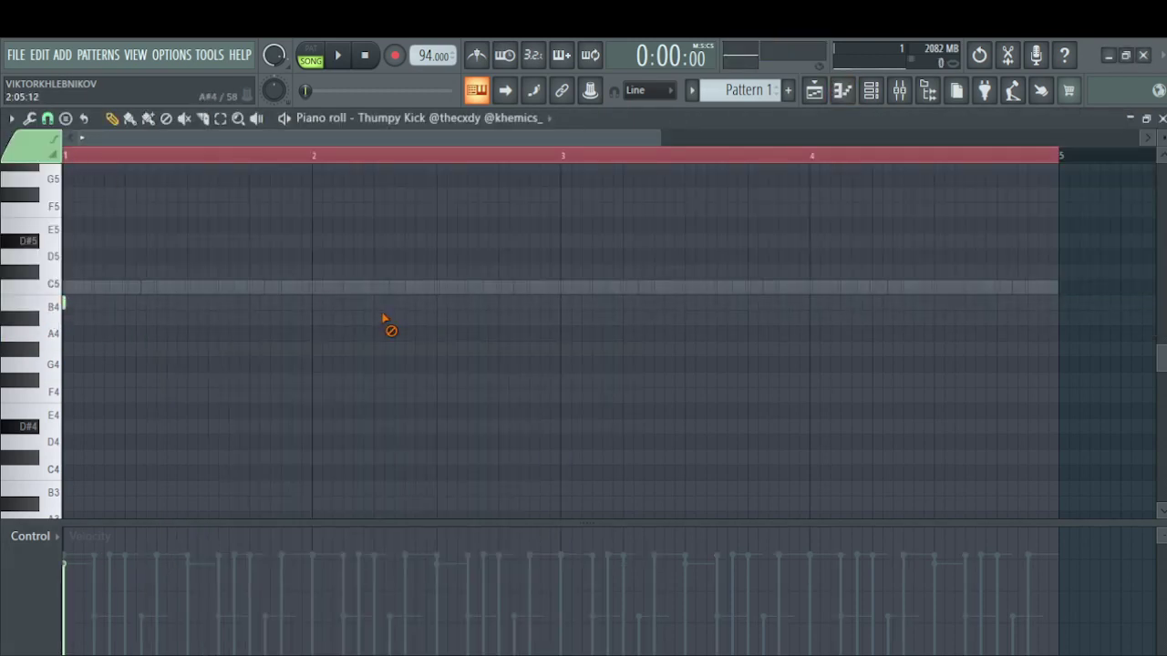
key("space")
left_click_drag(55, 307, 99, 313)
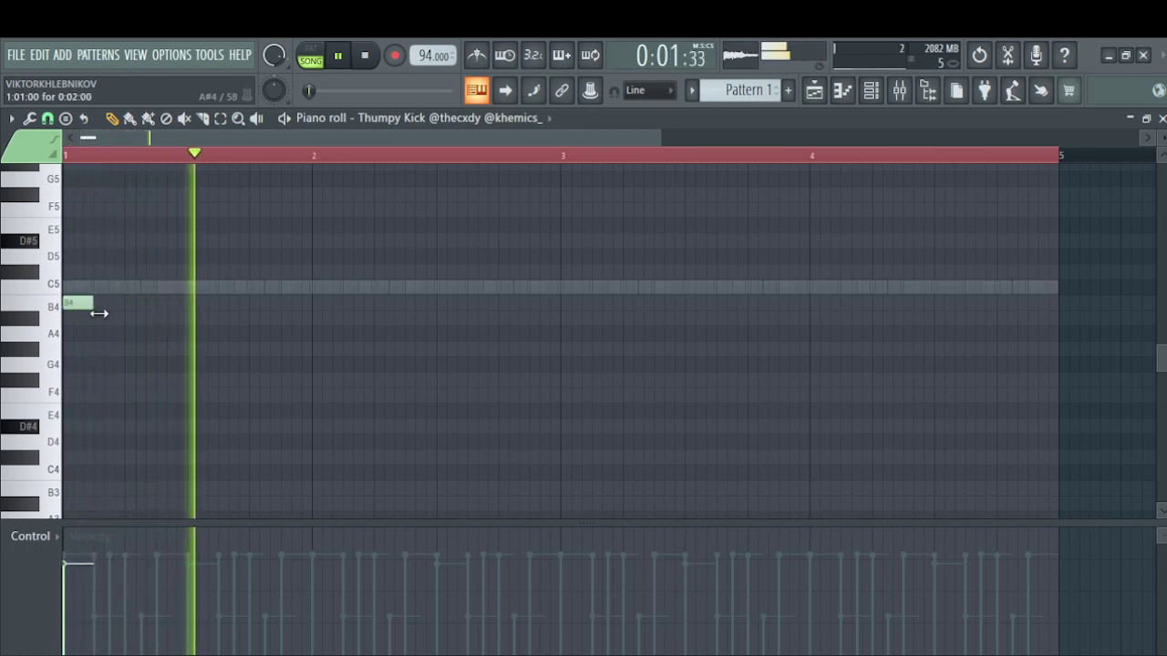
key("space")
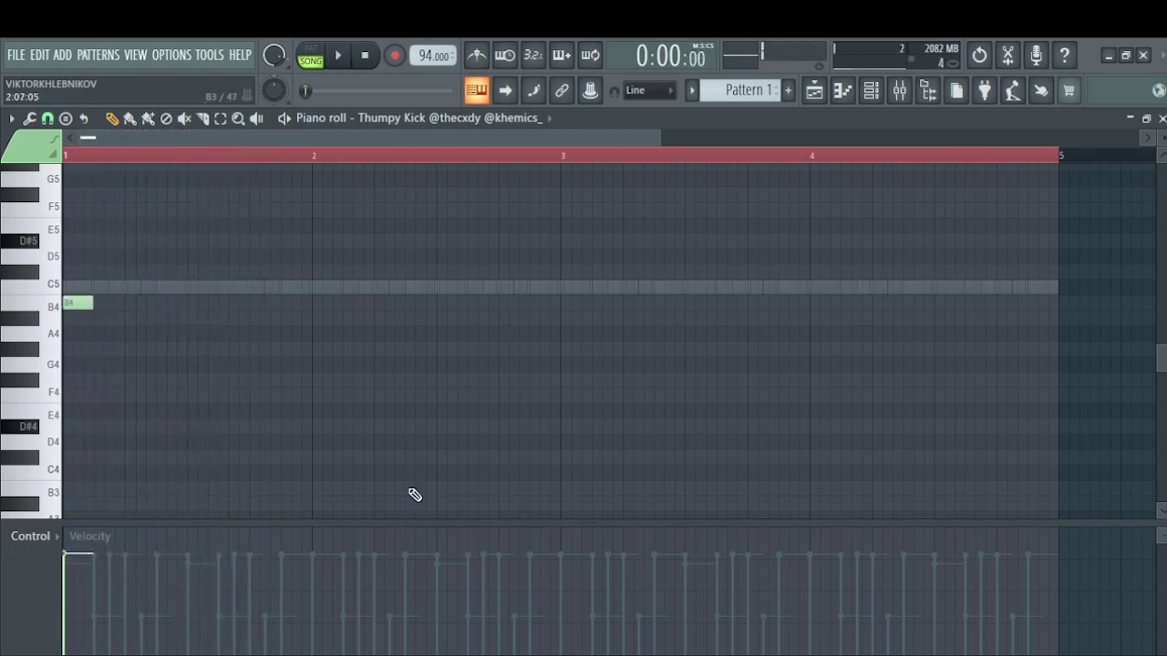
Add a second B4 kick on step 4 of bar 1 and copy both kicks to the start of bar 2
left_click_drag(662, 135, 425, 136)
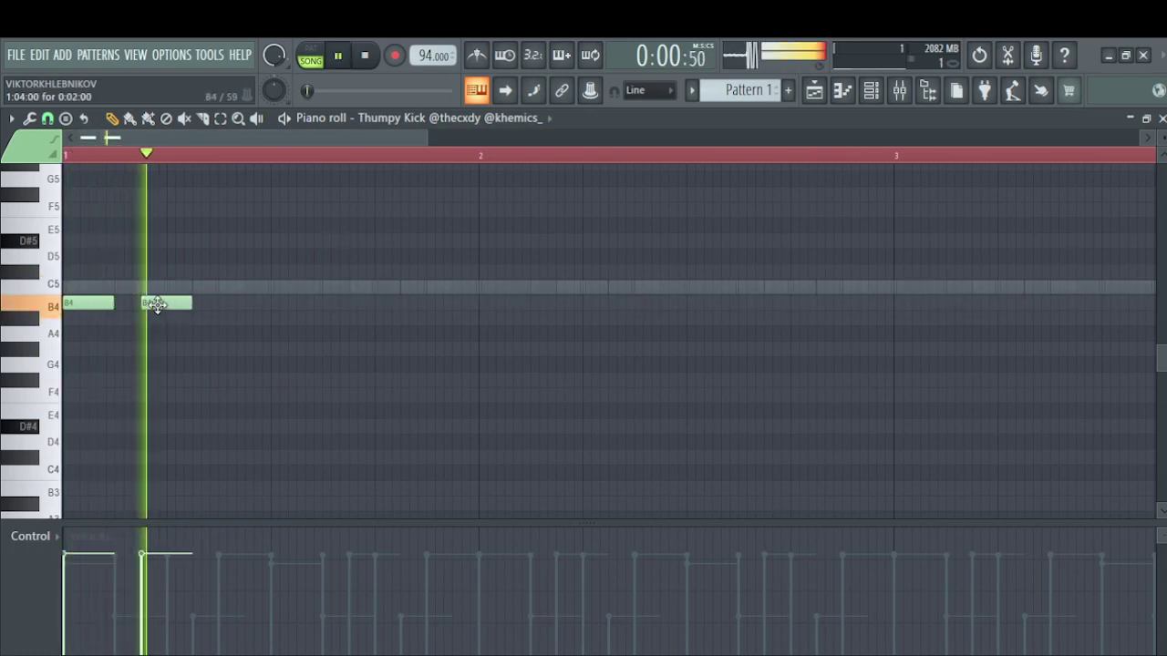
left_click(479, 303)
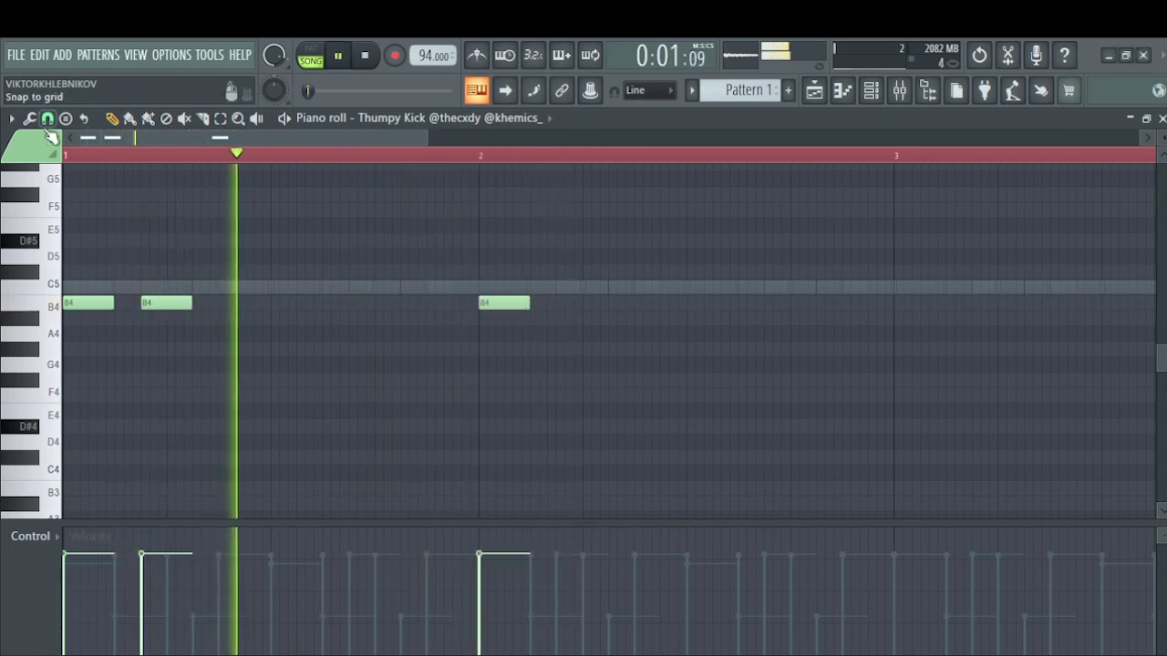
key("space")
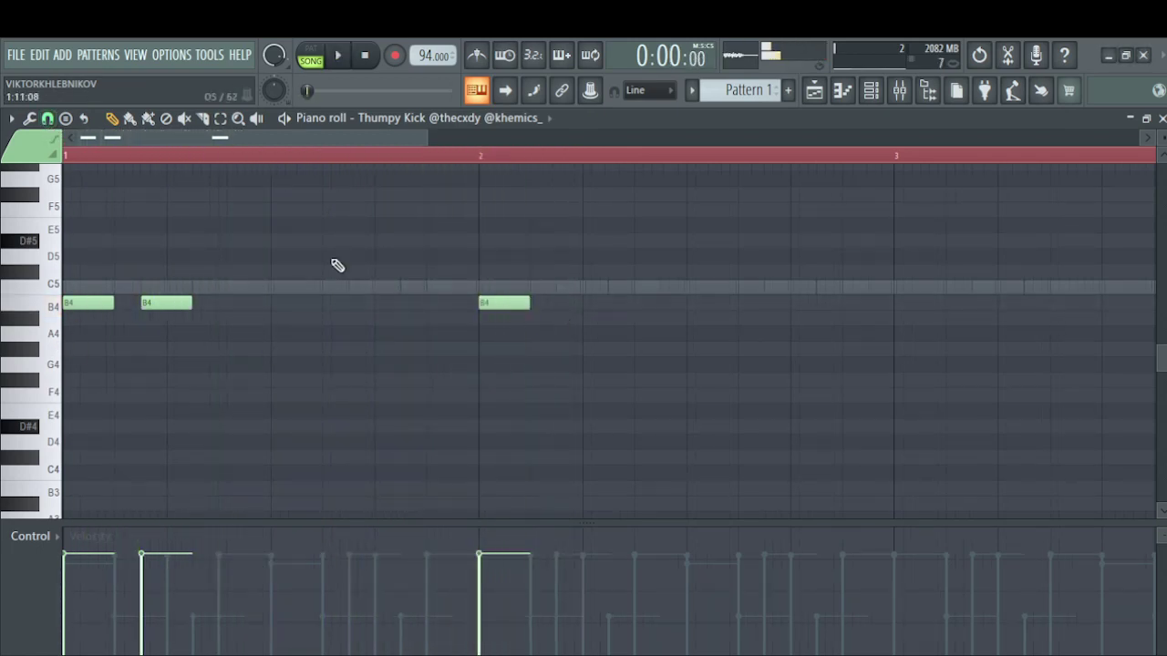
right_click(507, 306)
left_click_drag(472, 281, 79, 310)
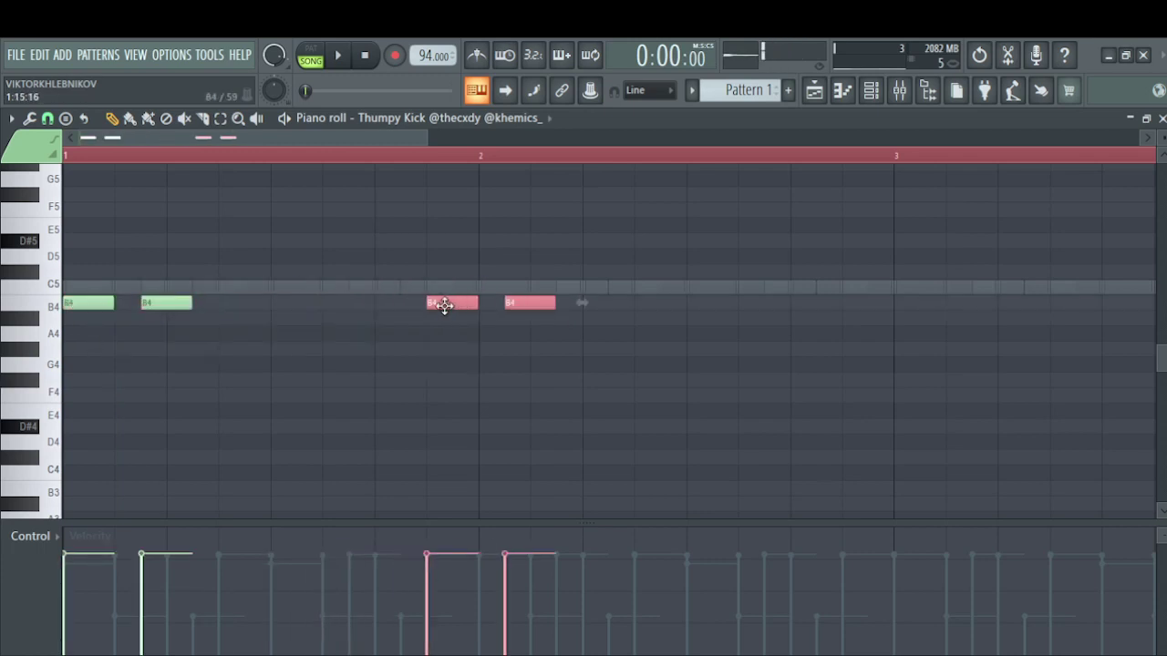
key("space")
Duplicate the two-bar kick phrase into bars 3 and 4
left_click_drag(651, 297, 79, 302)
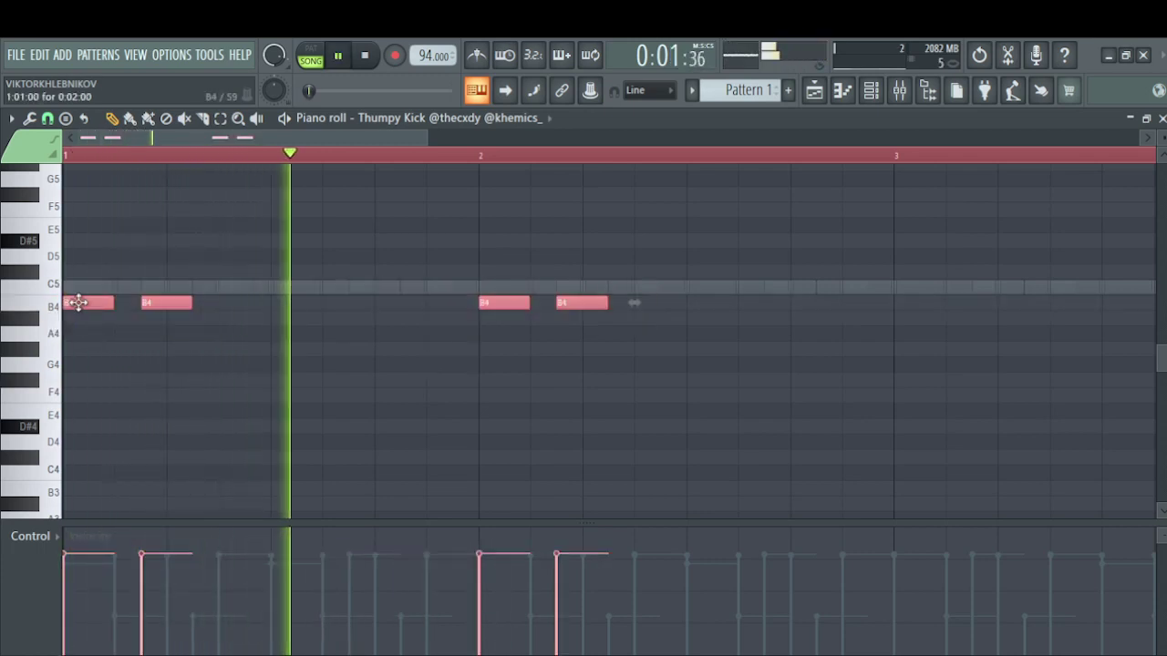
key("ctrl+b")
left_click_drag(720, 308, 885, 302)
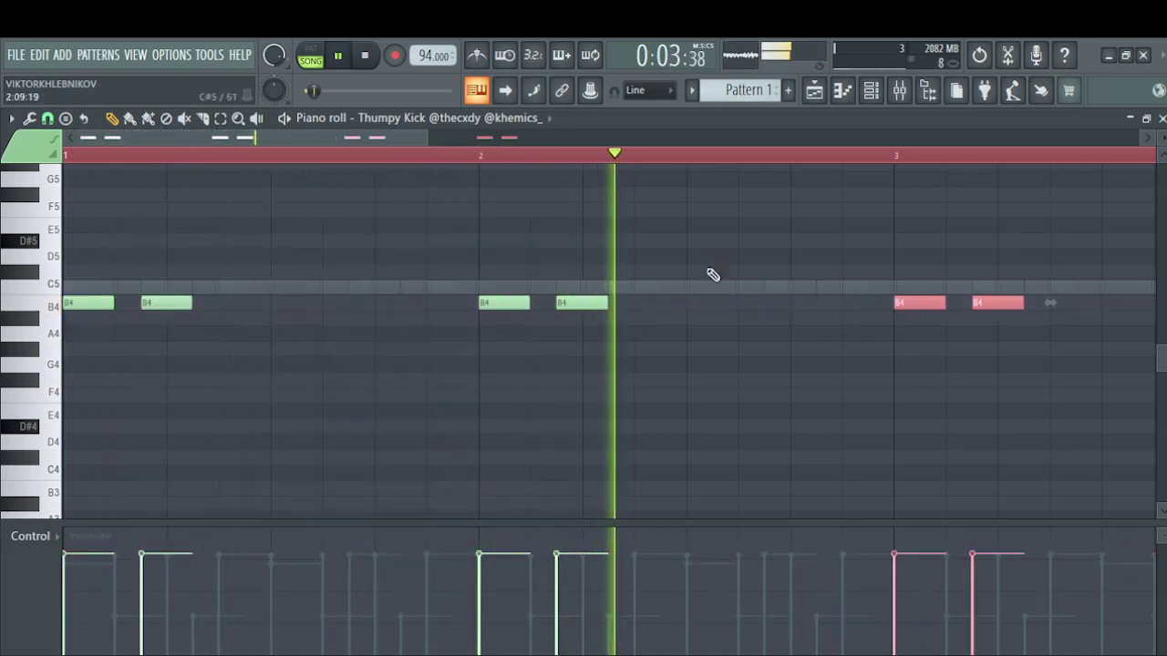
left_click_drag(430, 136, 699, 190)
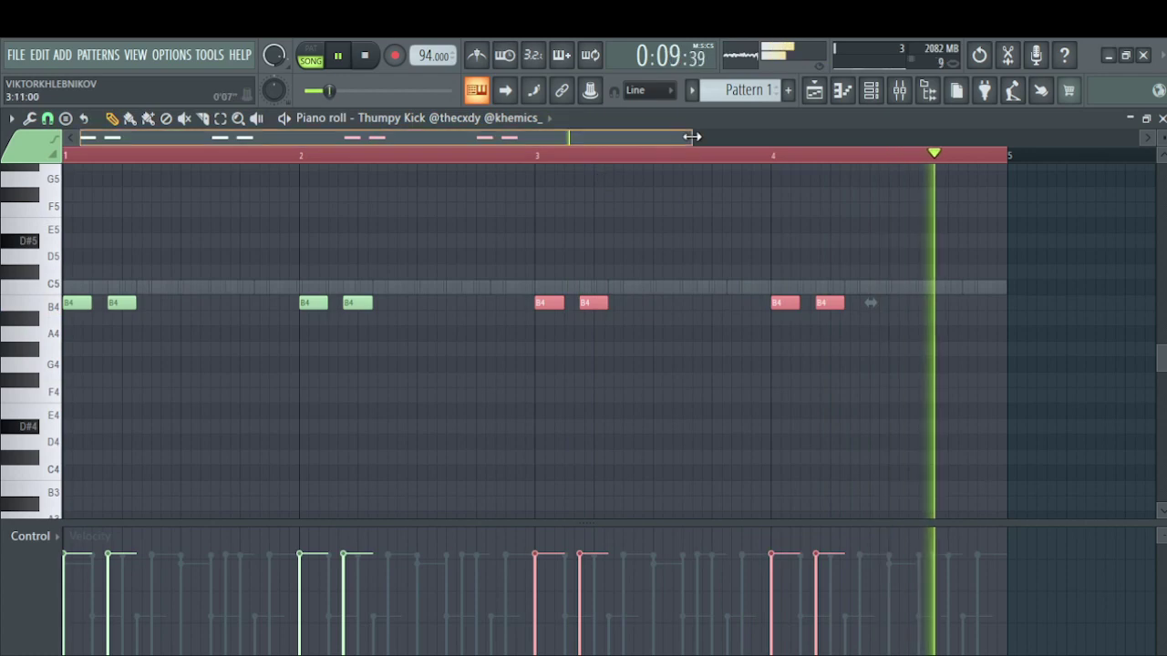
Add two-step B4 kicks on step 11 of bars 1, 2 and 4, plus one on step 15 of bar 4
left_click_drag(691, 136, 389, 137)
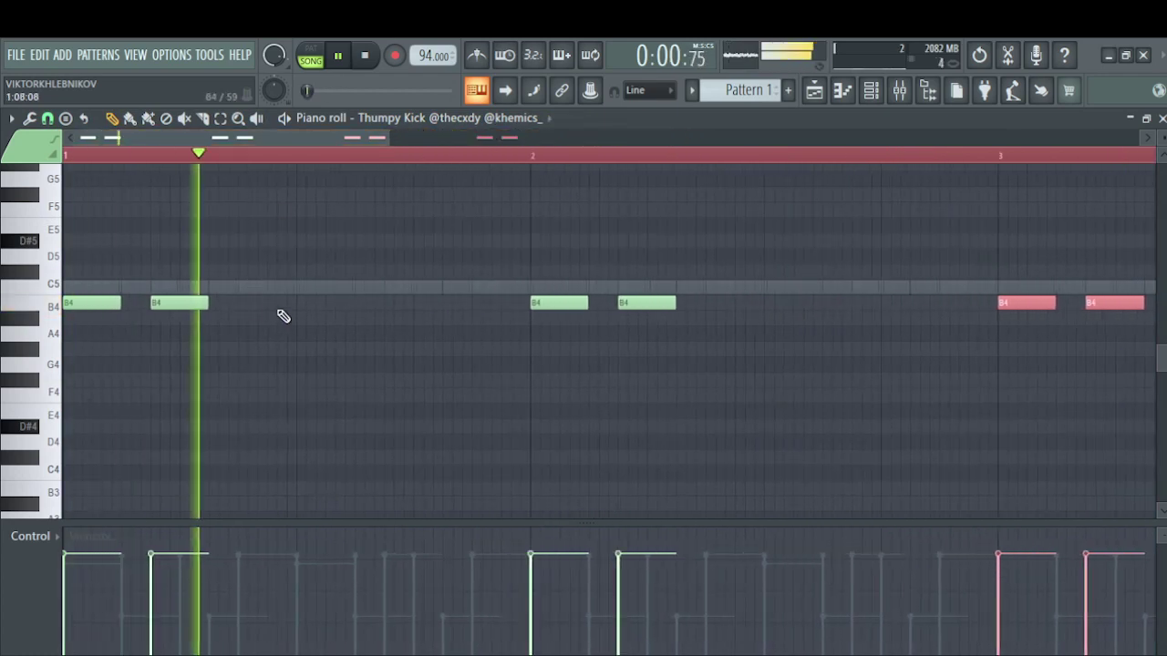
key("space")
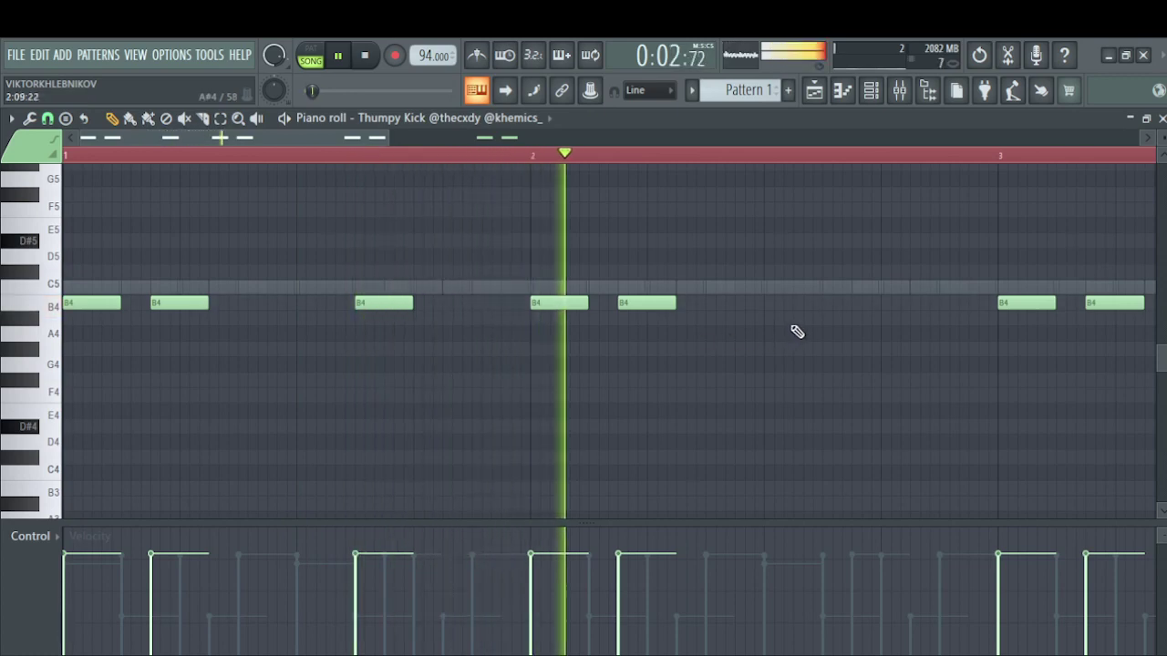
left_click(829, 303)
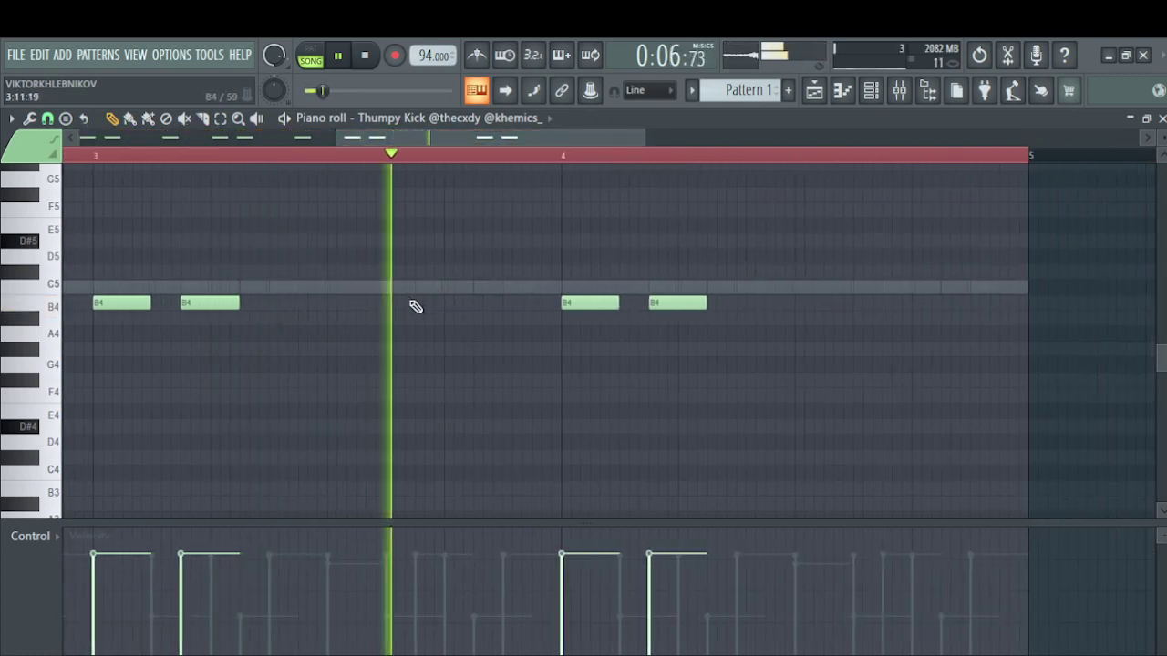
left_click(855, 305)
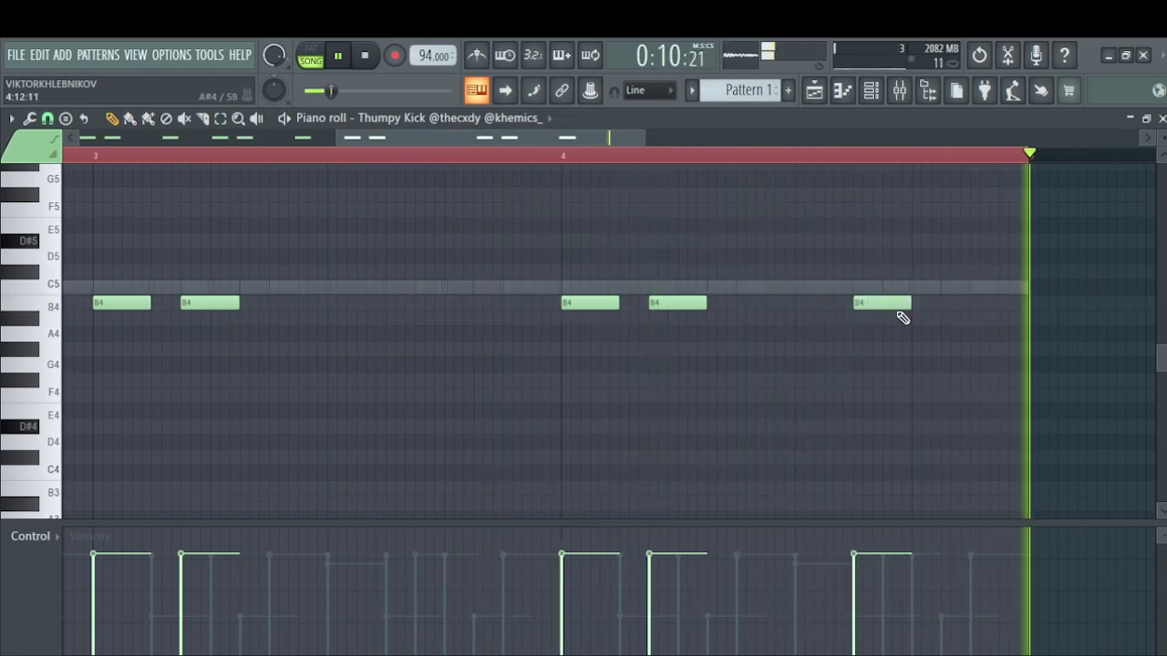
left_click(998, 305)
Boost the Thumpy Kick's gain and EQ its mixer track with a 1.3 dB low shelf and a -18 dB high shelf
left_click(869, 93)
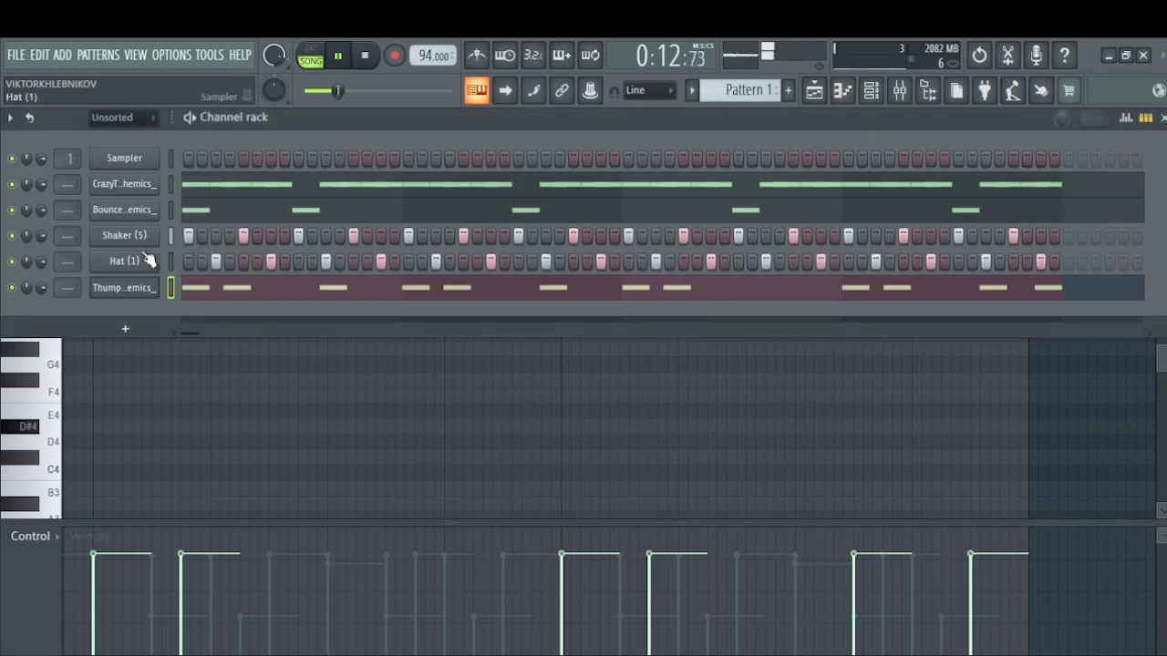
left_click(132, 293)
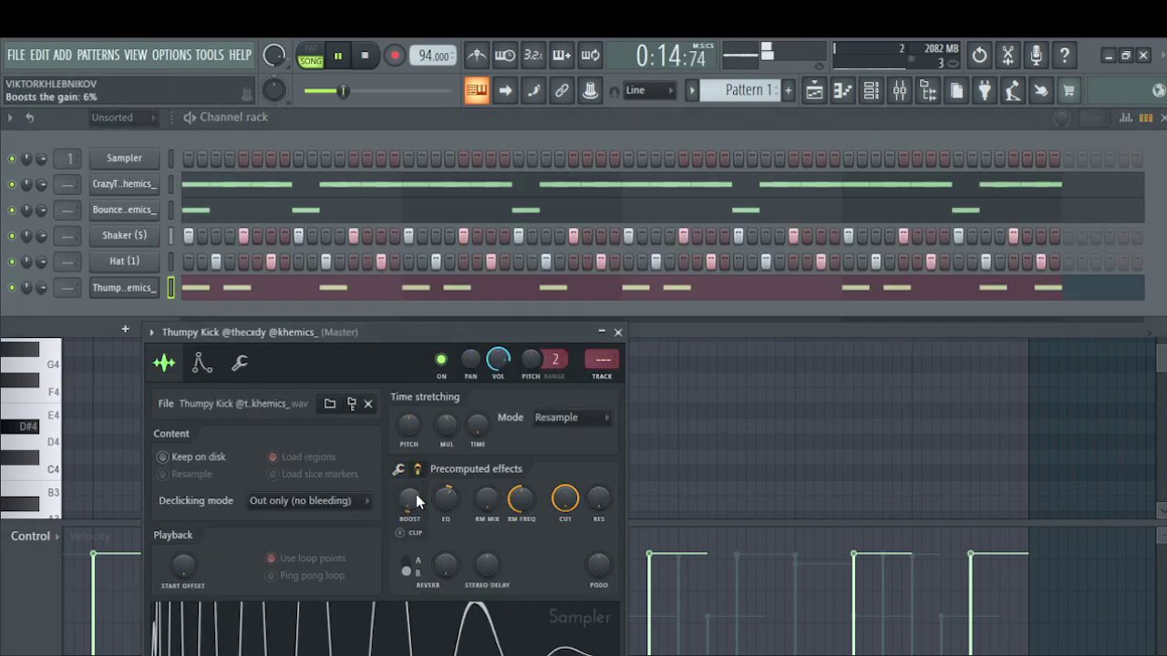
left_click(897, 91)
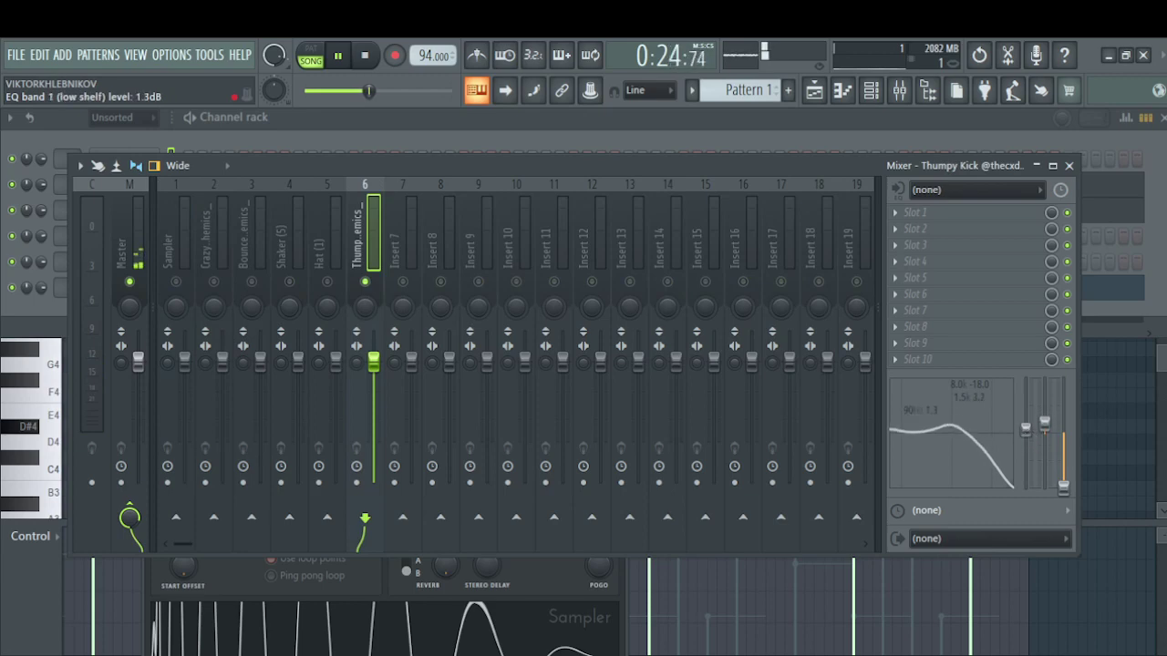
Lower the Shaker (5) mixer track's volume and clear all shaker steps from the pattern
left_click(303, 363)
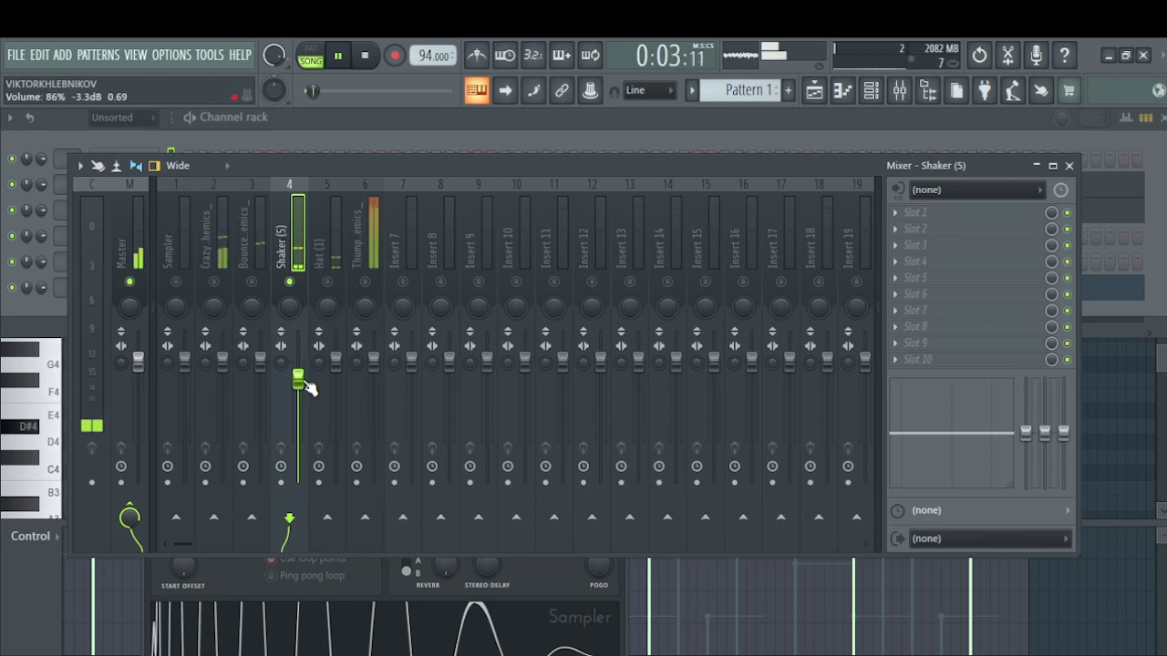
left_click(60, 311)
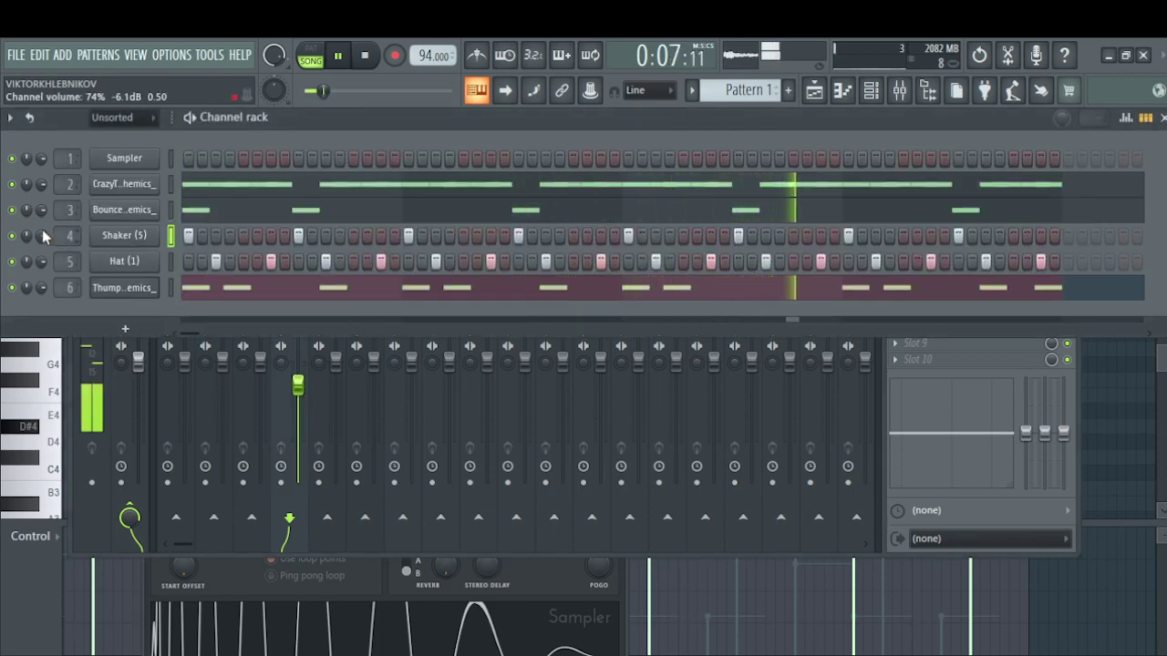
left_click(131, 236)
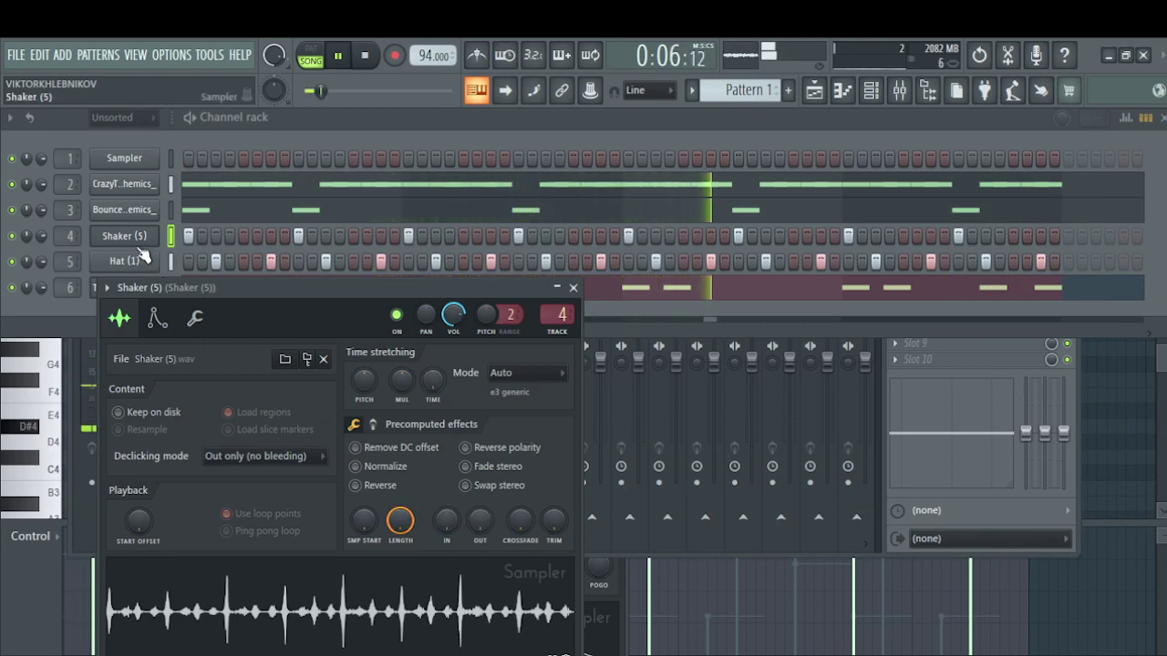
left_click(404, 238)
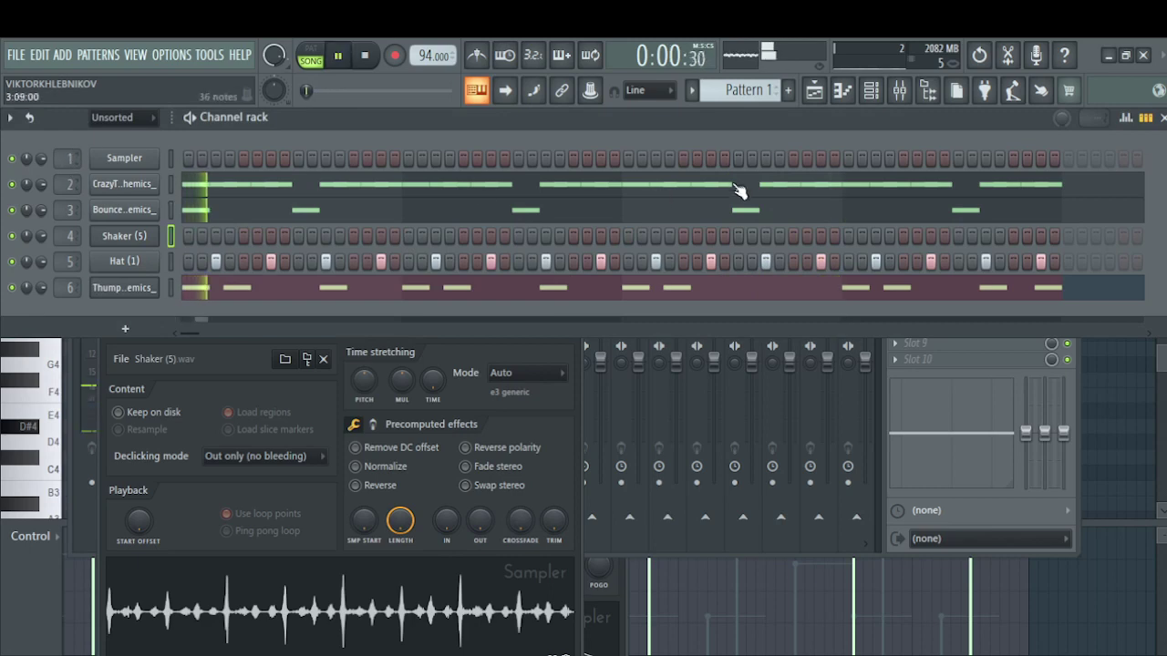
Place the Shaker (5) sample as an audio clip at bar 1 of playlist Track 3 and play it back
left_click(899, 90)
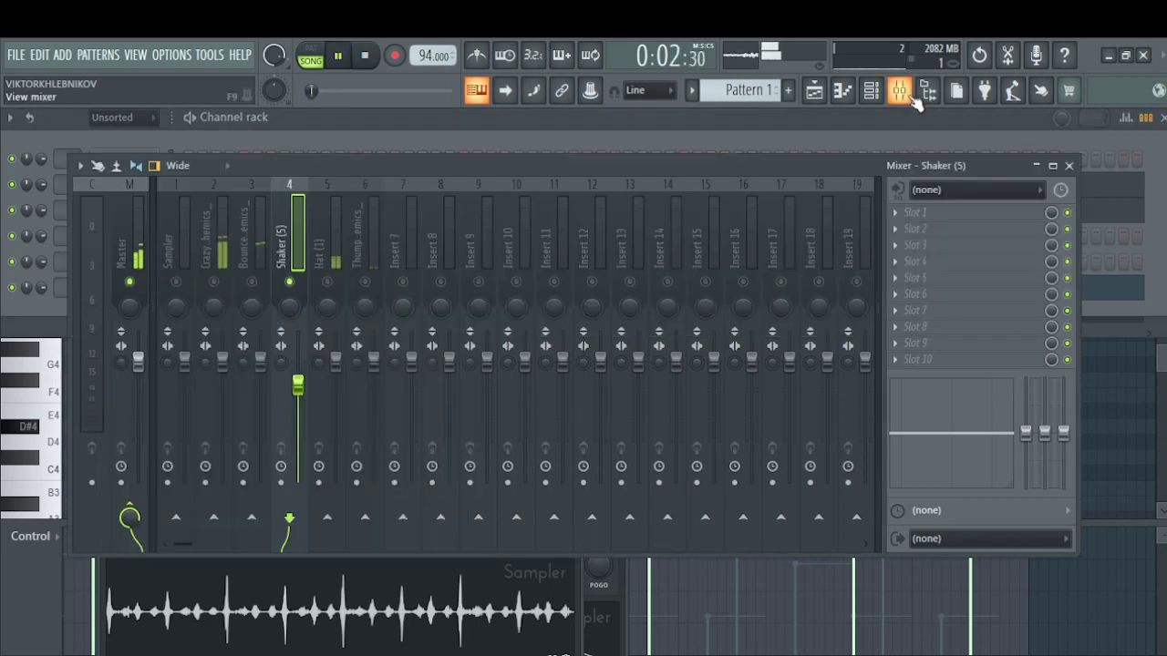
left_click_drag(502, 614, 829, 281)
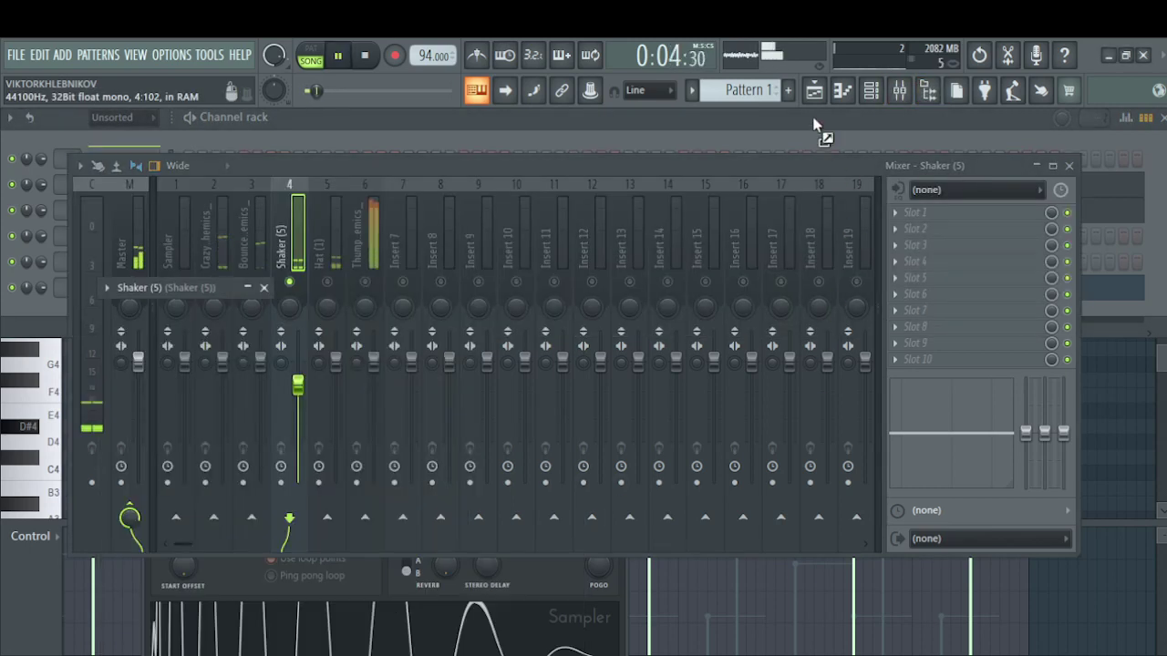
left_click_drag(816, 125, 192, 319)
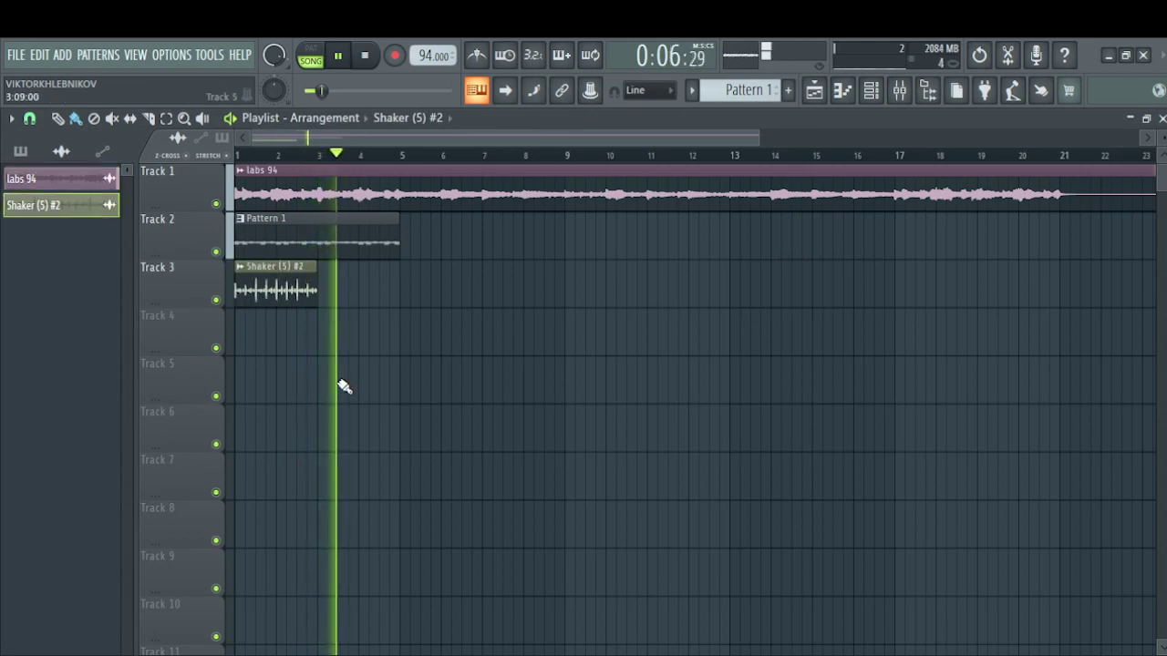
key("space")
key("space")
Audition Track 3 in solo and duplicate its Shaker (5) #2 clip at bar 3
right_click(217, 301)
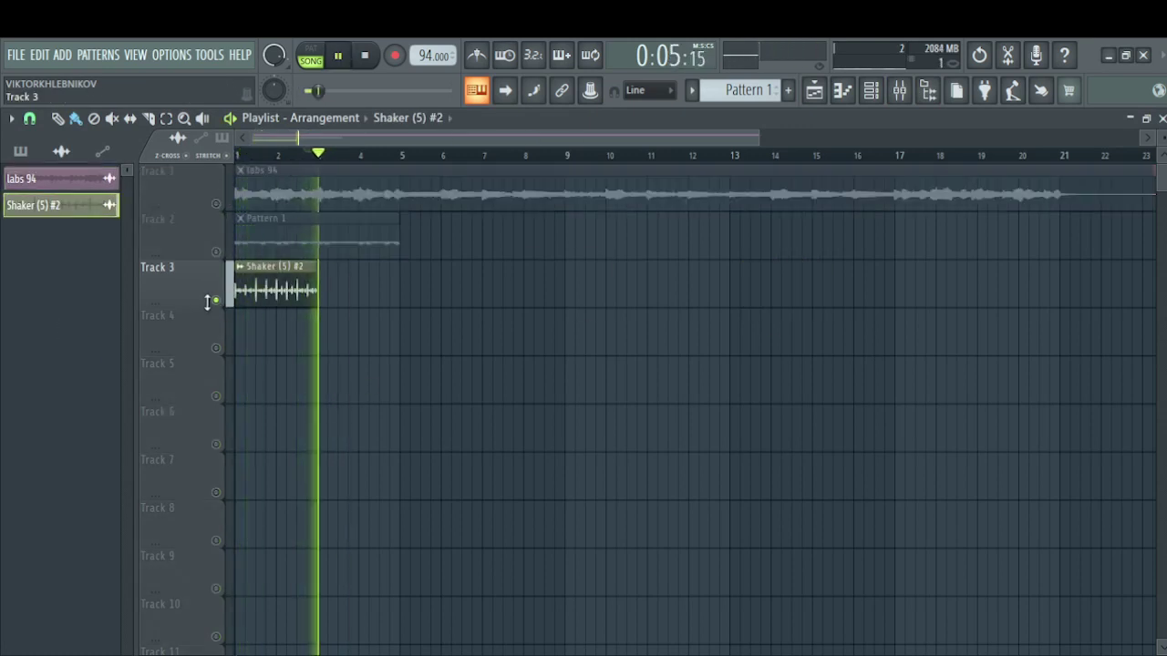
right_click(217, 300)
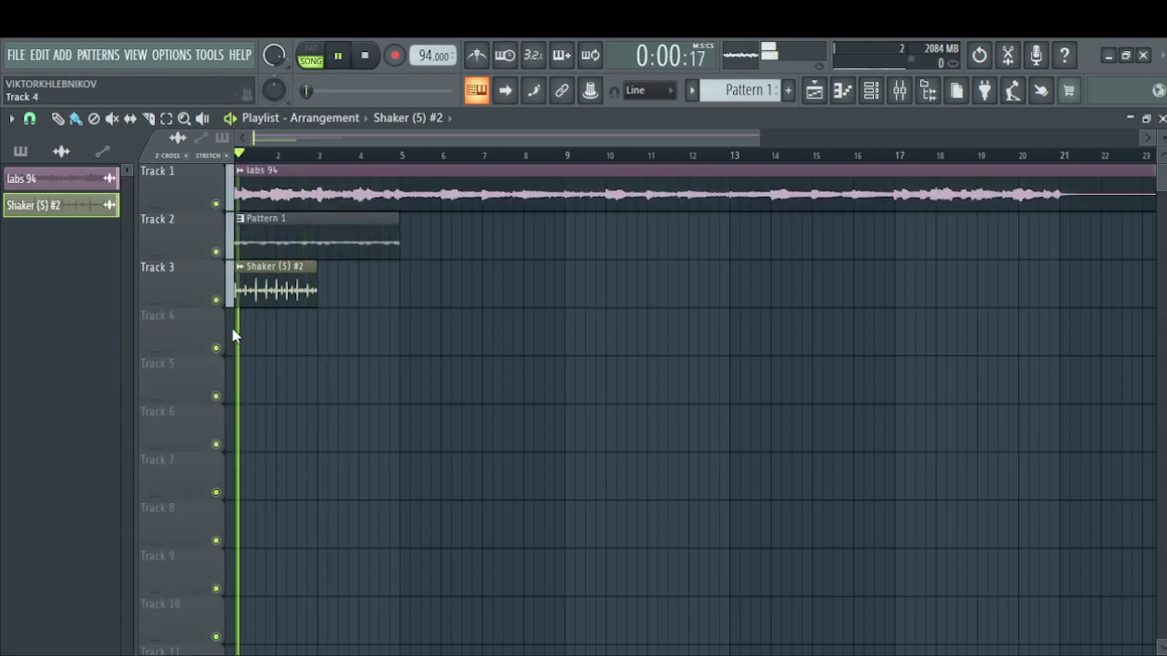
left_click(278, 298)
key("ctrl+b")
key("space")
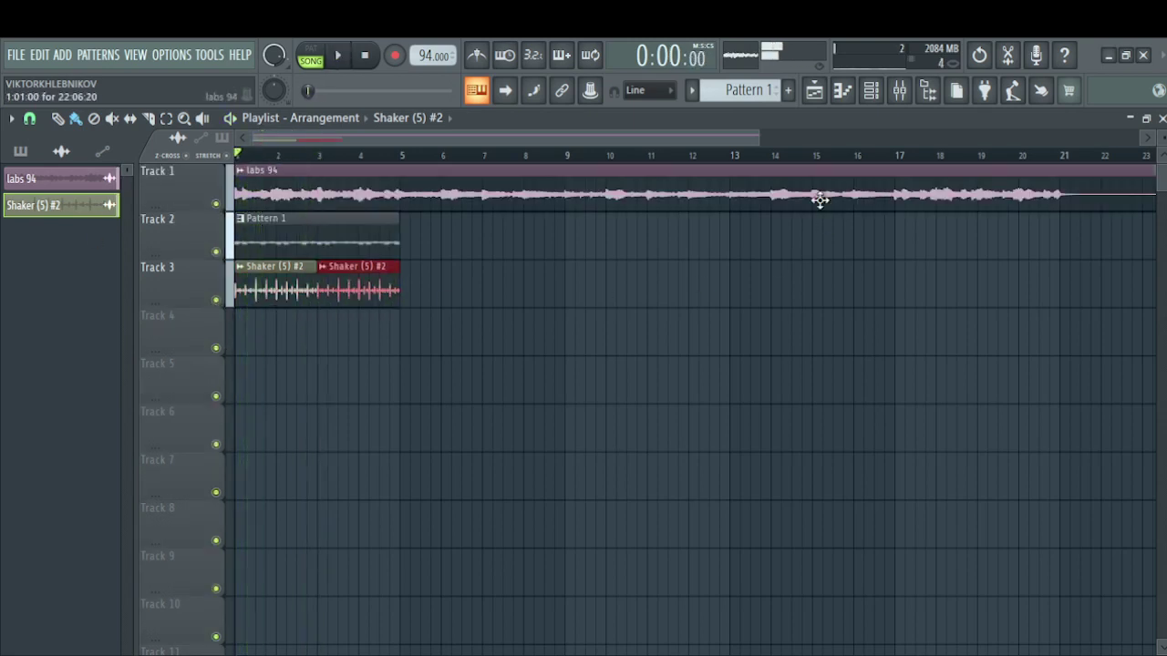
Unmute all mixer tracks and route the Shaker (5) #2 audio clip to mixer track 4
left_click(900, 91)
right_click(291, 285)
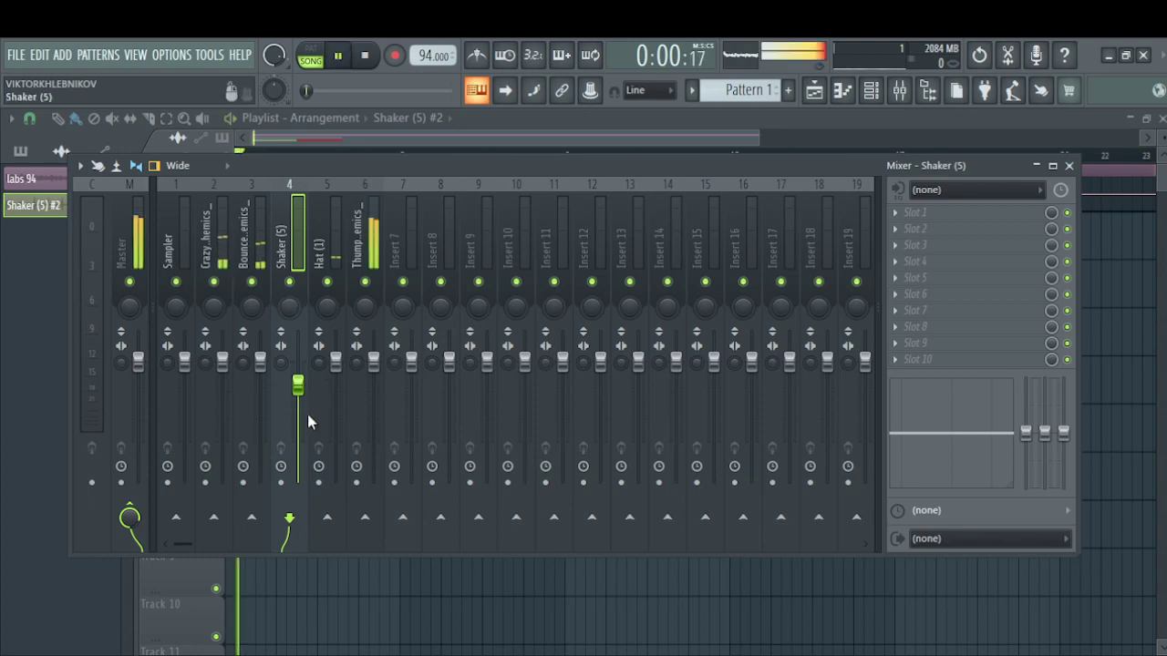
key("F9")
double_click(329, 285)
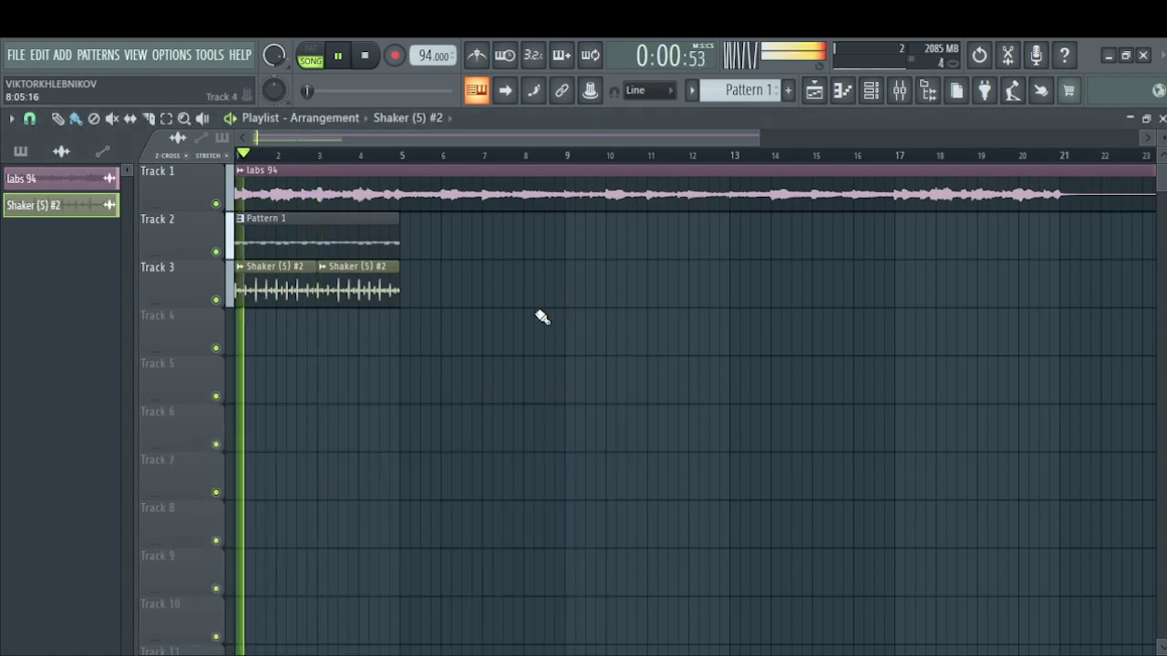
double_click(347, 290)
key("F9")
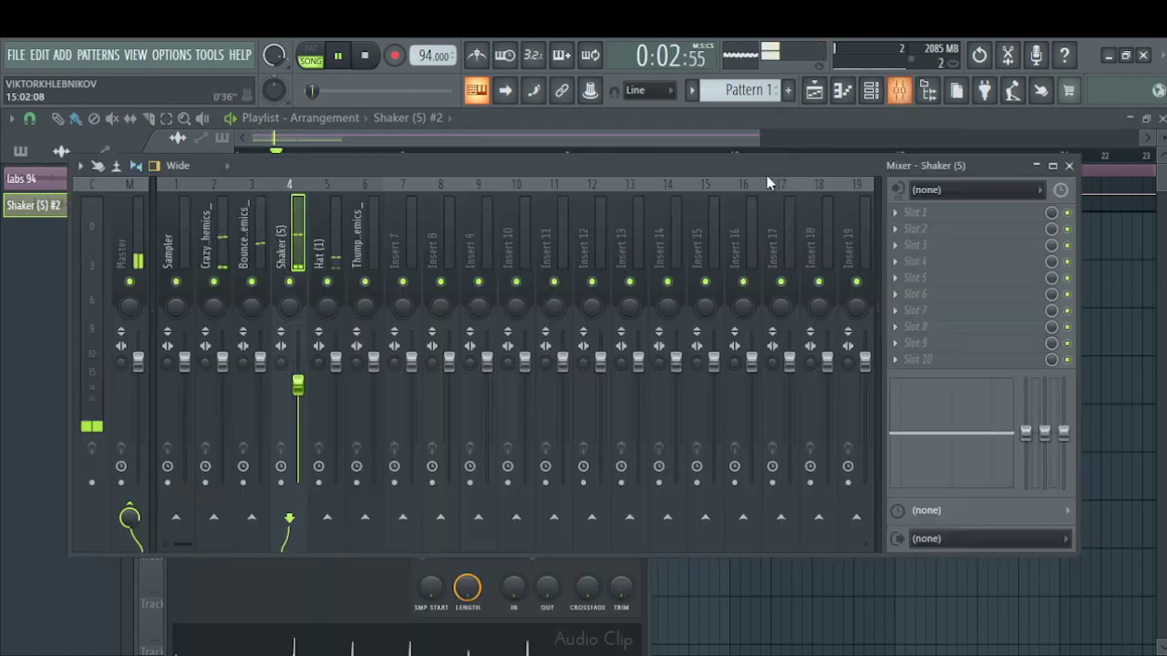
left_click(585, 141)
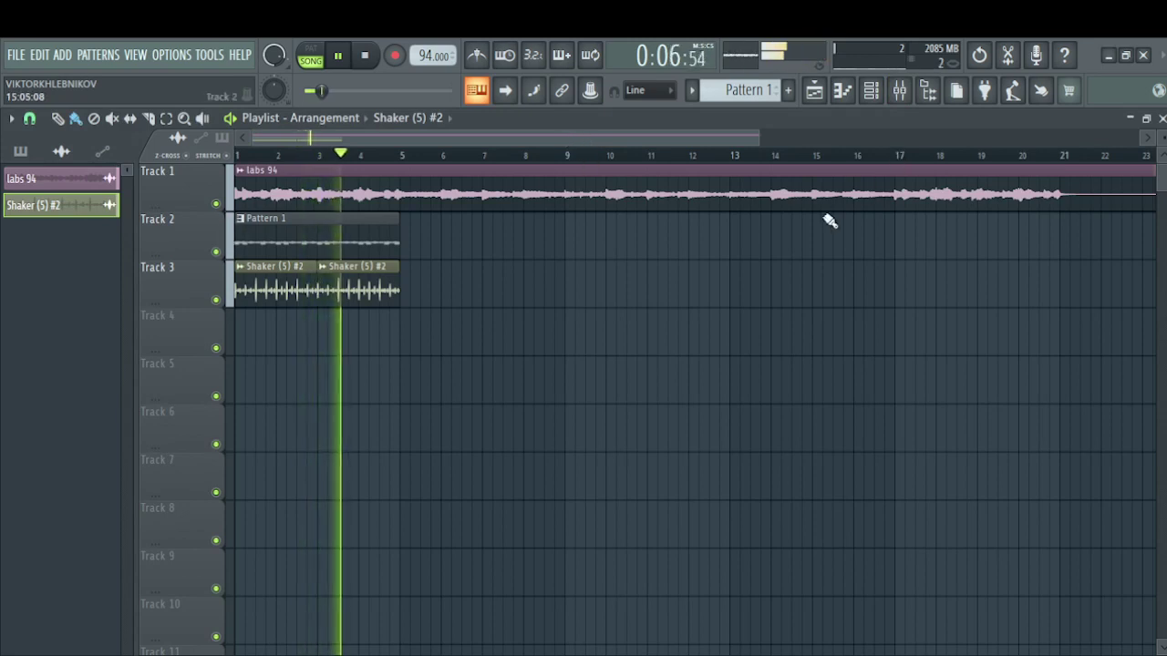
Add the Layer Clap sample as a new channel and place two-step C5 notes on step 7 of bars 1 and 2
left_click(873, 93)
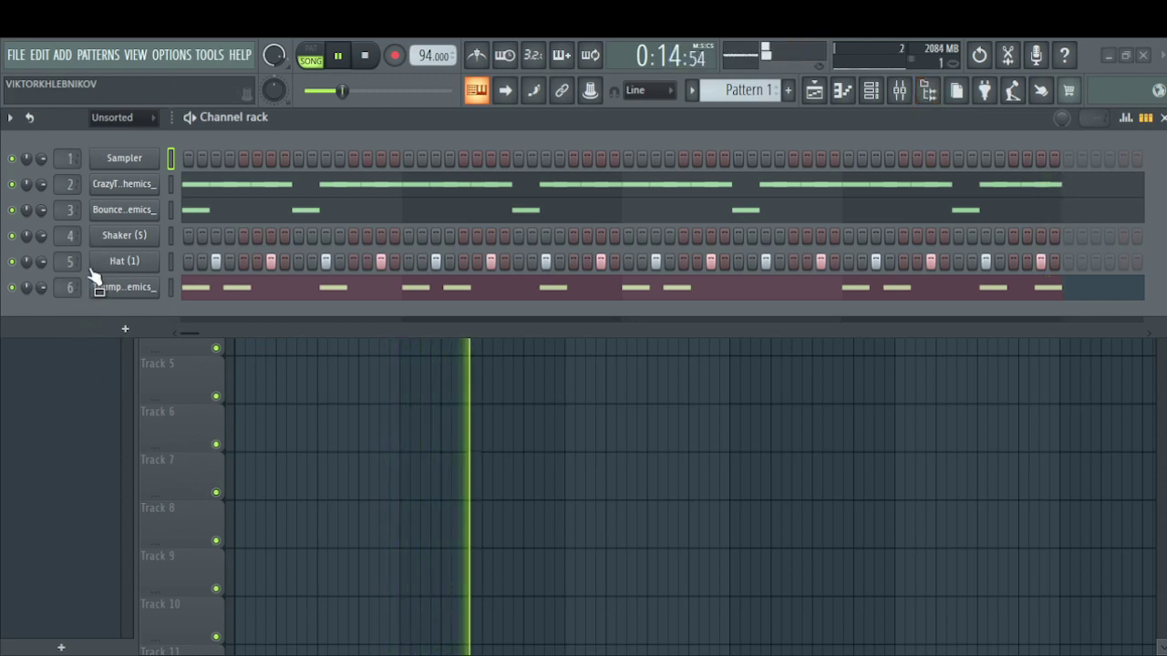
left_click_drag(175, 308, 170, 315)
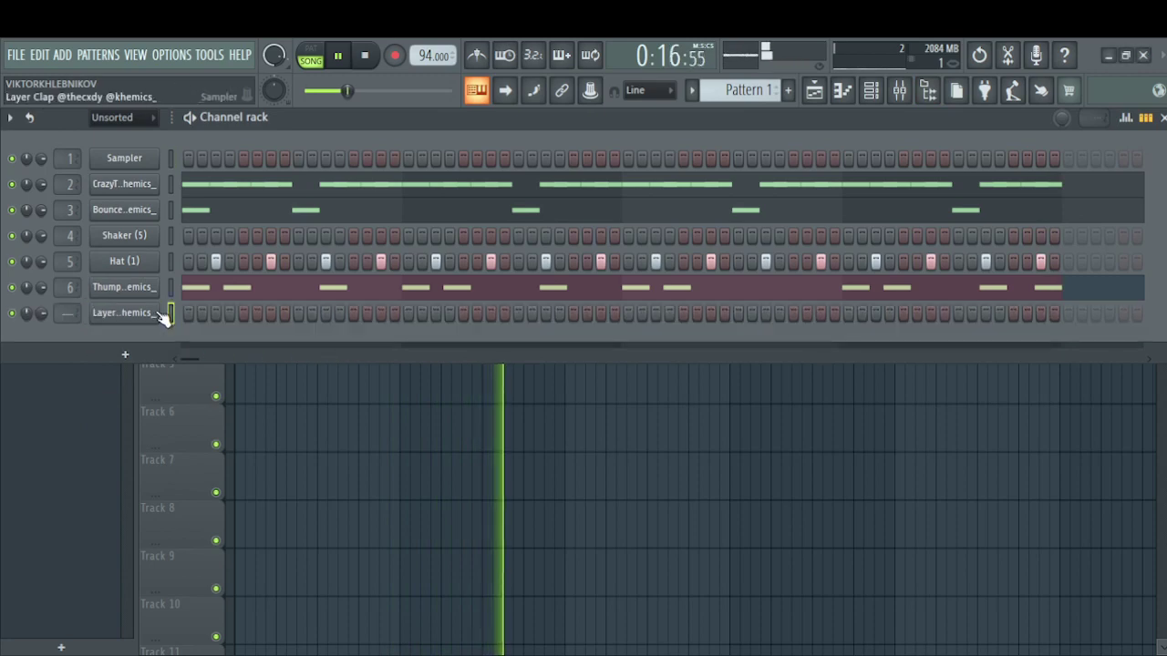
key("F7")
left_click_drag(560, 143, 3, 168)
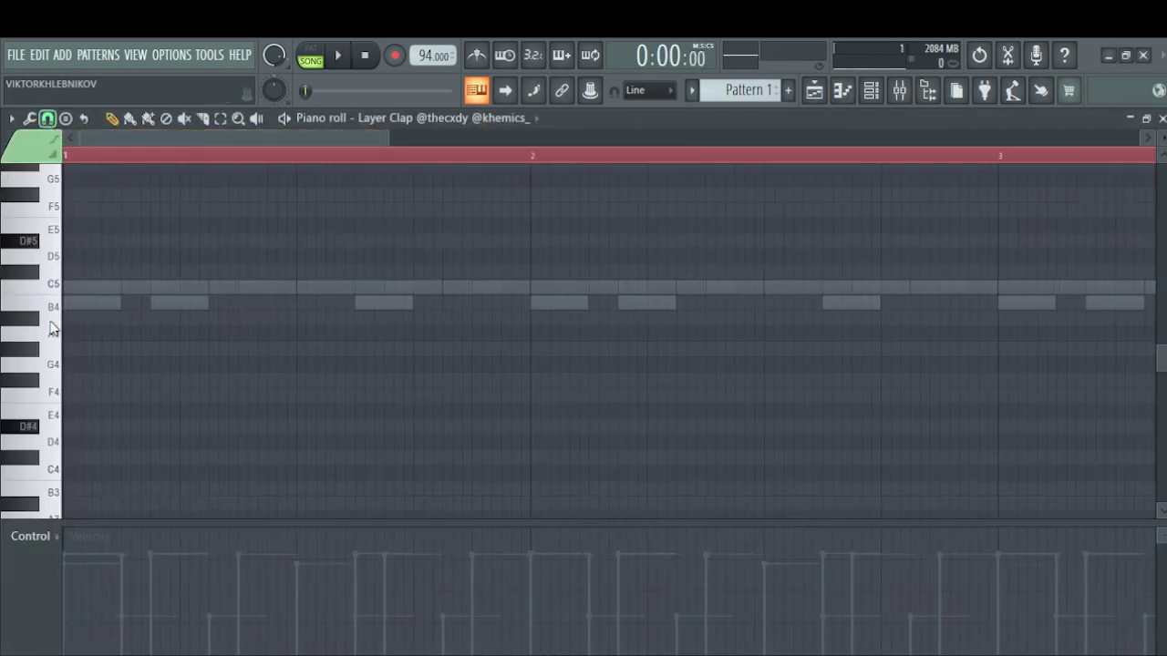
left_click(241, 288)
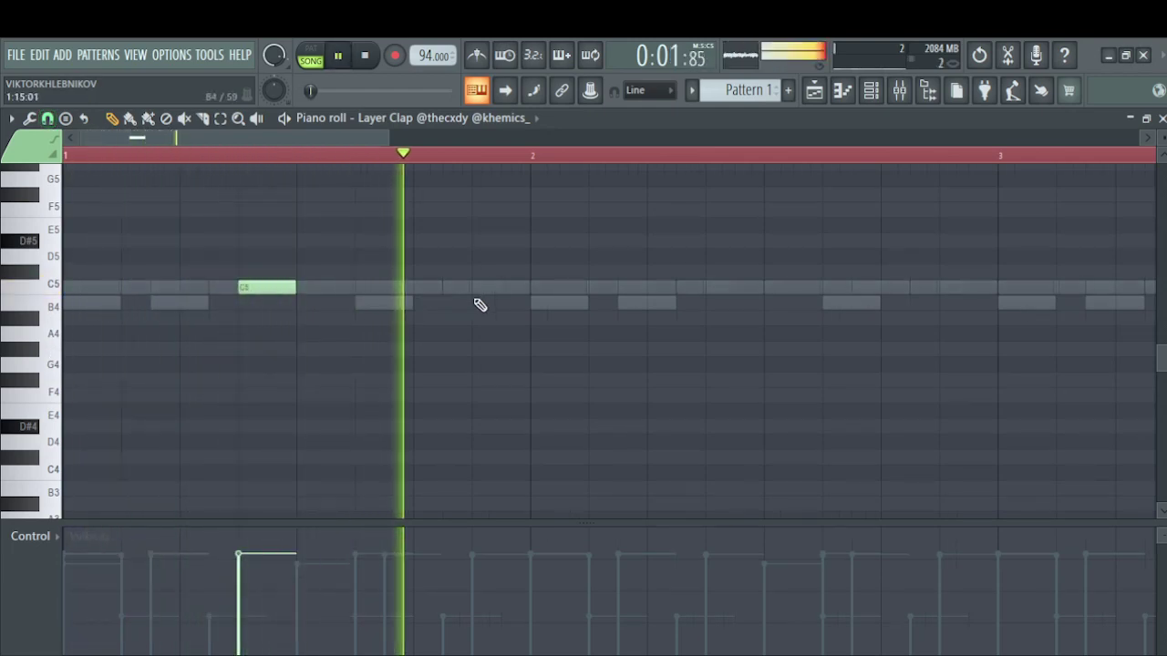
left_click(711, 288)
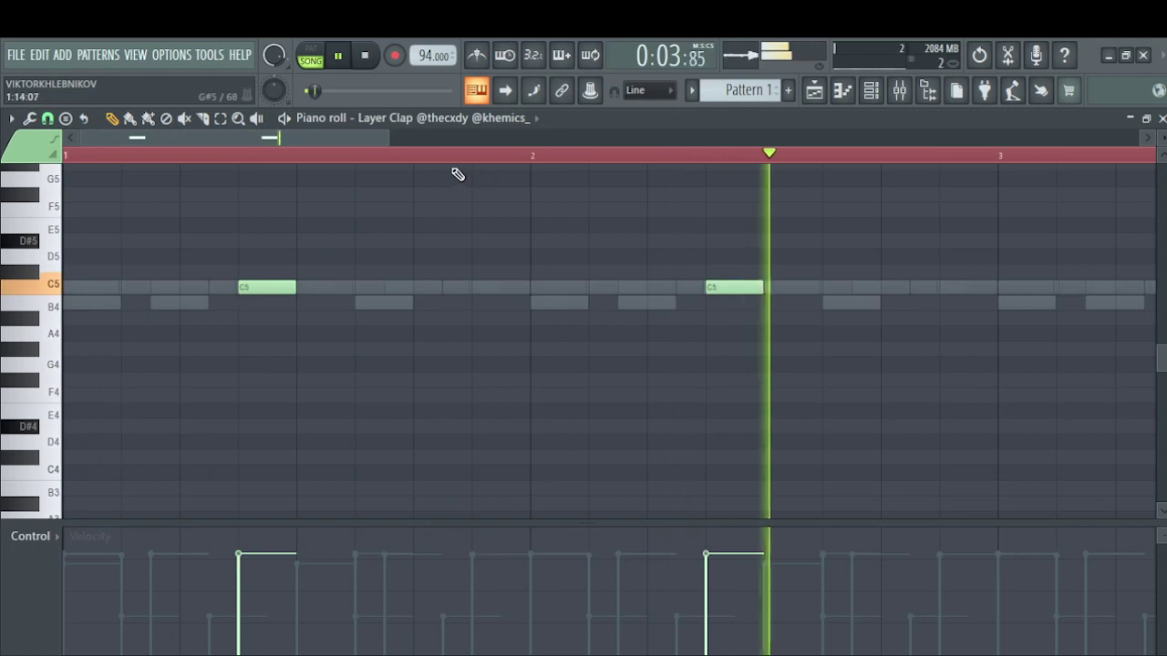
Duplicate the two clap notes into bars 3 and 4
scroll(674, 239, "down", 2)
left_click_drag(675, 239, 79, 338)
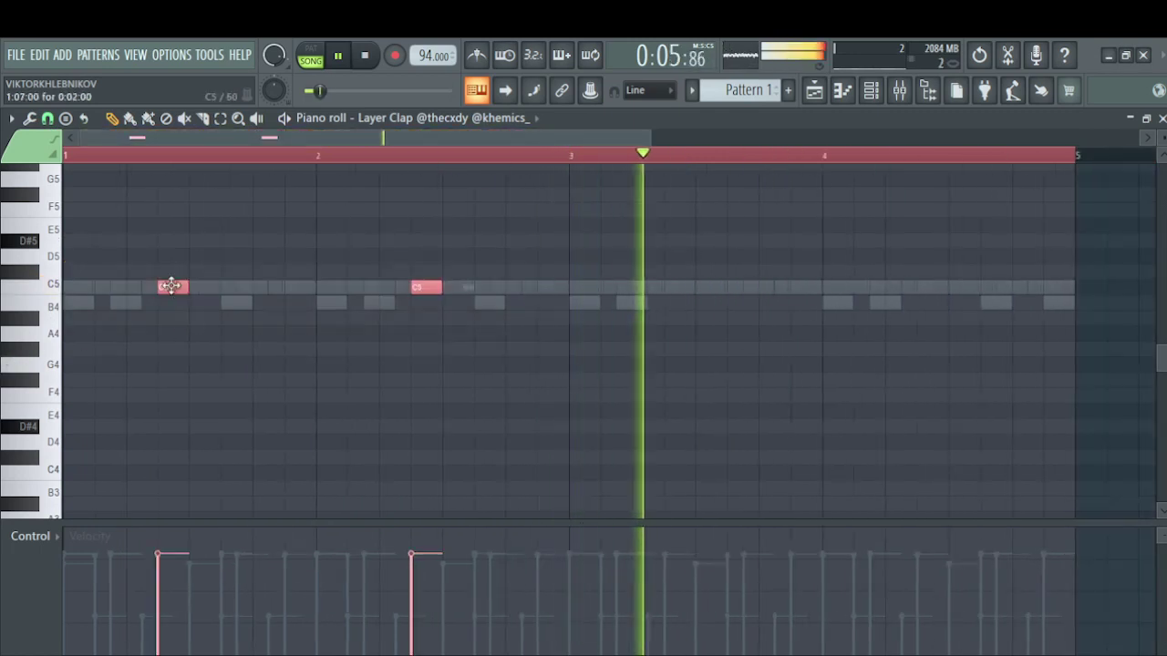
left_click_drag(172, 285, 672, 301)
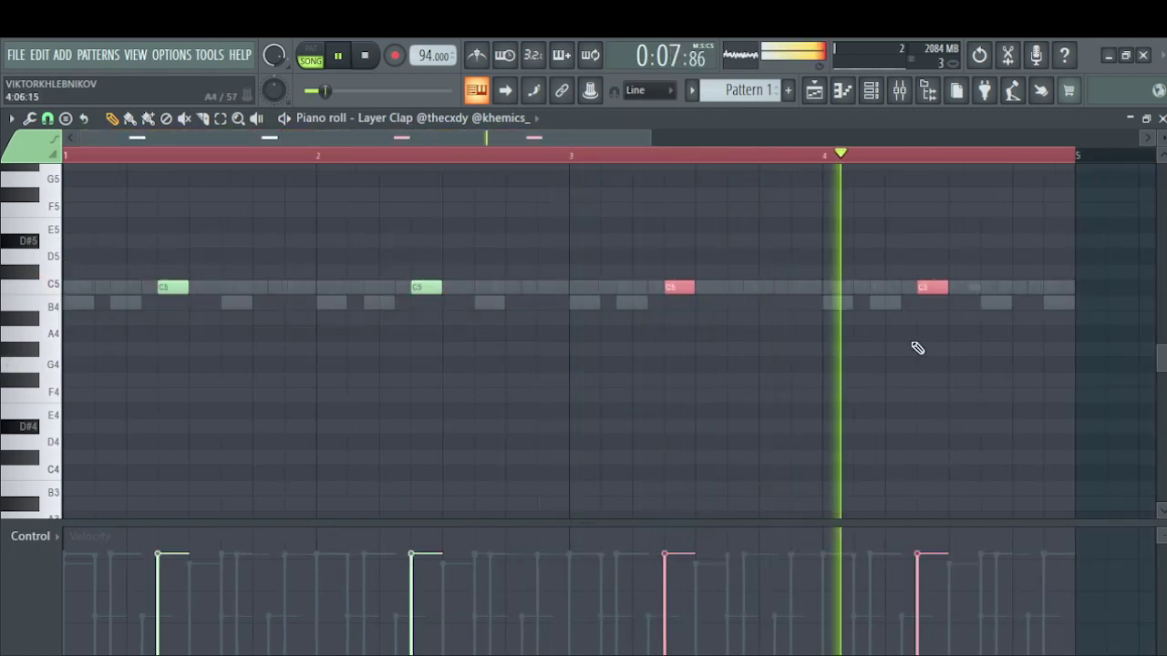
Add C5 clap notes on steps 11, 13 and 15 of bar 4, chopping the first into a roll with rising velocities
left_click(992, 288)
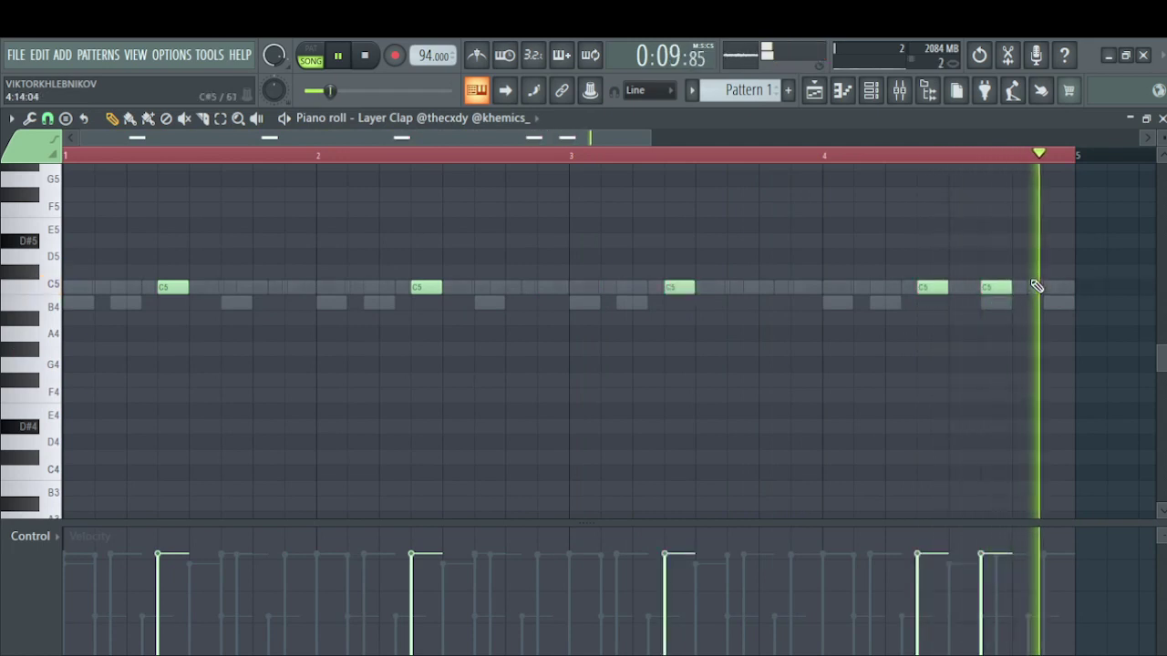
left_click(1048, 286)
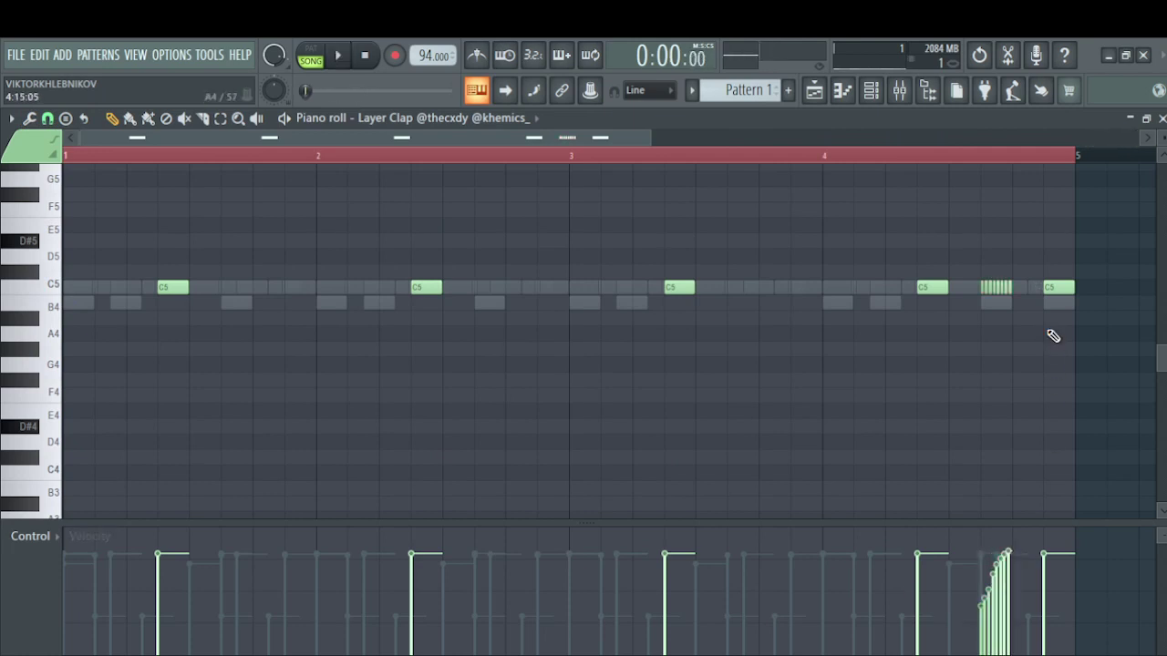
key("space")
left_click_drag(1016, 270, 1013, 289)
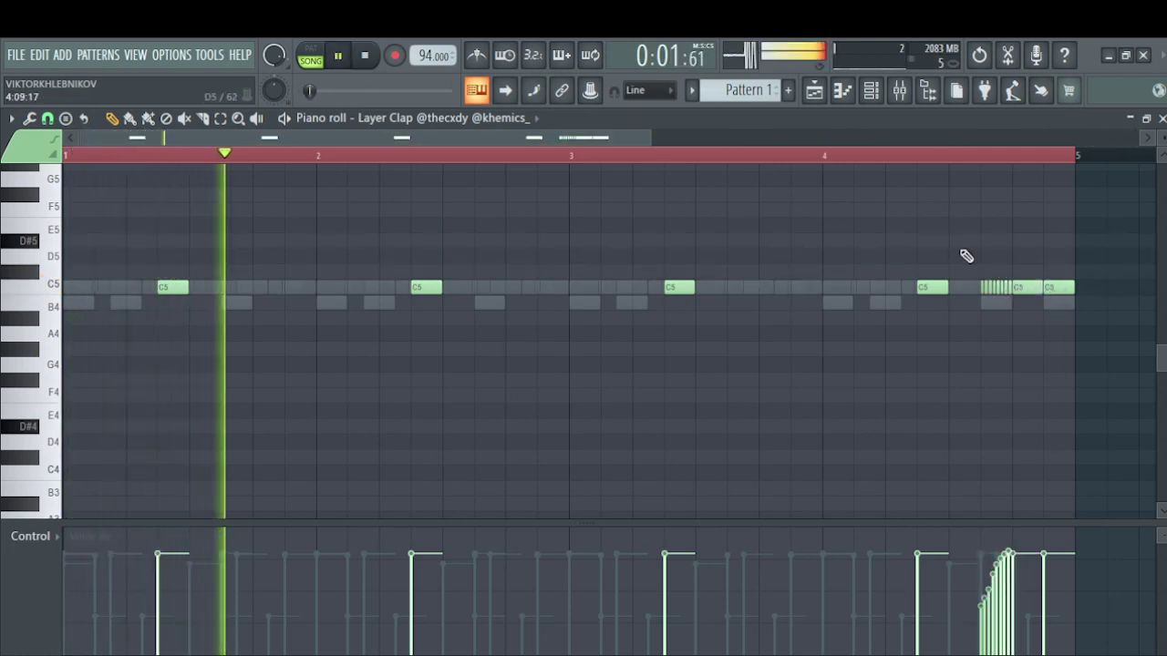
left_click(889, 155)
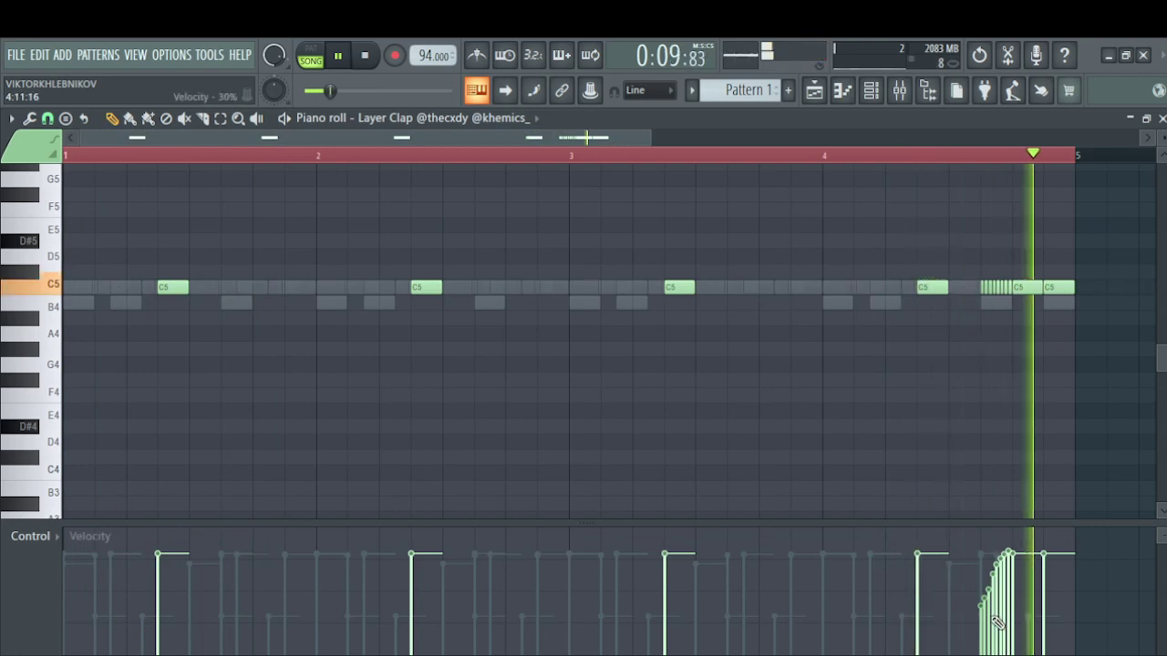
Play the arrangement back in the playlist and reopen the Layer Clap notes in the piano roll
left_click(837, 93)
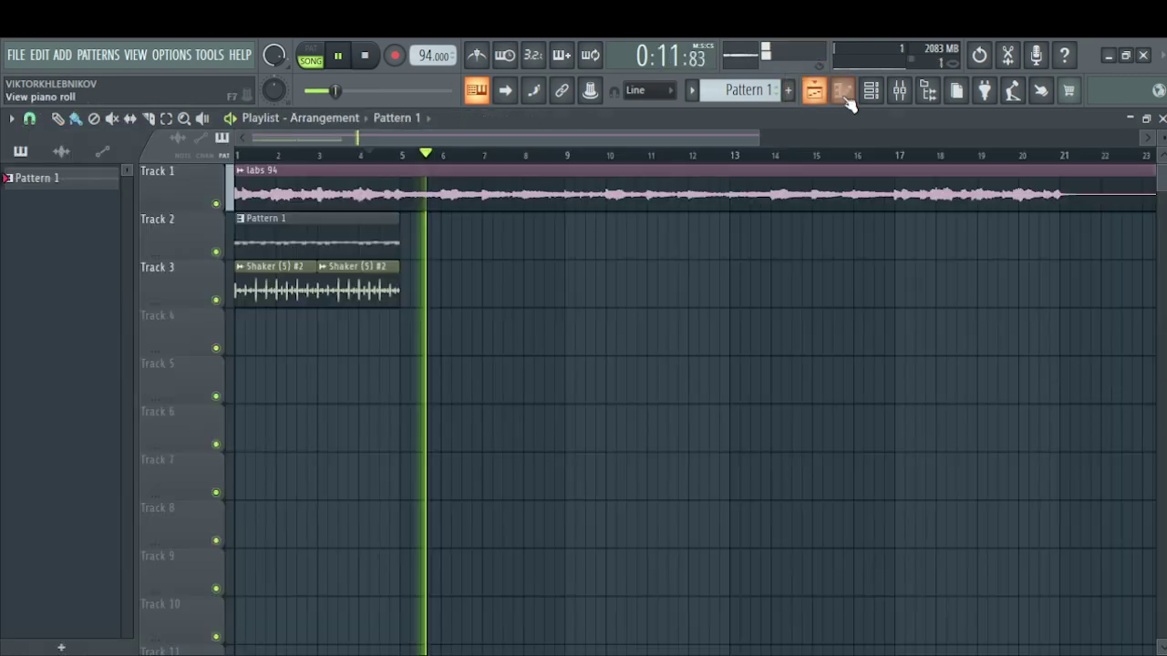
key("space")
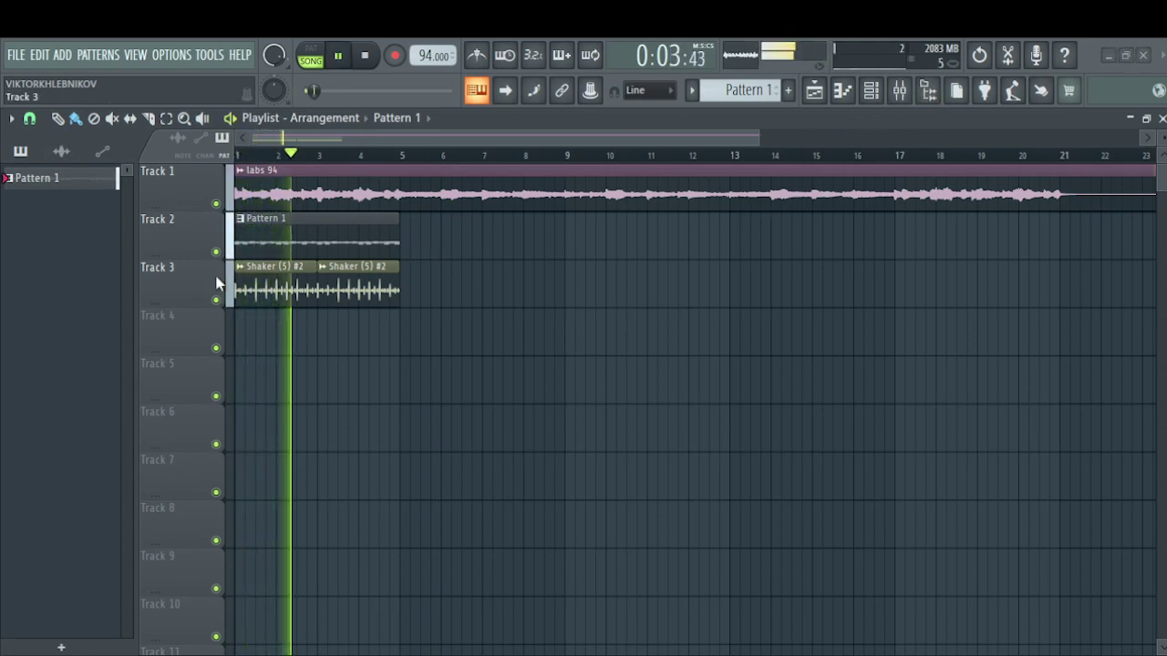
left_click(870, 91)
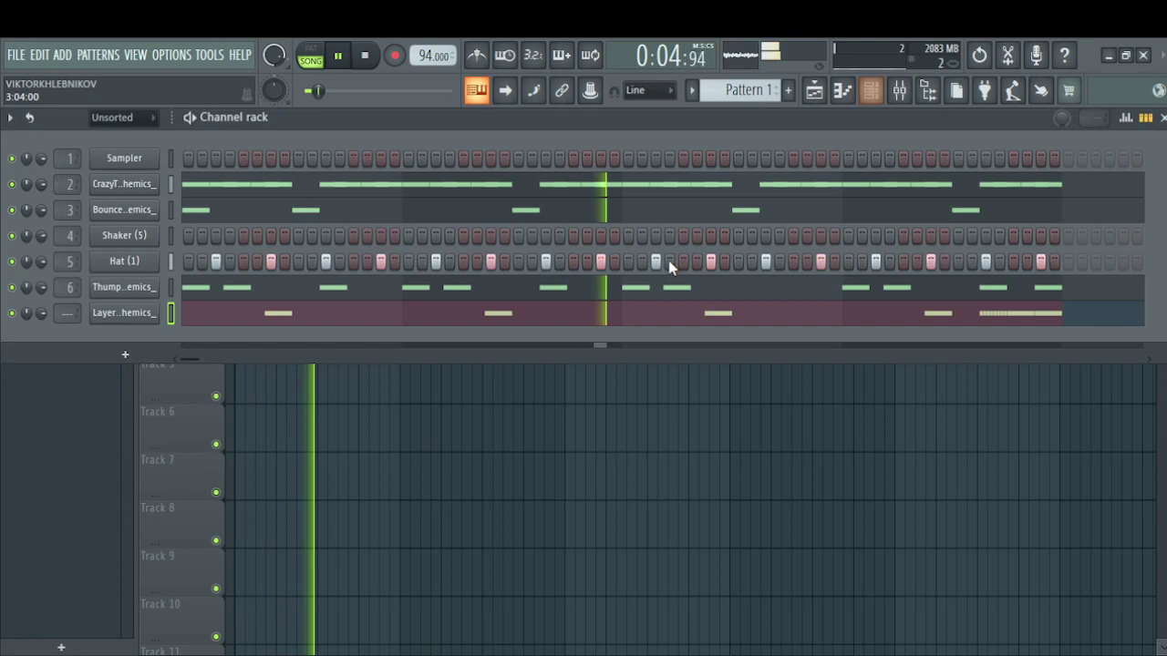
left_click(532, 315)
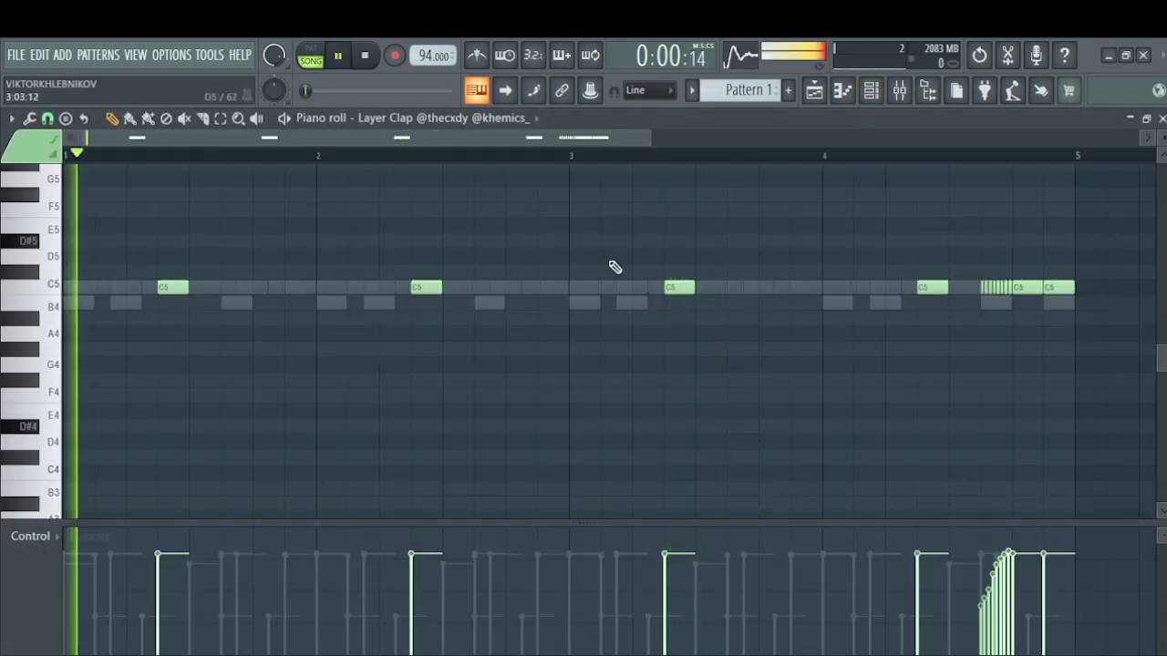
Try the first three Layer Clap notes two steps later during playback, and return them to step 7 of their bars
left_click_drag(714, 265, 91, 388, "ctrl")
key("space")
left_click_drag(164, 287, 189, 288)
key("space")
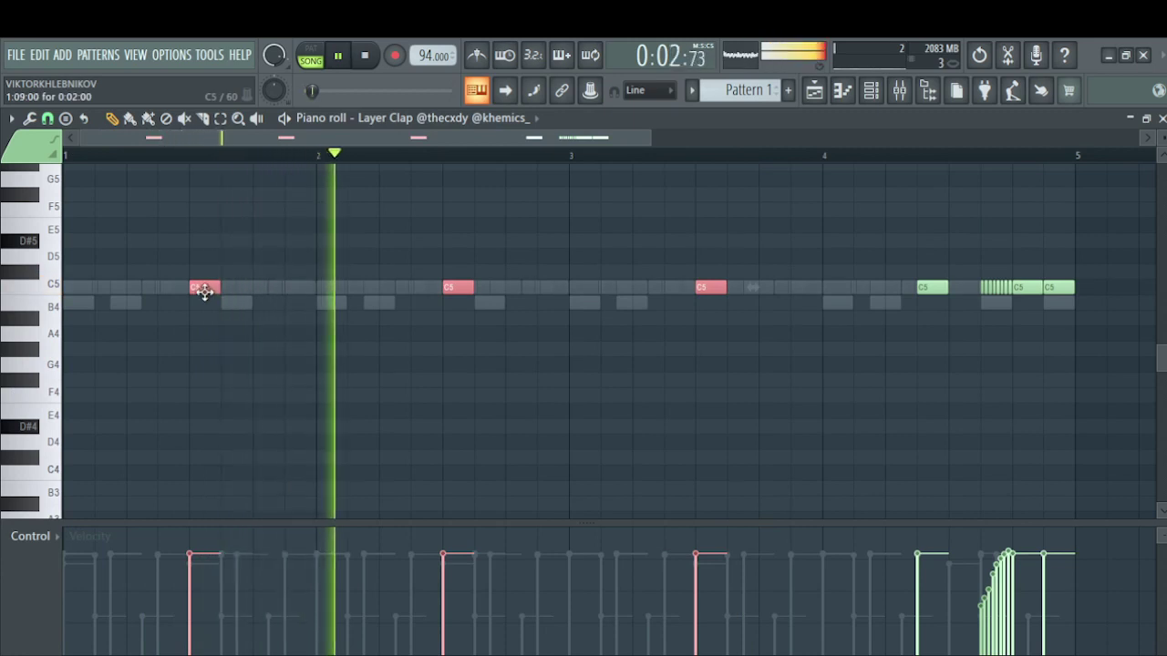
key("space")
left_click_drag(215, 290, 164, 291)
key("space")
key("space")
key("space")
key("space")
key("space")
left_click(290, 344, "ctrl")
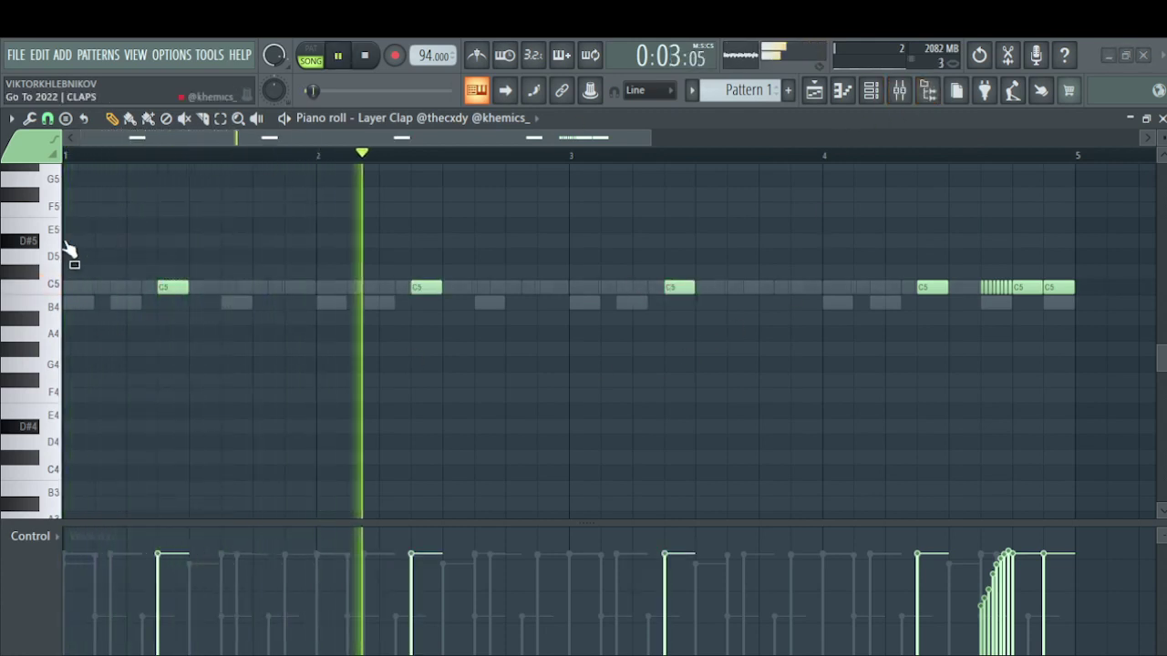
Stop playback, add the Tight Rim sample as a new channel and open its piano roll
key("space")
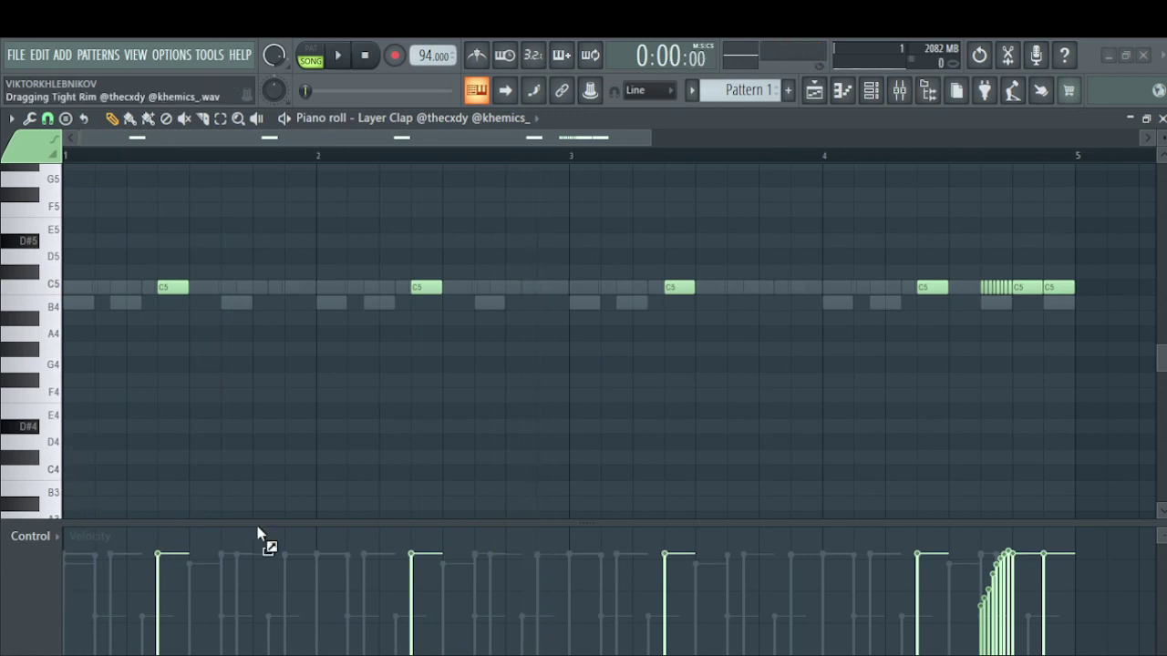
key("F6")
left_click_drag(142, 332, 209, 343)
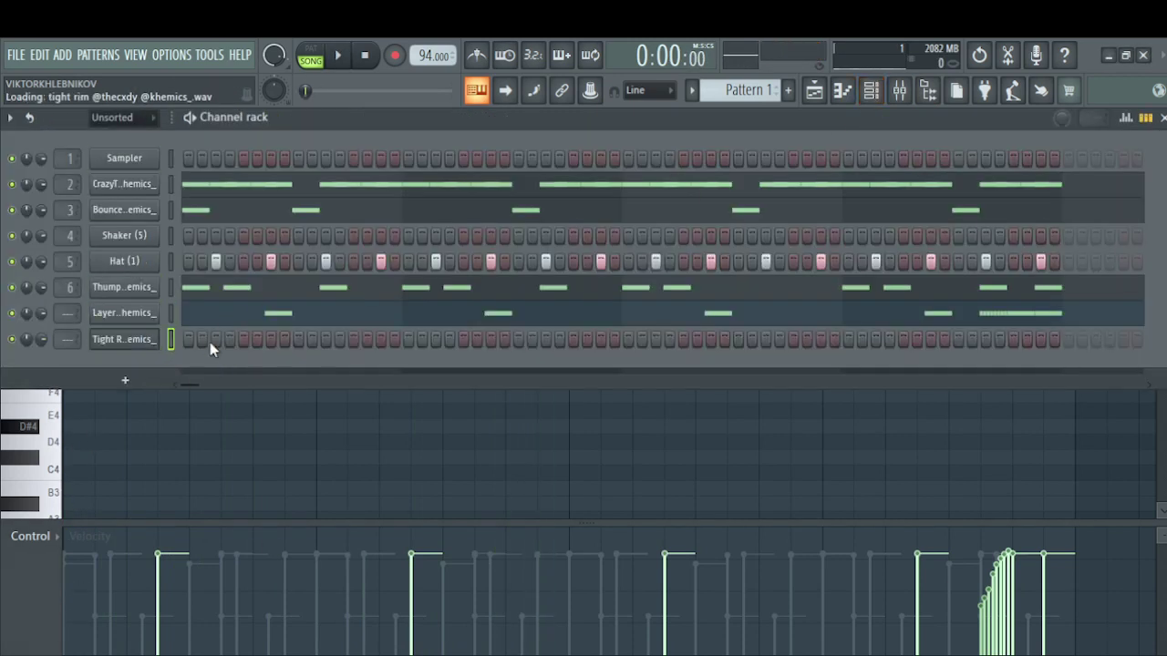
key("F6")
Try single C5 Tight Rim notes at several positions in the first half of bar 1, removing each one
key("space")
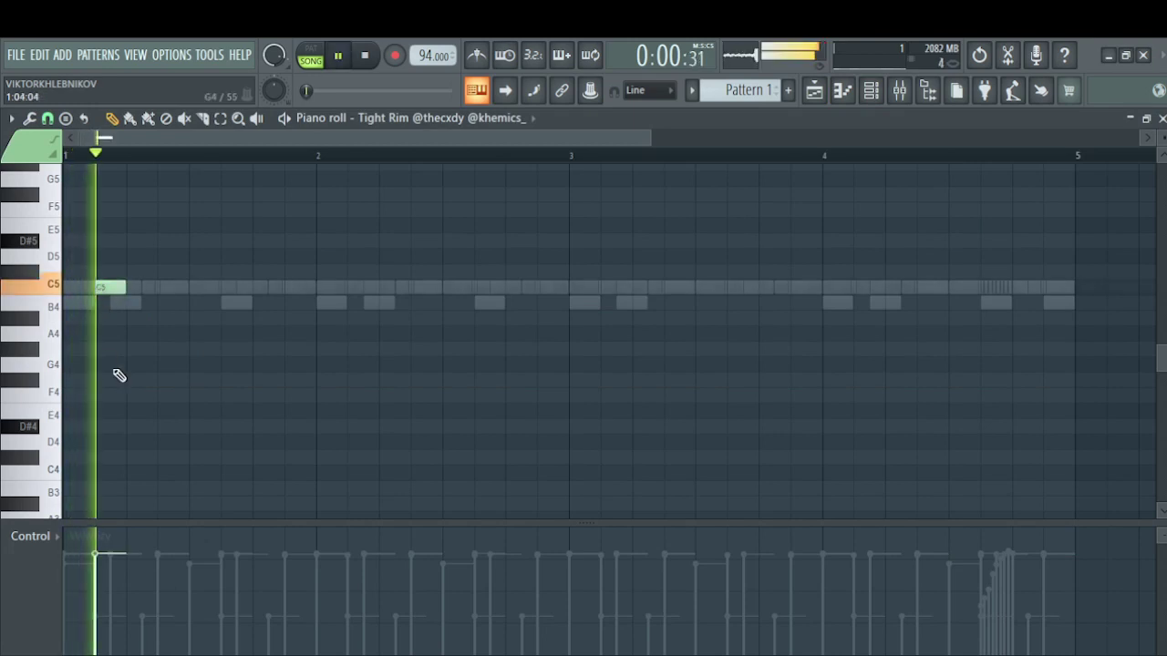
key("space")
key("space")
left_click_drag(112, 287, 140, 289)
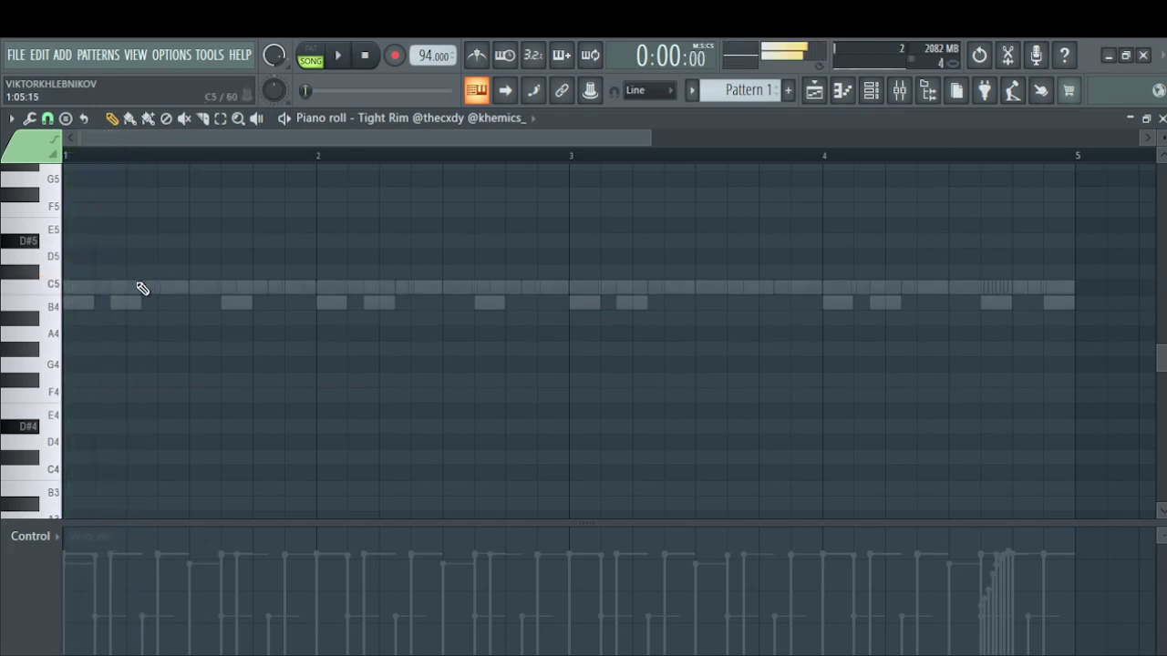
right_click(136, 292)
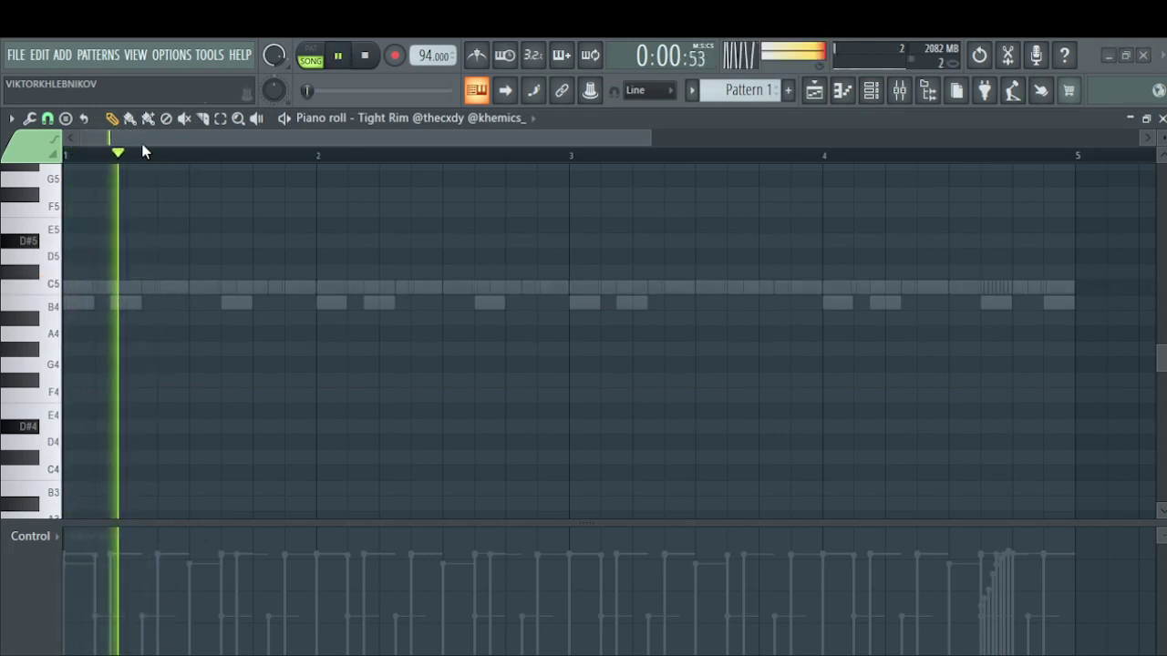
left_click_drag(155, 291, 174, 292)
key("space")
right_click(159, 292)
left_click(159, 292)
key("space")
key("space")
right_click(169, 290)
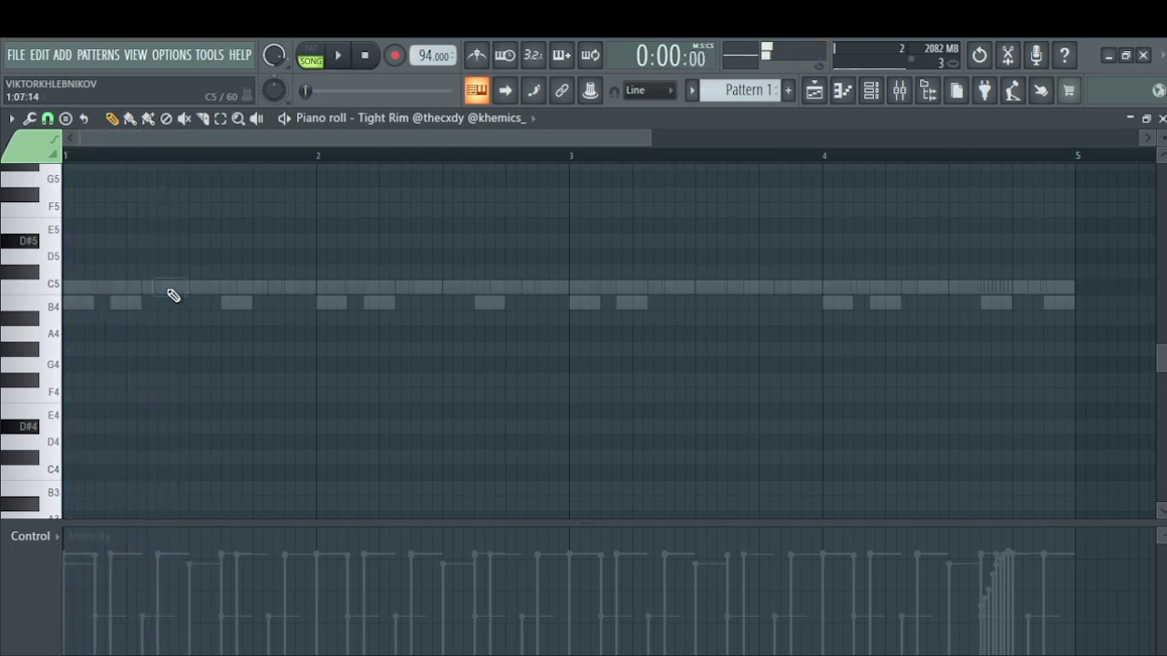
Try a C5 rim note near step 3 and another on step 4 of bar 1, and remove both
left_click(99, 293)
key("space")
key("space")
right_click(114, 293)
left_click(117, 291)
key("space")
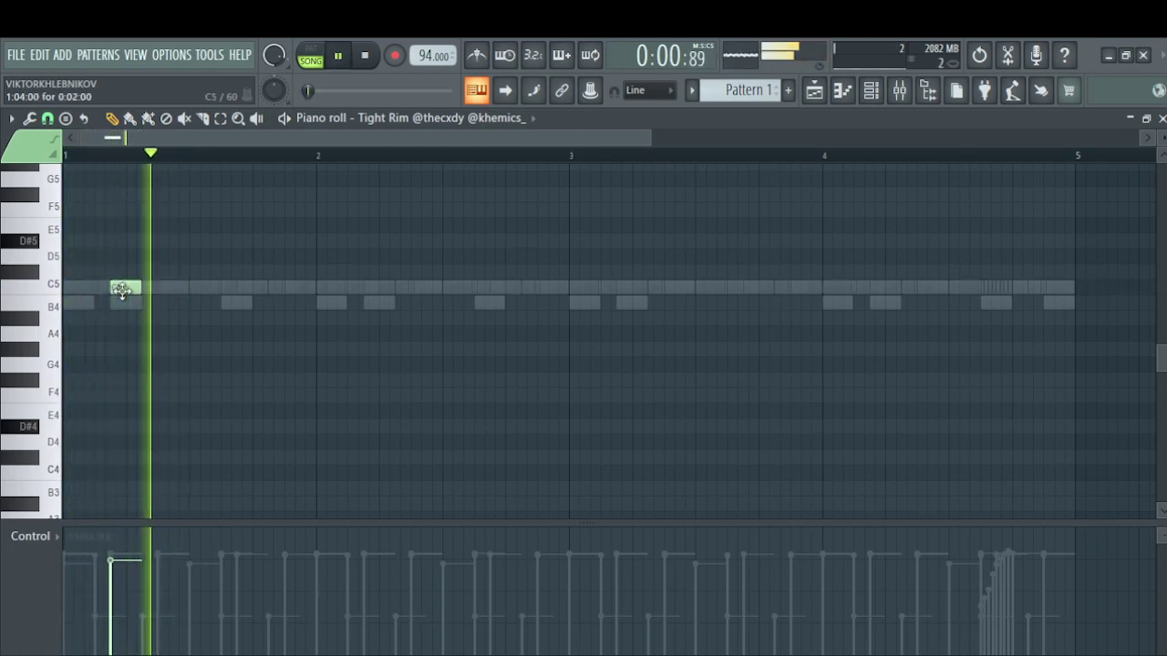
left_click_drag(651, 137, 378, 137)
key("space")
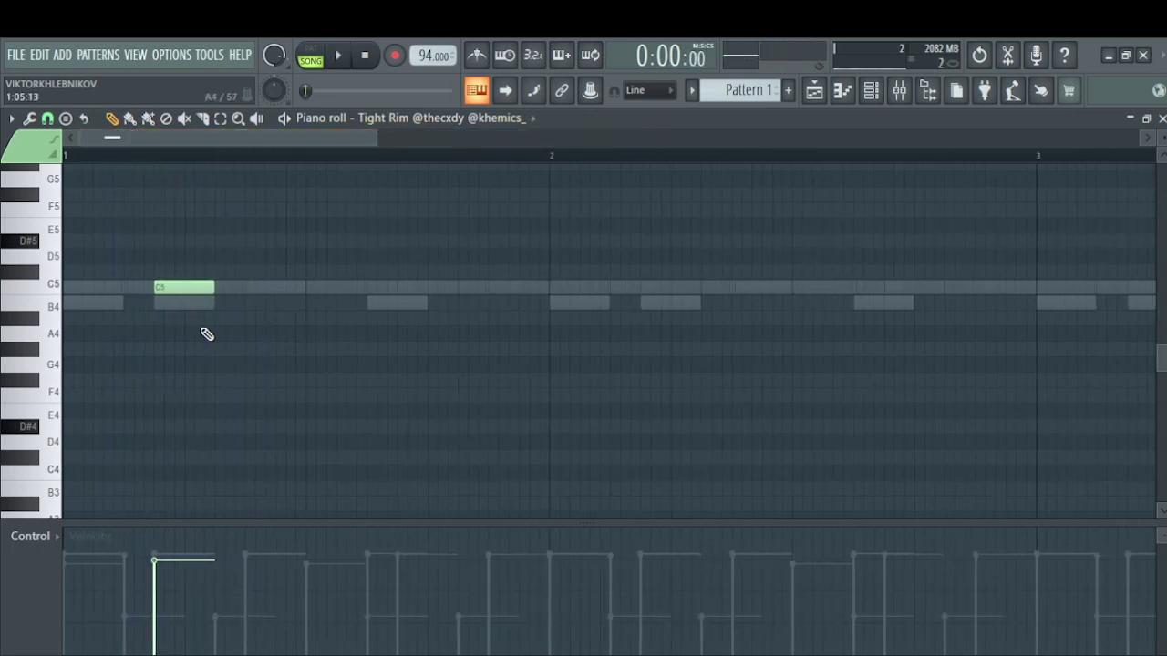
key("space")
key("space")
right_click(182, 288)
key("space")
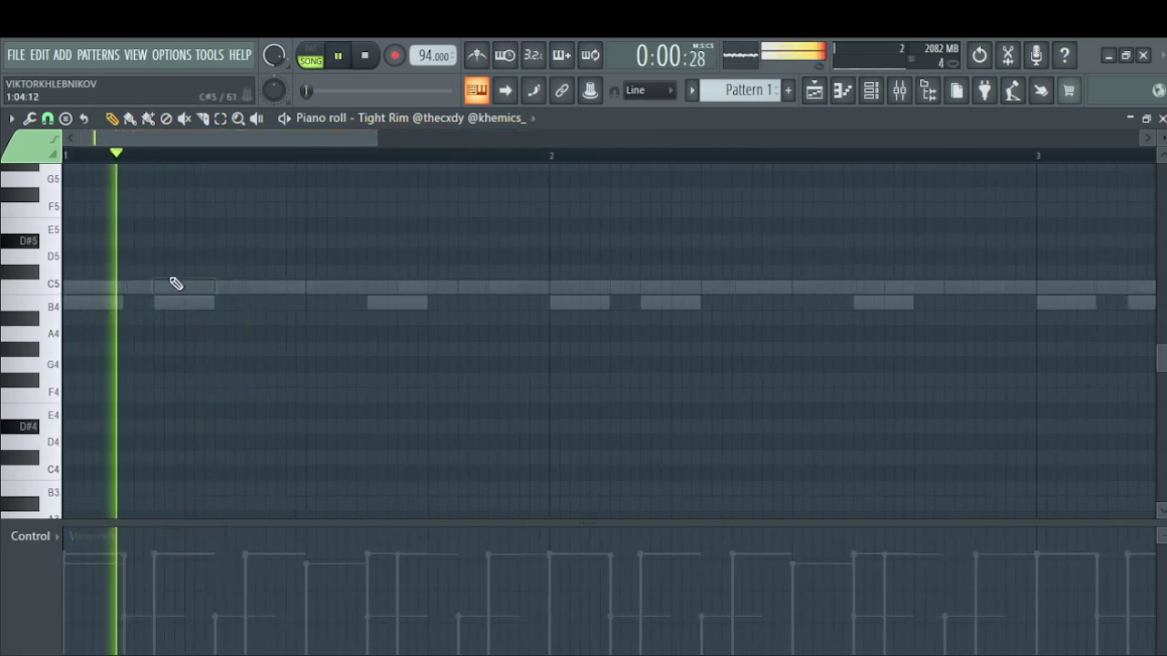
key("space")
Place two-step C5 rim notes on steps 4 and 12 of bar 1 and play them back
left_click(167, 290)
key("space")
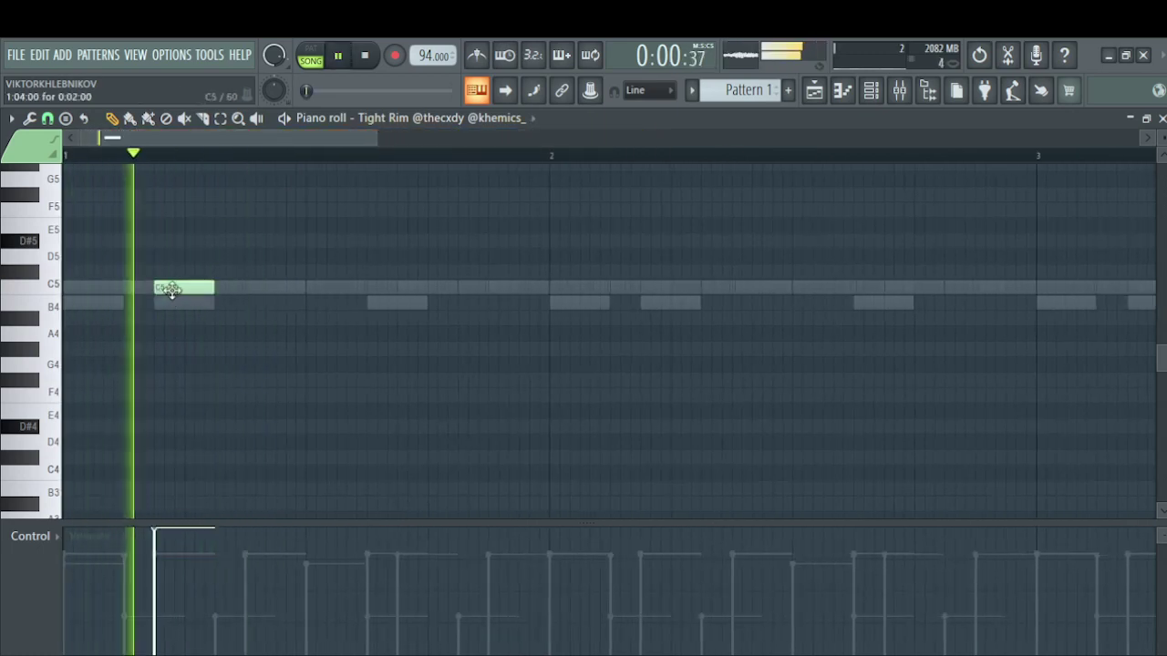
key("space")
left_click(399, 289)
key("space")
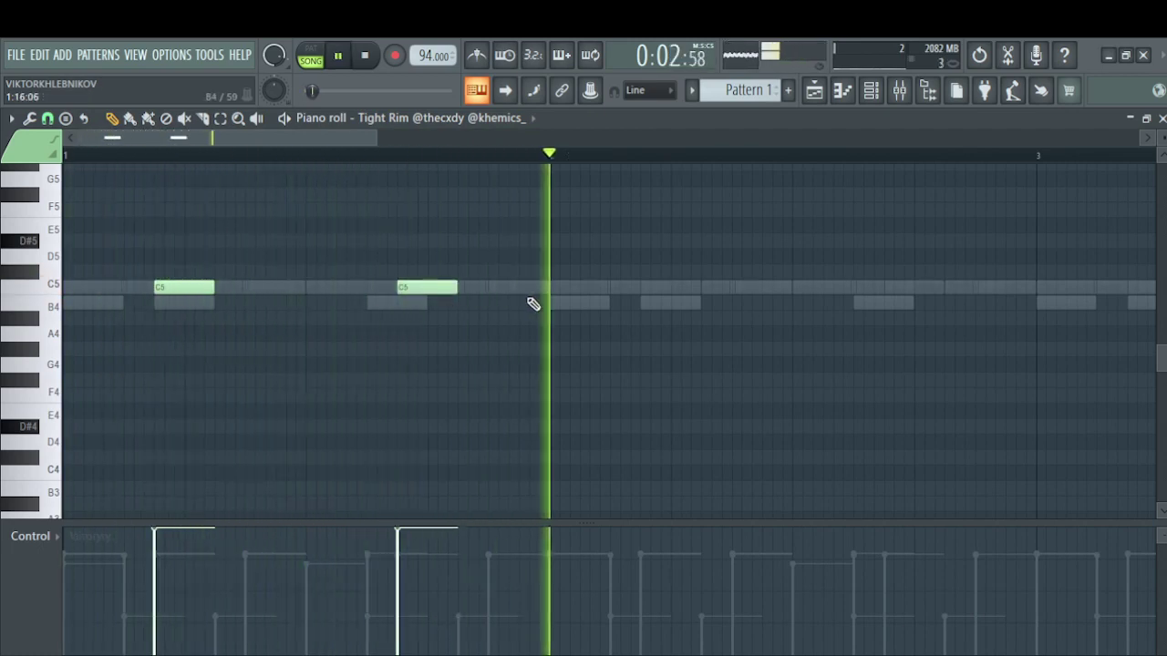
Try a third C5 rim note on step 15 of bar 1 and remove it
key("space")
left_click(483, 288)
key("space")
left_click_drag(490, 287, 500, 288)
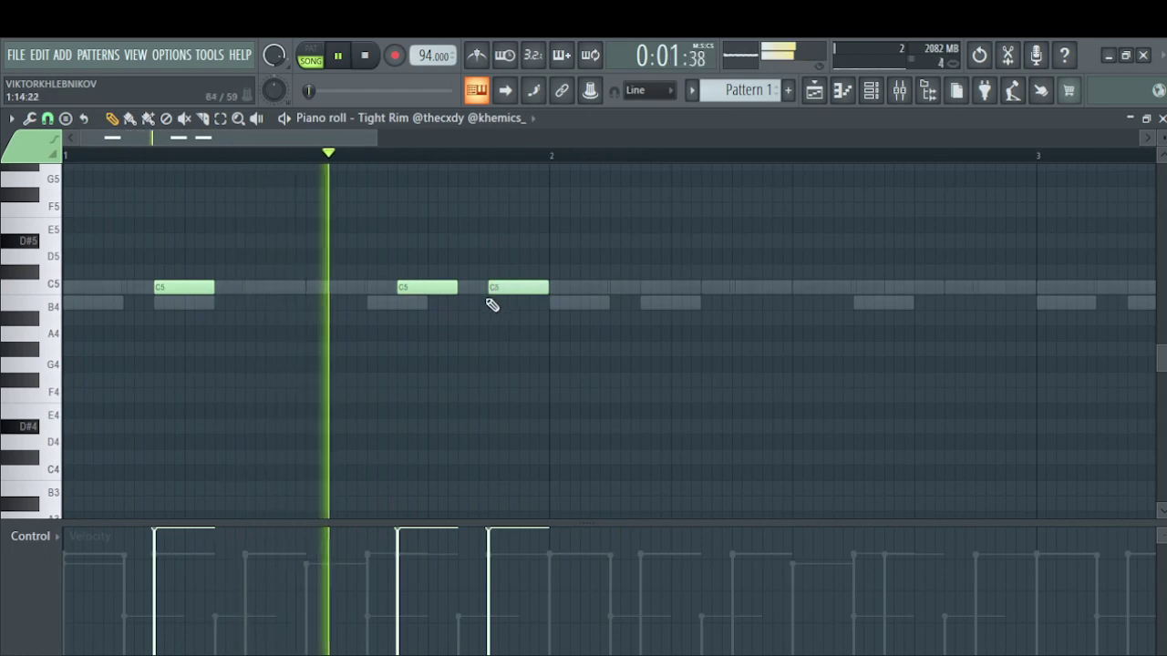
right_click(500, 291)
key("space")
key("space")
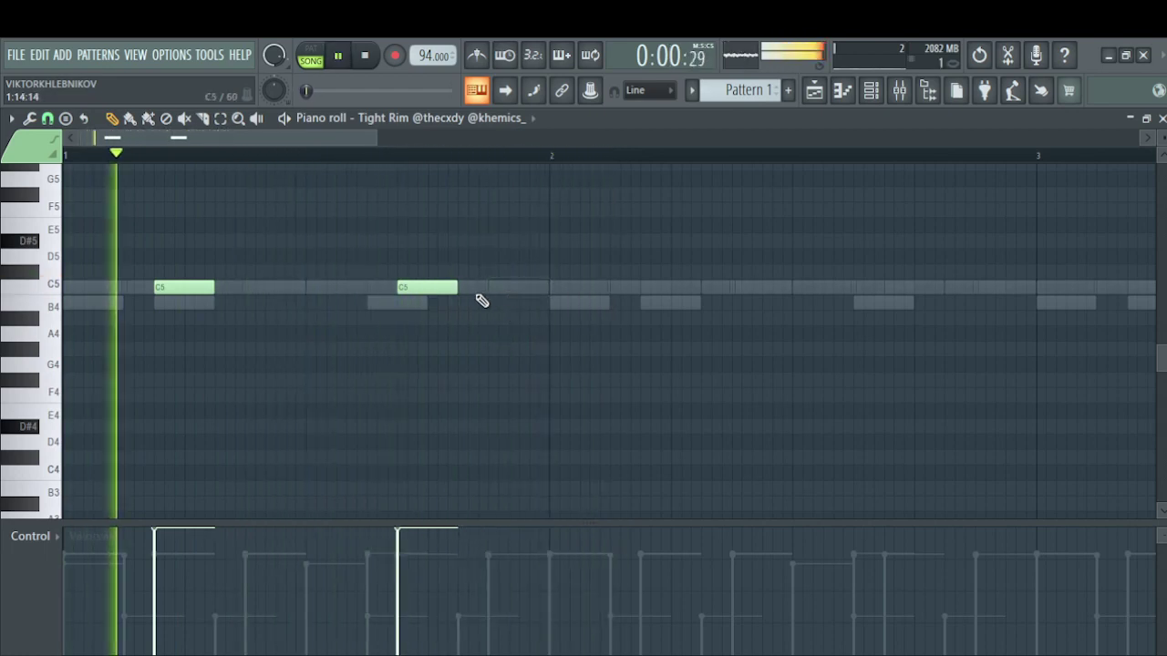
Place a two-step C5 rim note on step 15 of bar 1 and clear the stray notes around it
left_click_drag(460, 293, 500, 288)
key("space")
key("space")
left_click(509, 272)
right_click(497, 291)
right_click(480, 290)
Try short C#5 and D5 notes at the start of bar 2 and remove them
left_click(565, 271)
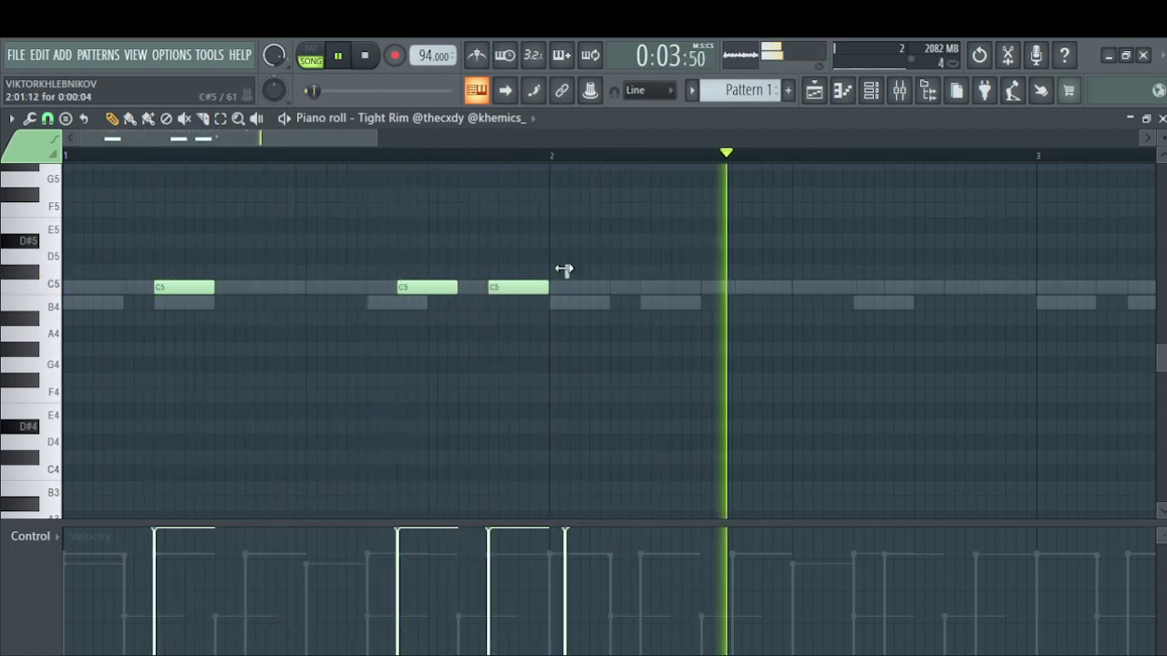
left_click(586, 259)
right_click(565, 270)
right_click(587, 259)
Duplicate the three rim notes from bar 1 into bar 2, and the notes of both bars into bars 3 and 4
left_click_drag(621, 249, 66, 389)
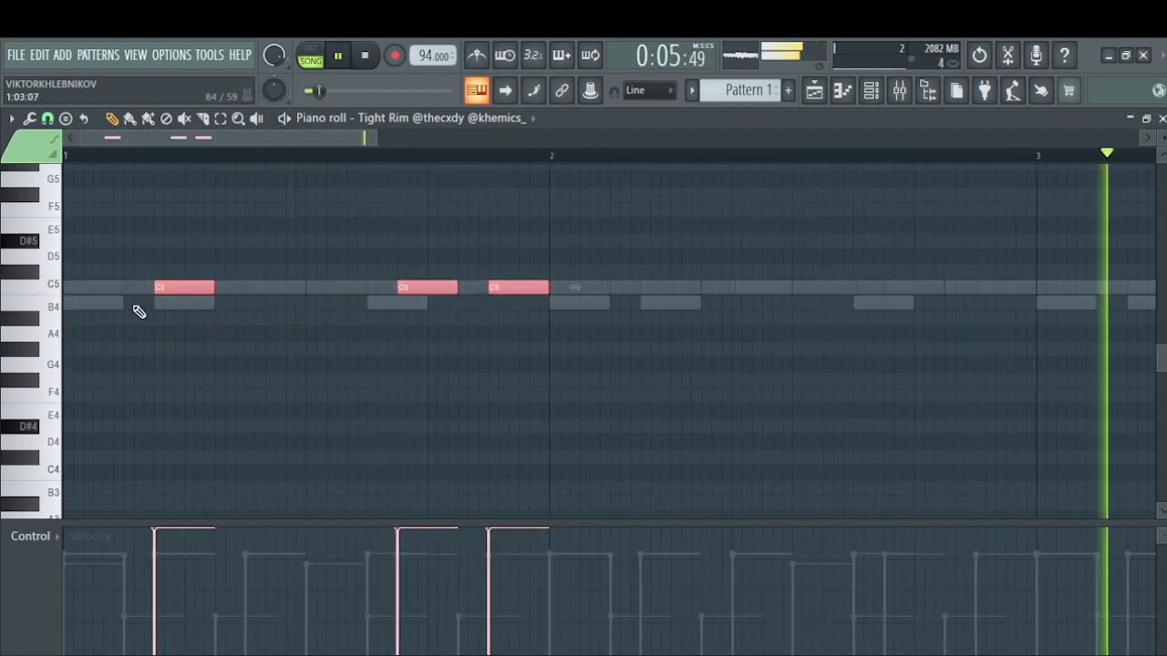
left_click_drag(174, 288, 661, 300)
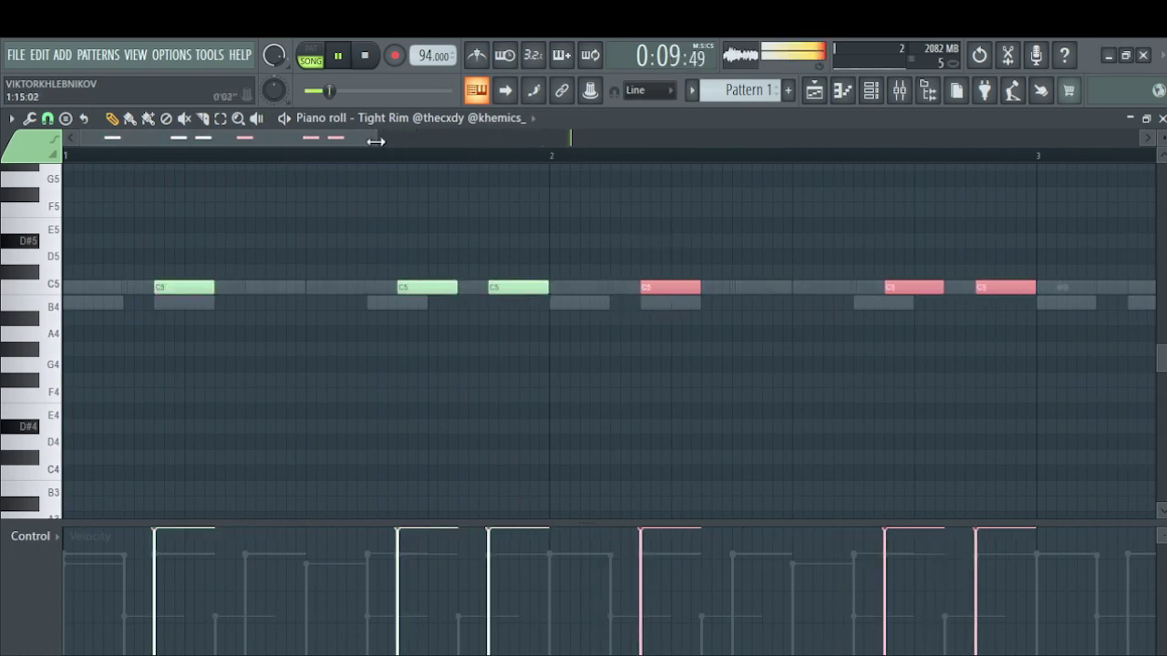
left_click_drag(375, 141, 603, 141)
left_click_drag(686, 235, 25, 410)
left_click_drag(117, 294, 671, 324)
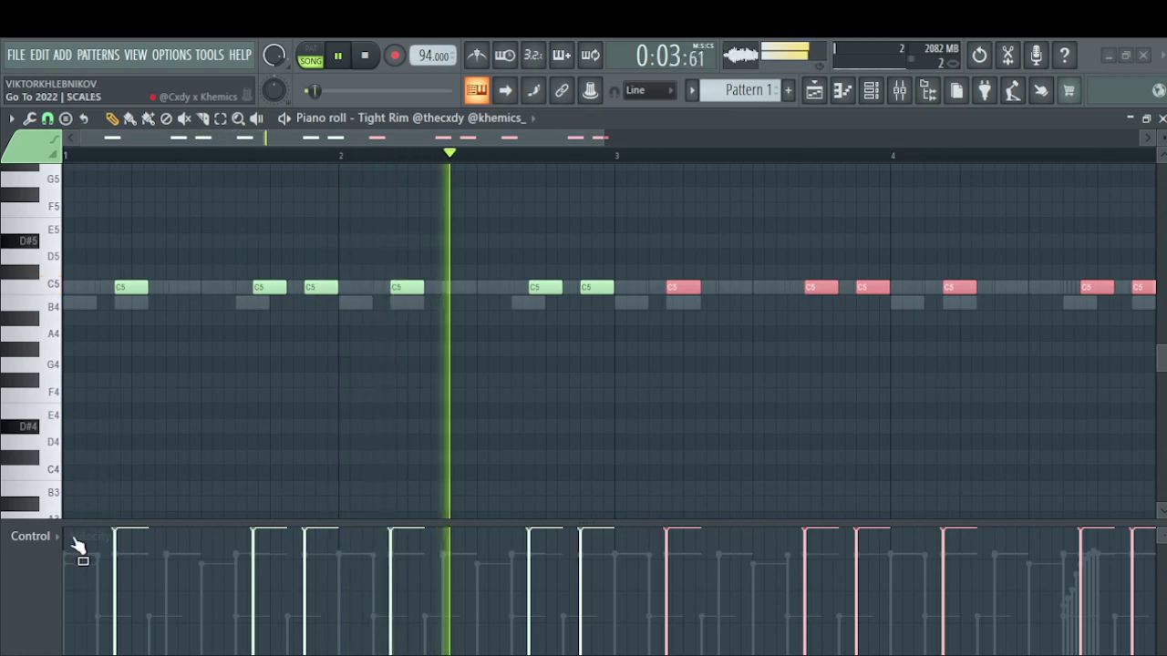
Replace the Tight Rim sample with Awakening Snare and adjust that channel's volume during playback
key("space")
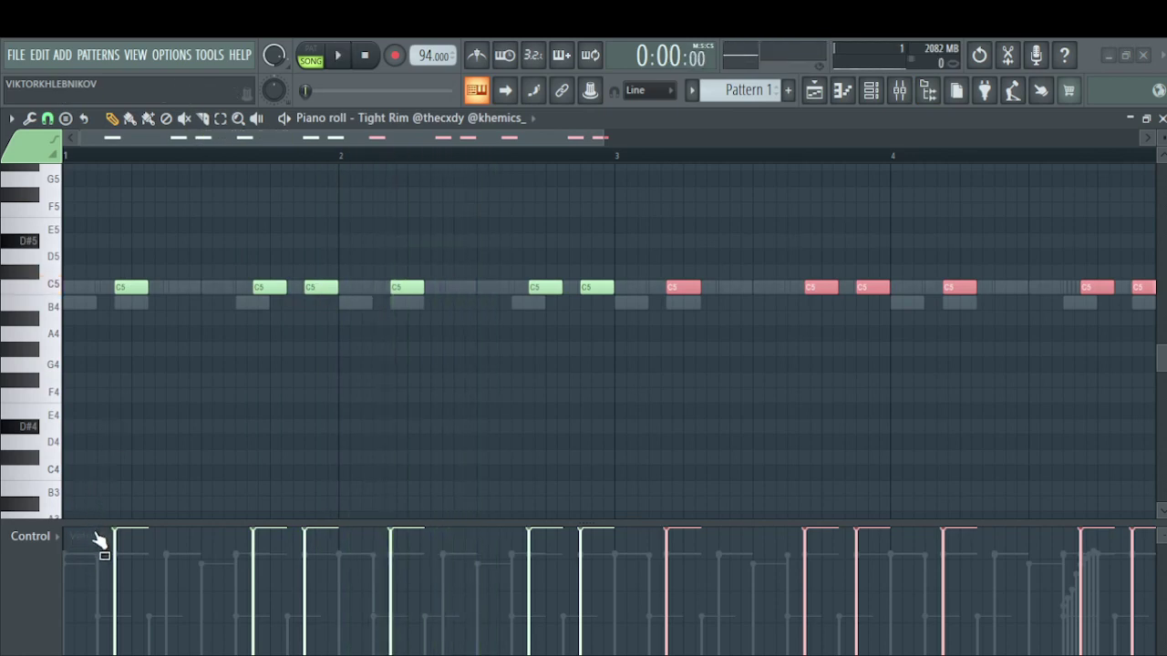
left_click(872, 91)
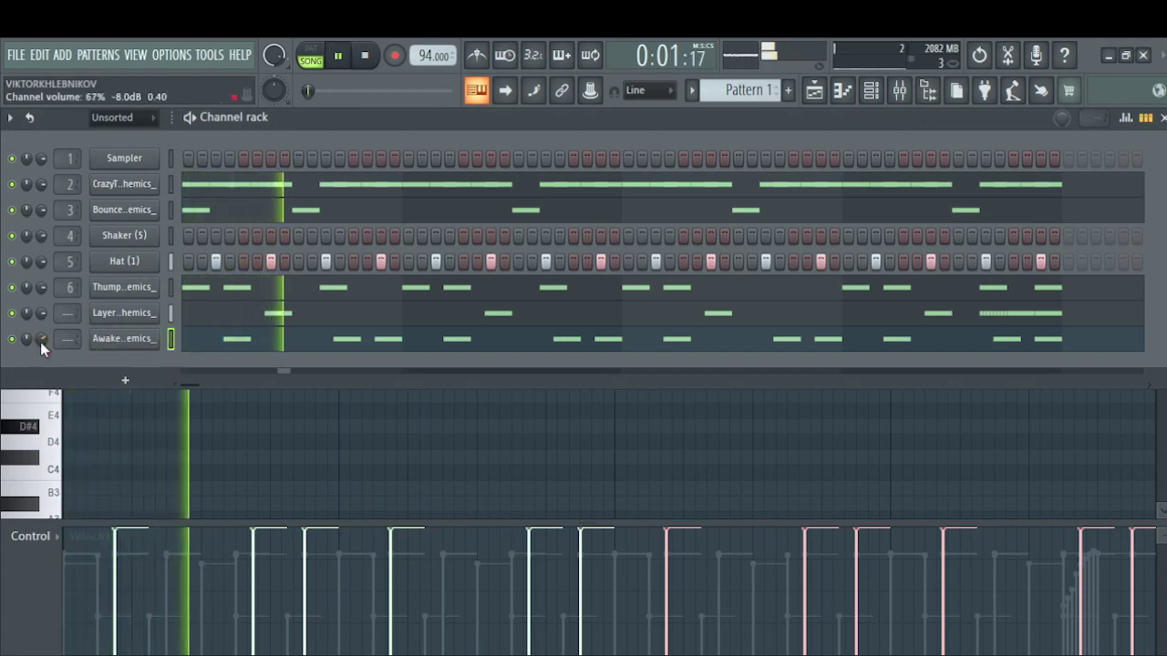
left_click_drag(41, 338, 41, 354)
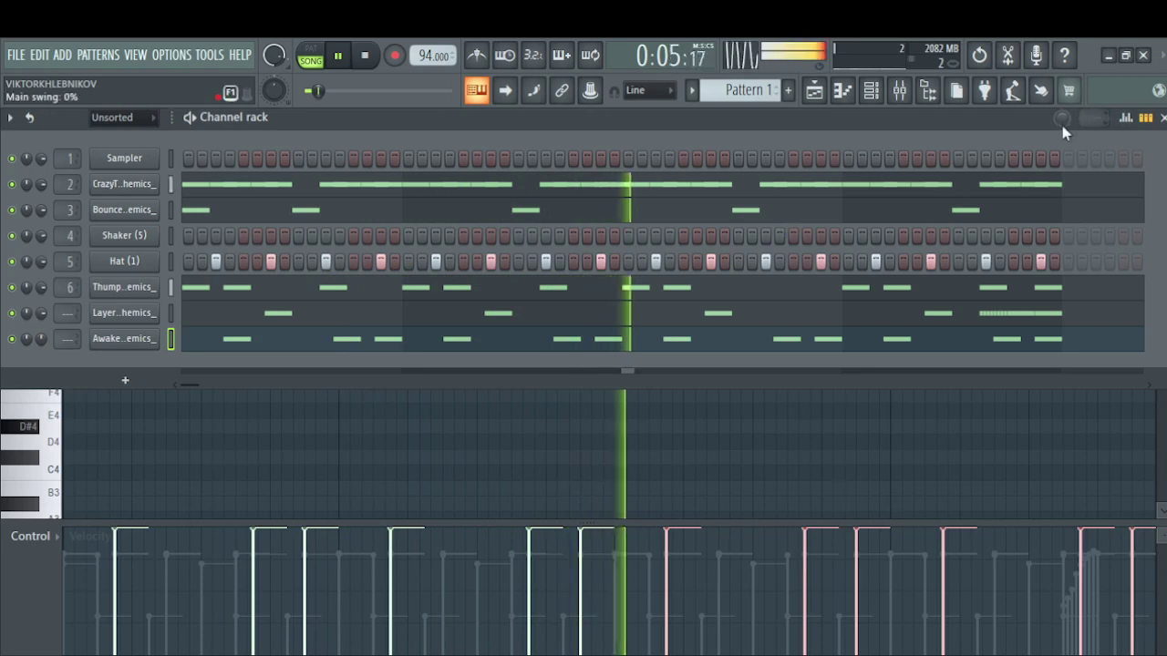
left_click_drag(41, 339, 41, 342)
Split Pattern 1 by channel in the playlist so each drum sound has its own pattern
left_click(814, 89)
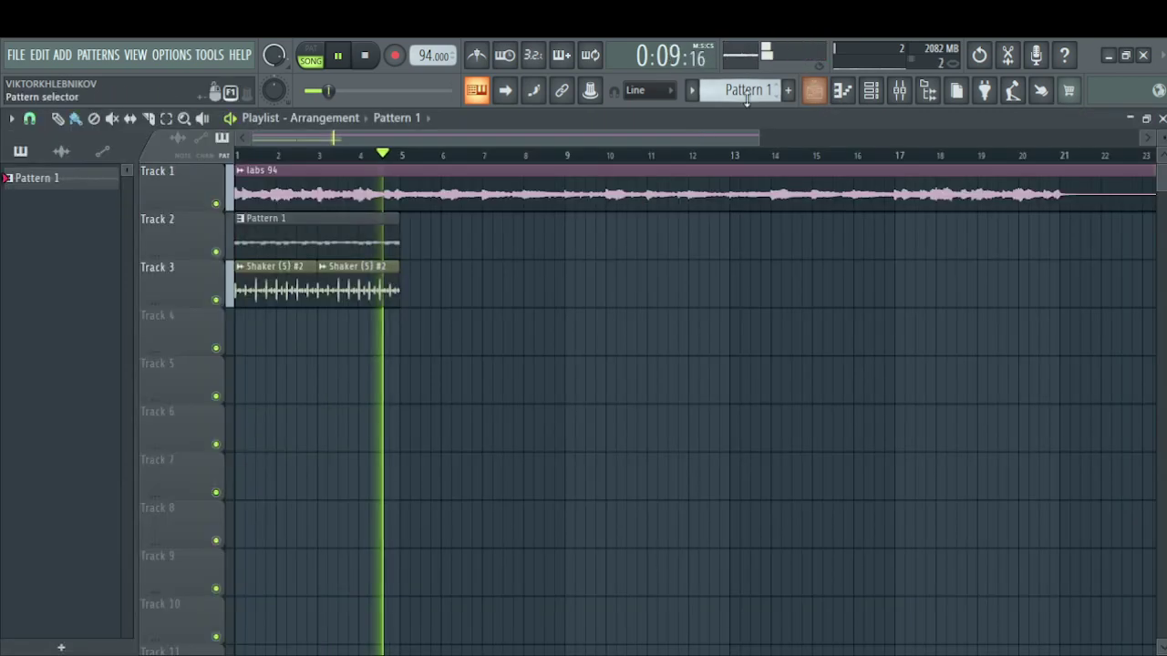
right_click(749, 95)
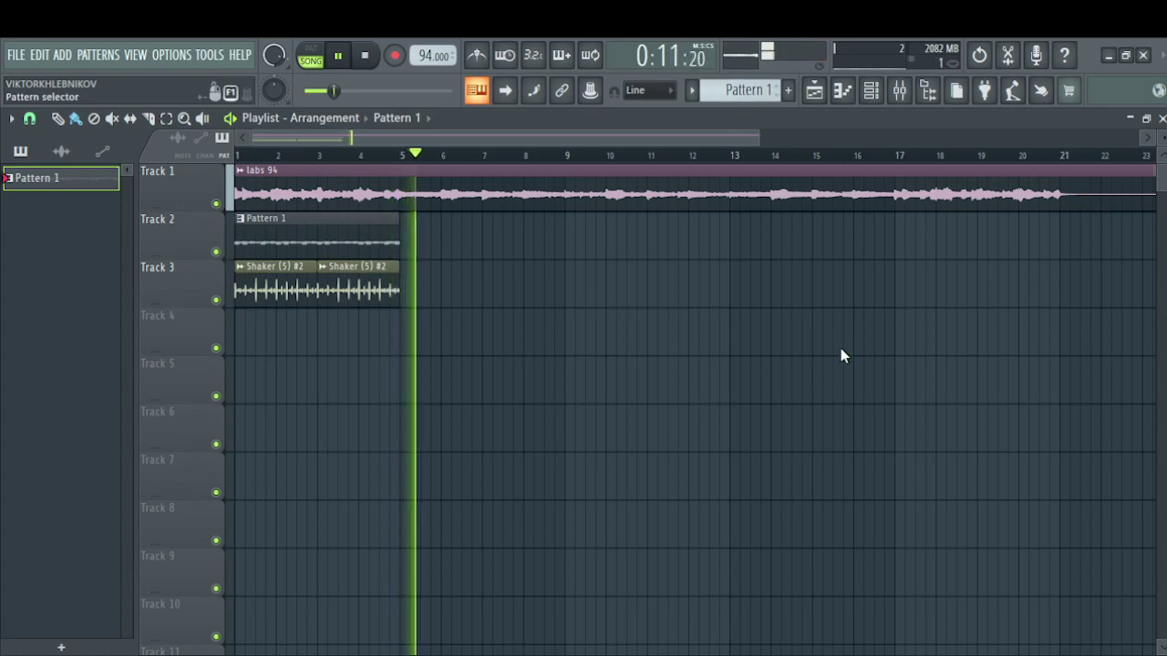
left_click(841, 353)
Arrange the Hat, Bounce Perc, CrazyTrain Rim, Layer Clap and Thumpy Kick clips on tracks 4 to 8, and select all clips on tracks 2 to 8
left_click_drag(281, 234, 281, 339)
left_click_drag(299, 255, 298, 539)
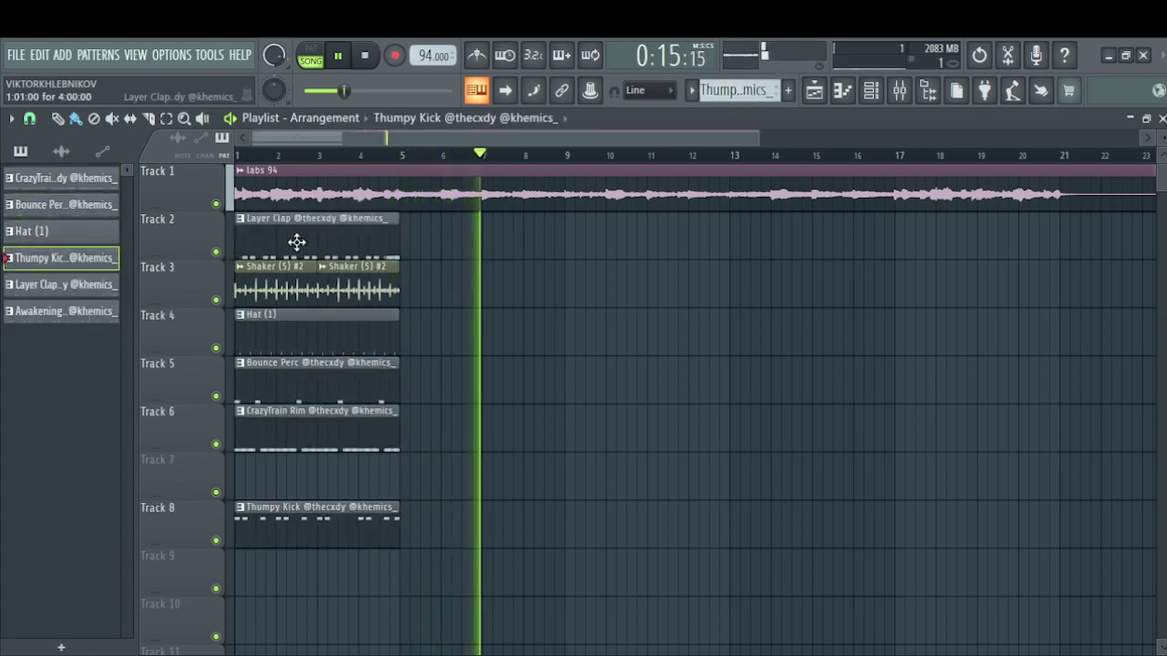
left_click_drag(297, 243, 289, 485)
mouse_move(281, 241)
left_mouse_down()
mouse_move(404, 240)
mouse_move(284, 244)
left_mouse_up()
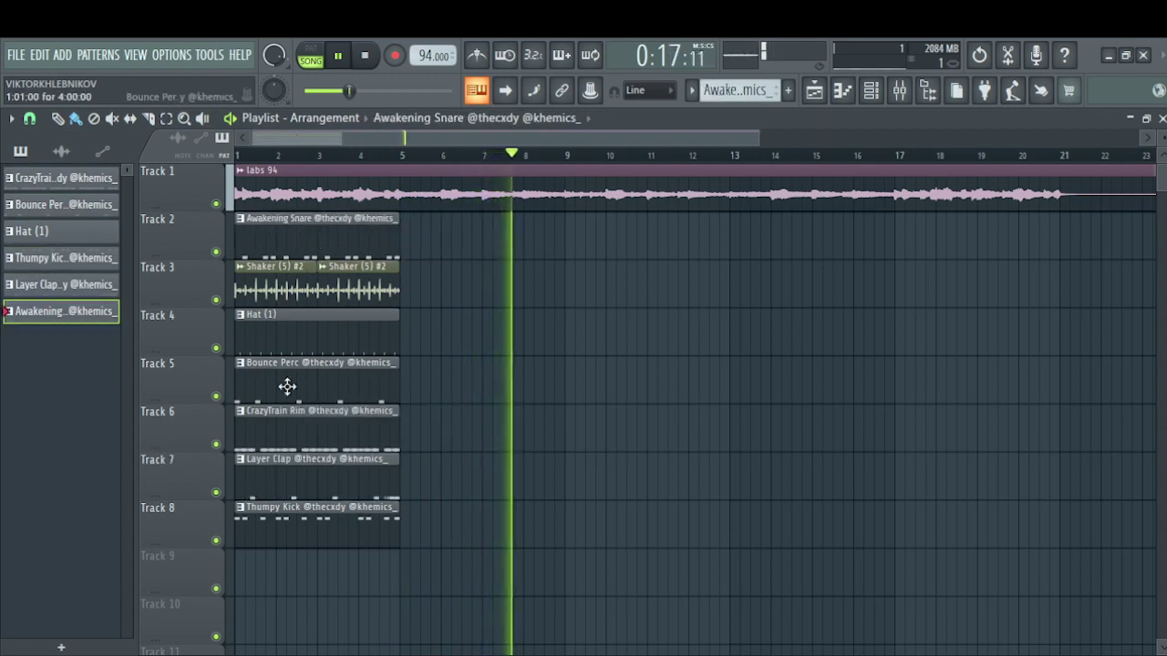
left_click_drag(422, 539, 212, 243)
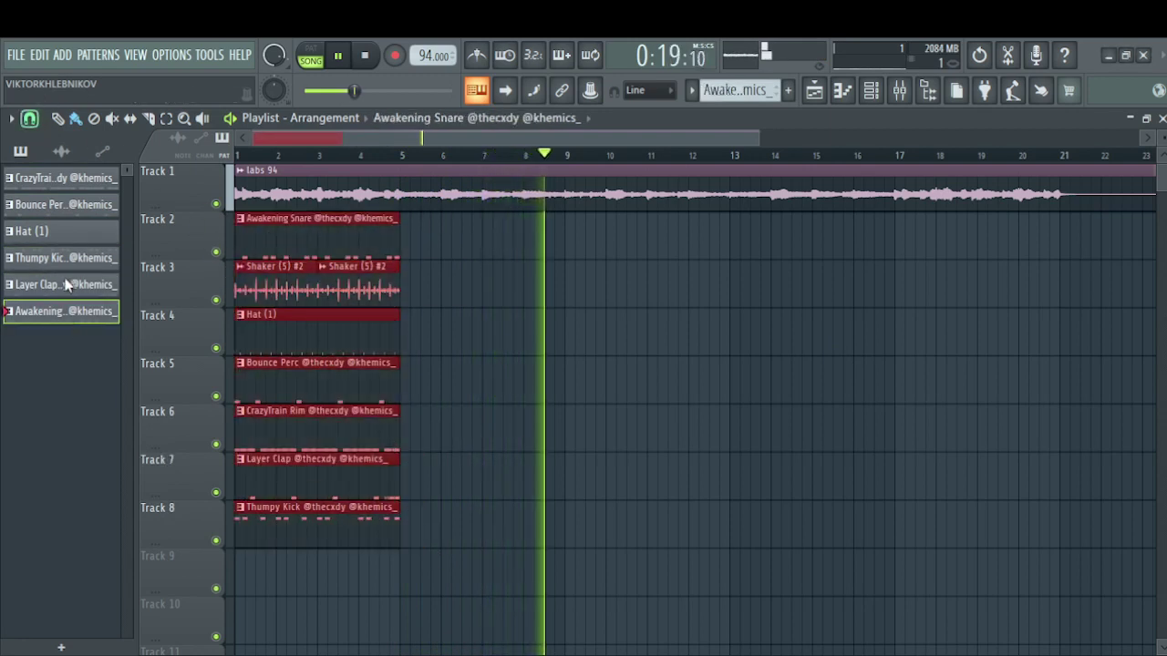
Move the drum clips on tracks 2 to 8 to bar 5, with Thumpy Kick and Awakening Snare shifted further to bar 13
left_click_drag(357, 349, 634, 331)
left_click_drag(577, 333, 517, 325)
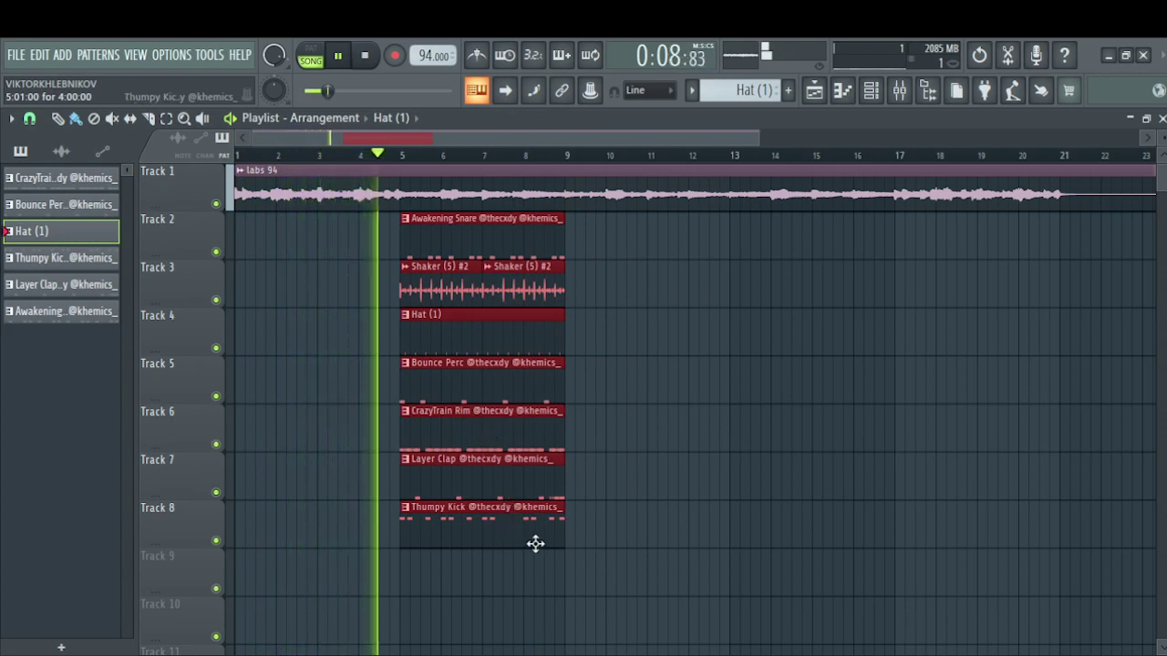
left_click_drag(534, 537, 797, 531)
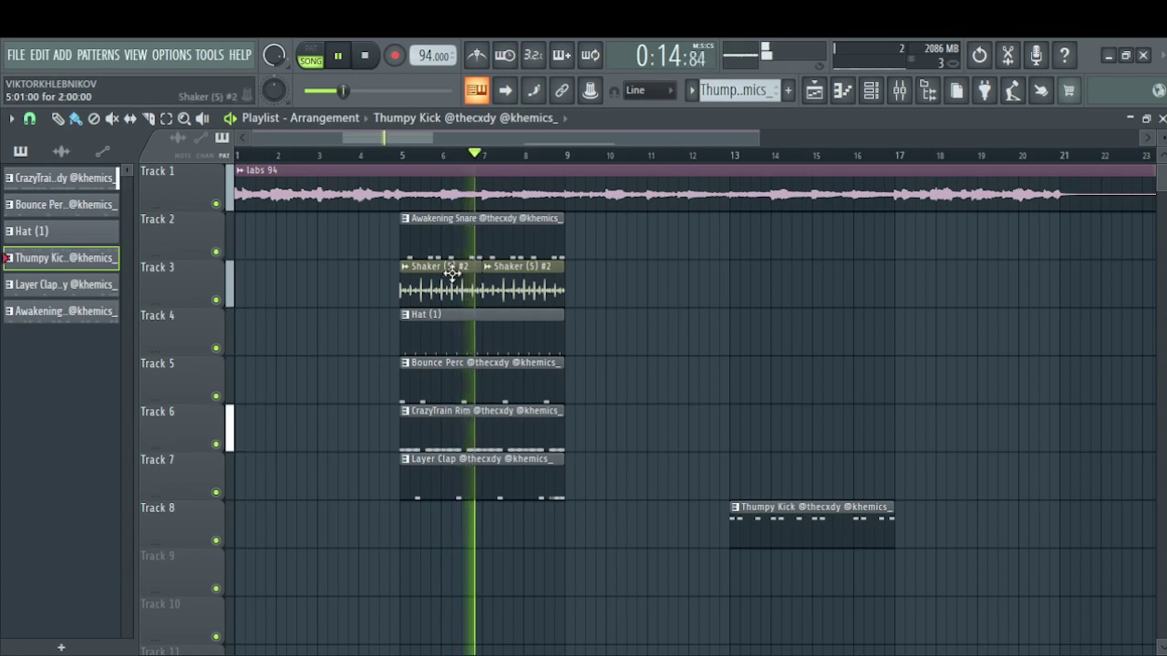
left_click_drag(472, 243, 802, 250)
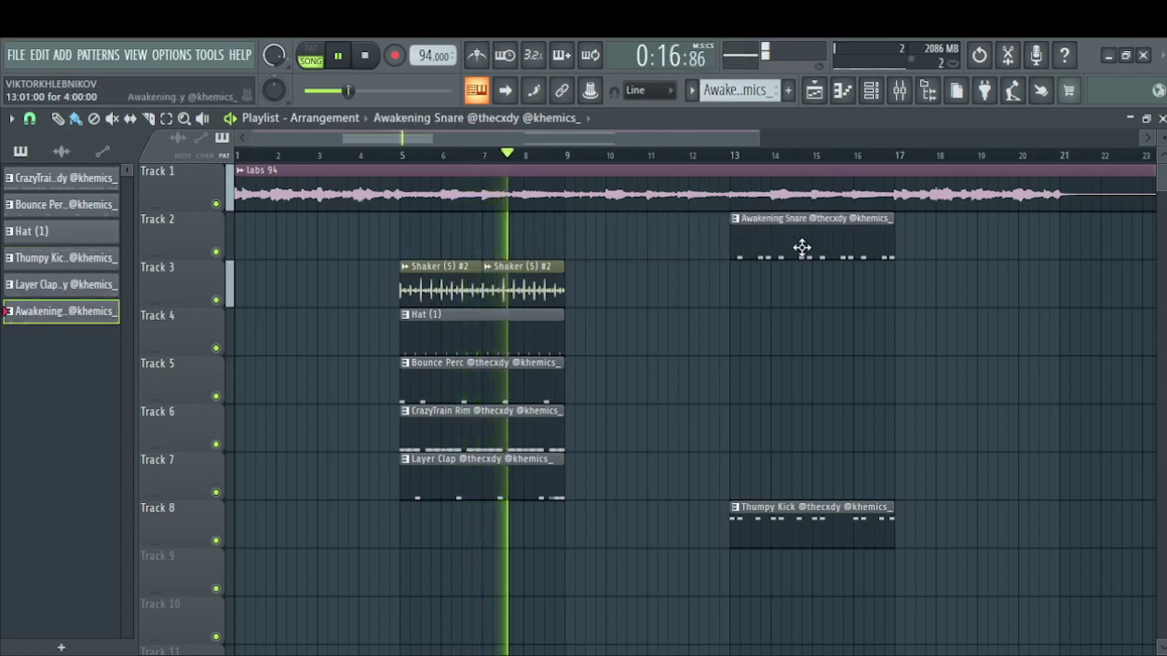
Repeat the bar 5 clips on tracks 3 to 7 at bars 9 and 13, with Thumpy Kick starting at bar 9 and repeated at bar 13
left_click_drag(562, 540, 435, 269)
key("ctrl+b")
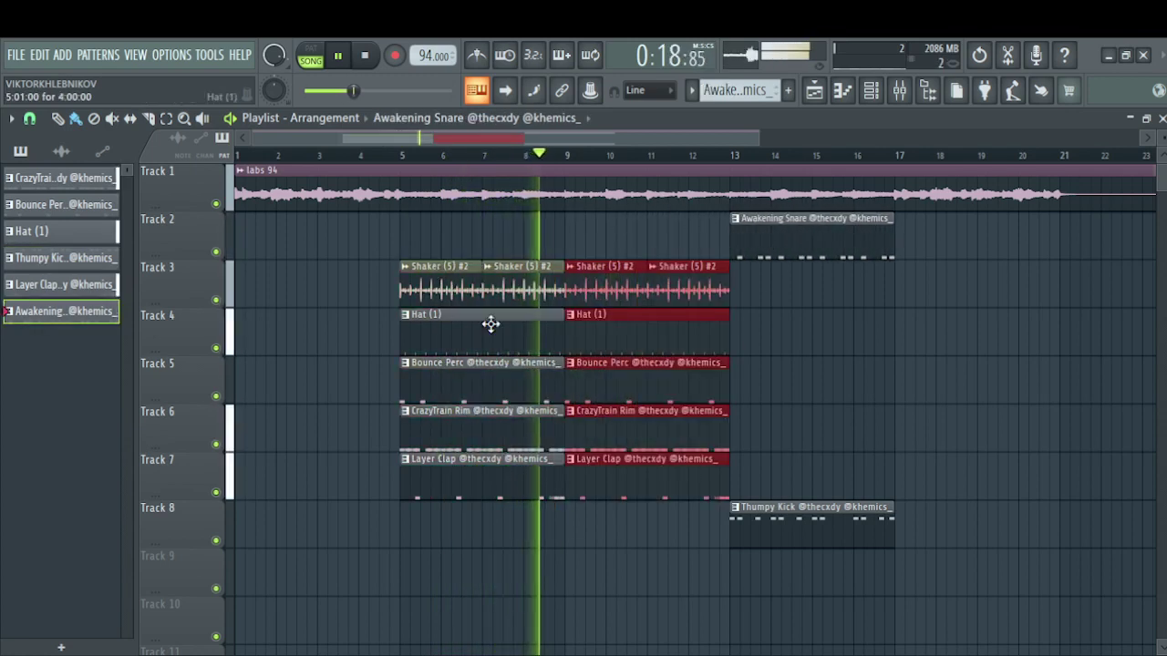
left_click(774, 533)
left_click_drag(773, 533, 625, 520)
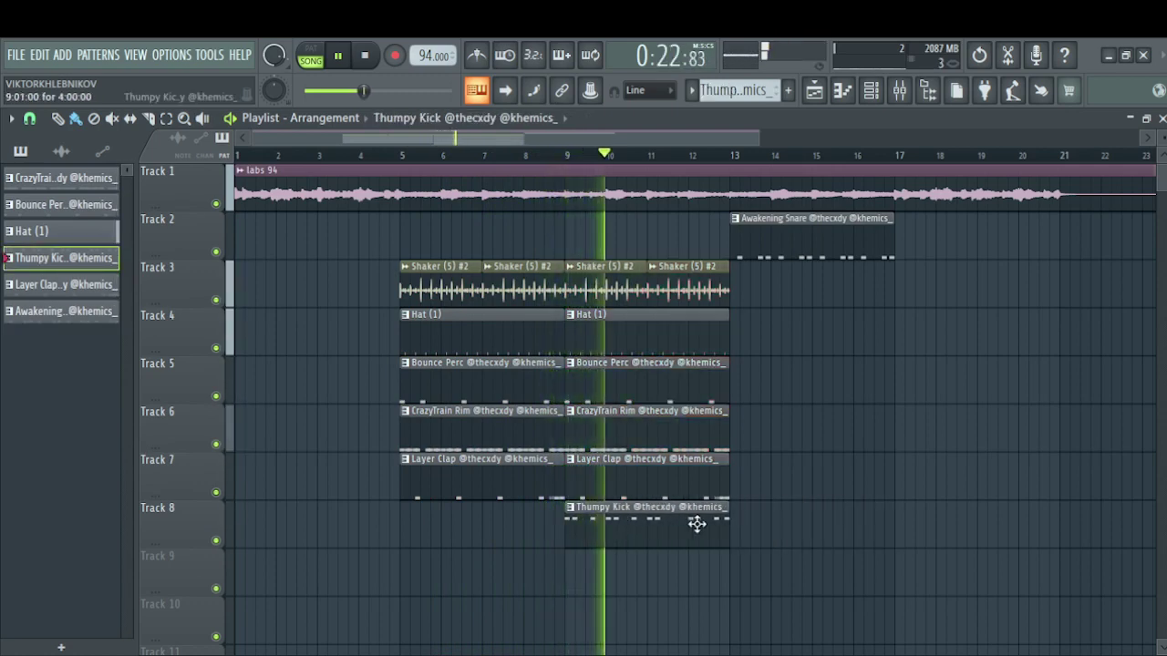
left_click_drag(711, 538, 588, 281)
key("ctrl+b")
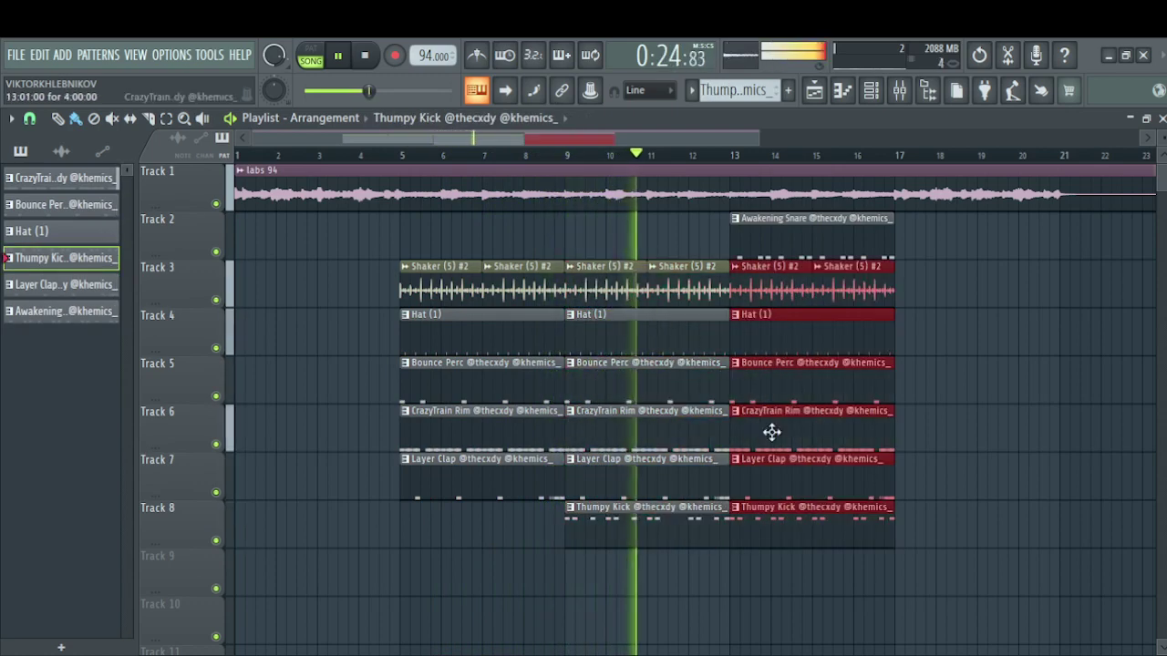
Replace the bar 13 kick clip with a second Thumpy Kick pattern that hits on every fourth step
left_click(801, 562, "ctrl")
key("F6")
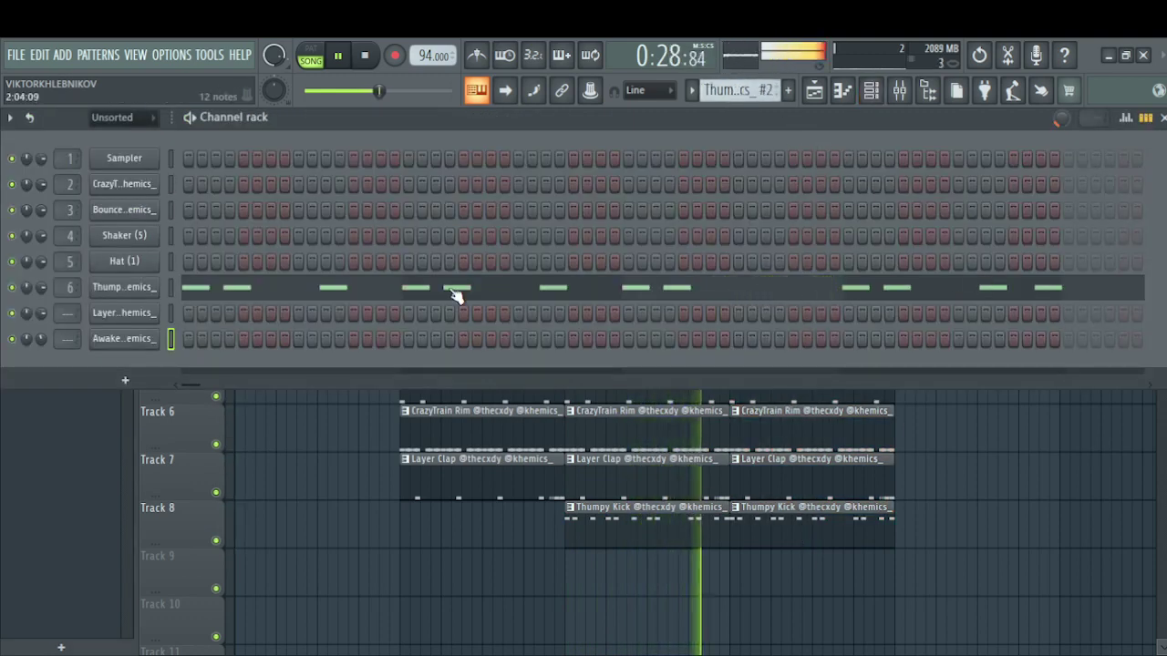
left_click(377, 364)
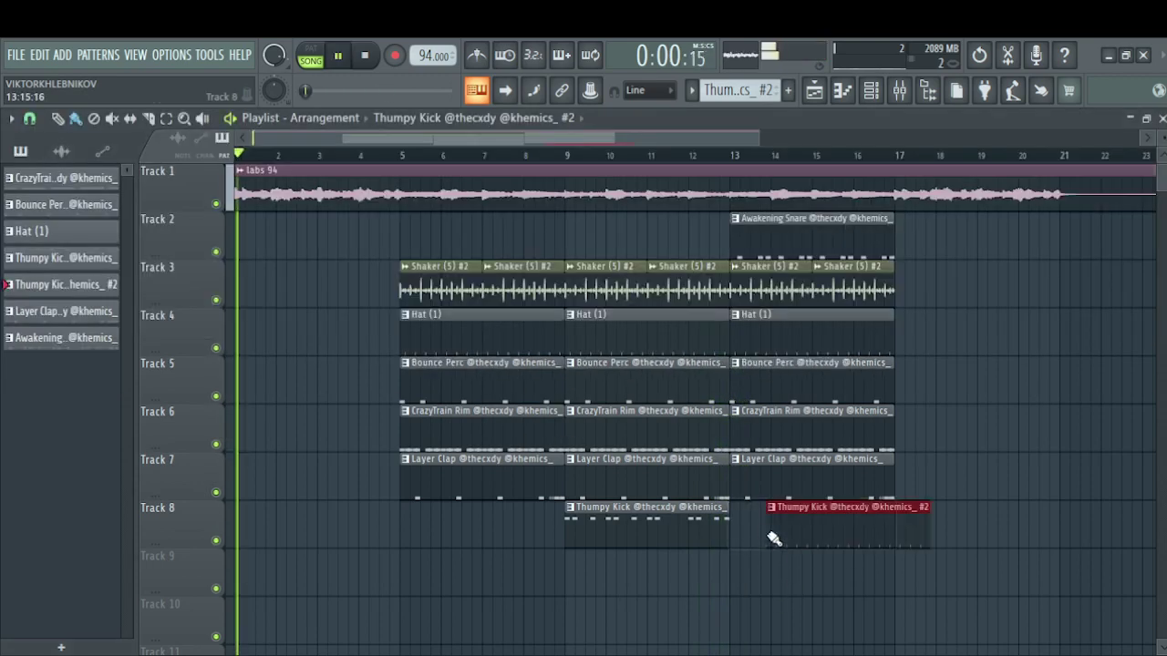
mouse_move(774, 539)
left_mouse_down()
mouse_move(742, 529)
mouse_move(782, 529)
left_mouse_up()
left_click(694, 156)
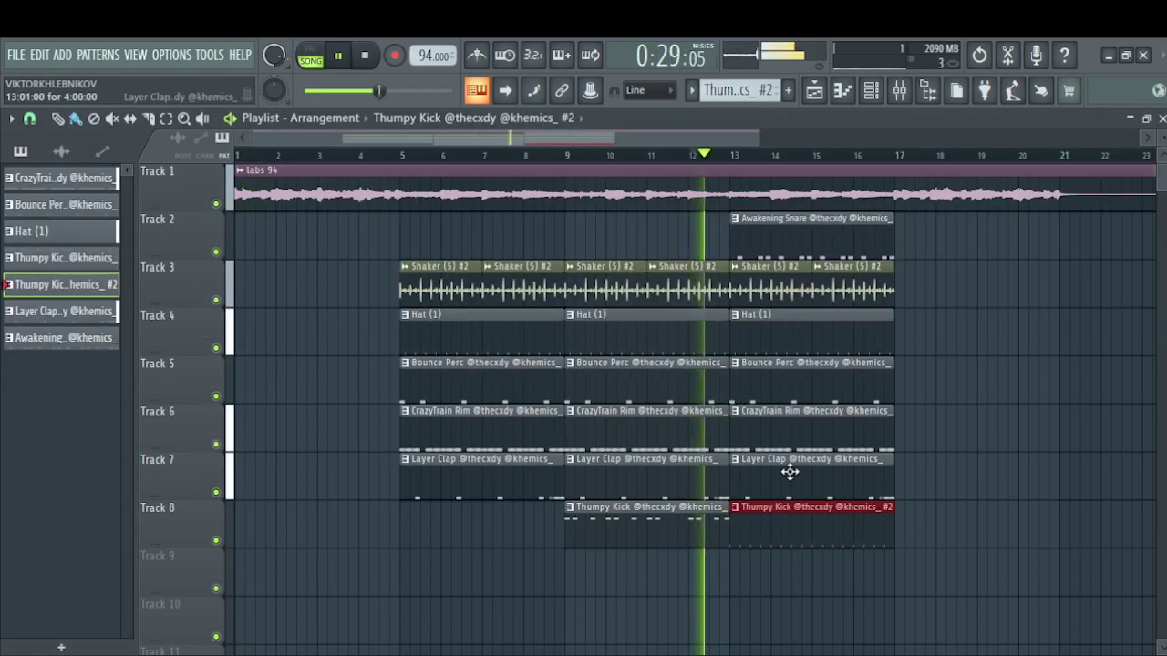
Duplicate all bar 13 drum clips on tracks 2 to 8 at bar 17
left_click_drag(868, 542, 744, 240)
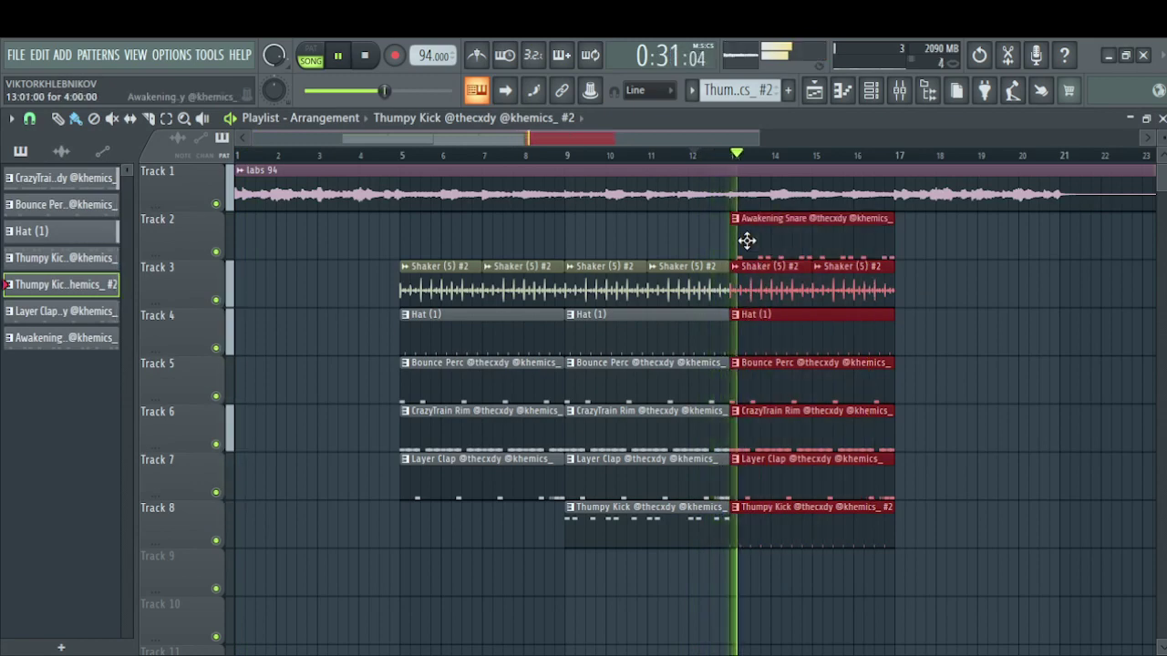
key("ctrl+b")
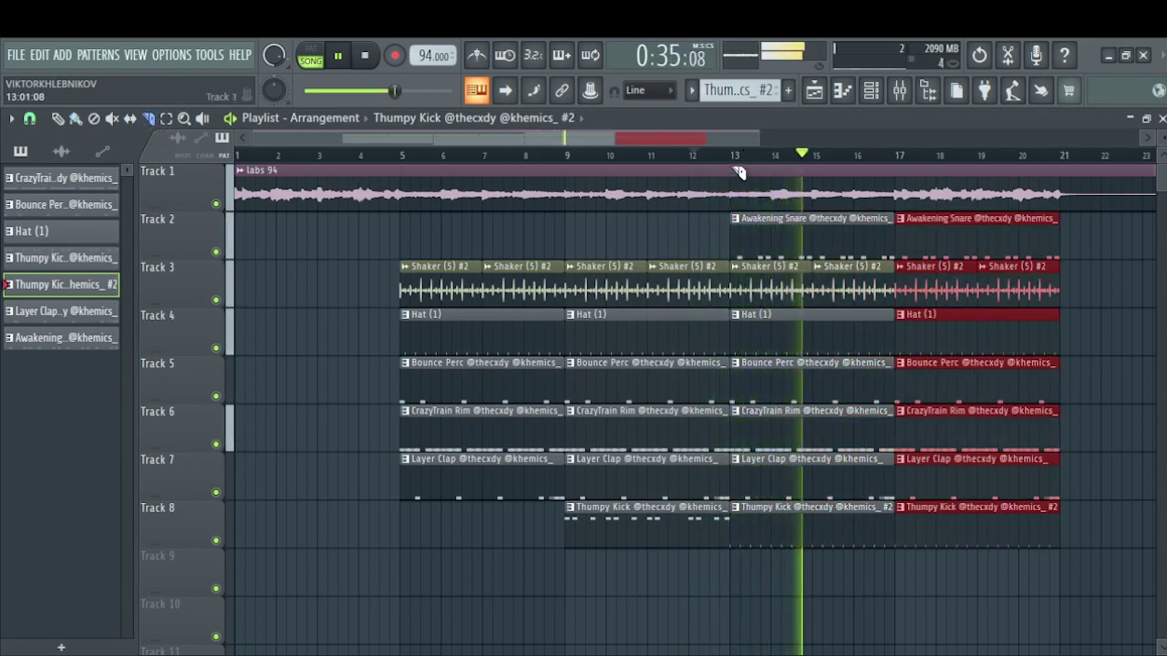
Slice the labs 94 melody at bar 13 and fill bars 13 to 16 with its section from bar 17, trimming the excess
left_click_drag(735, 220, 737, 223)
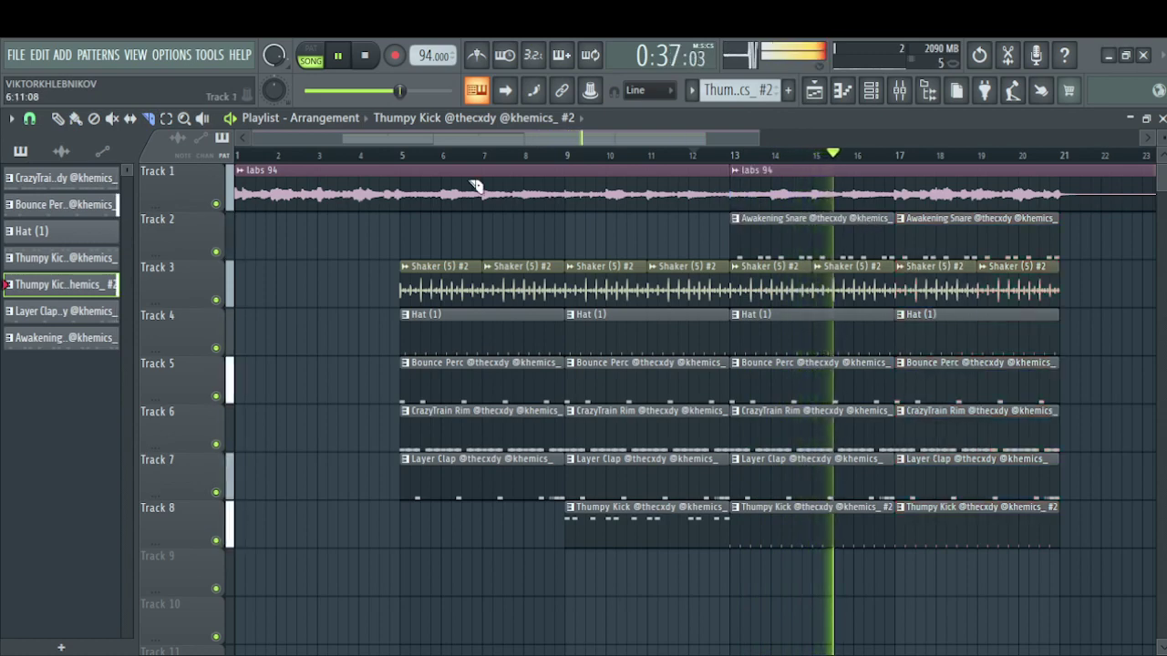
left_click(904, 164)
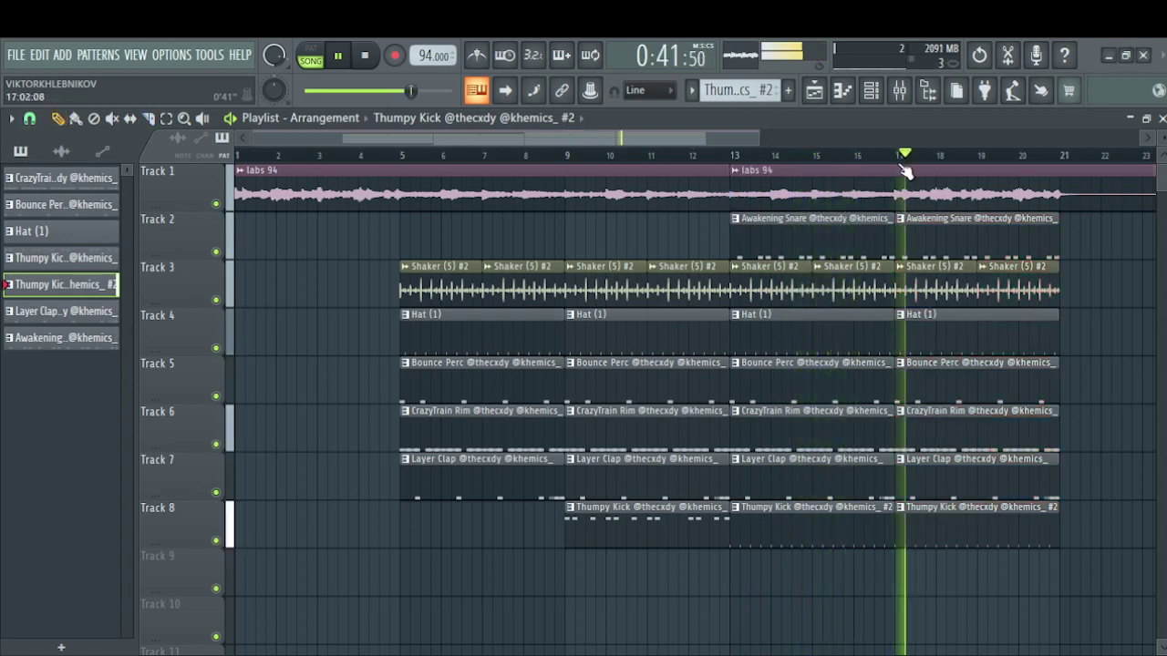
mouse_move(732, 184)
left_mouse_down()
mouse_move(758, 182)
mouse_move(734, 187)
left_mouse_up()
left_click(809, 188)
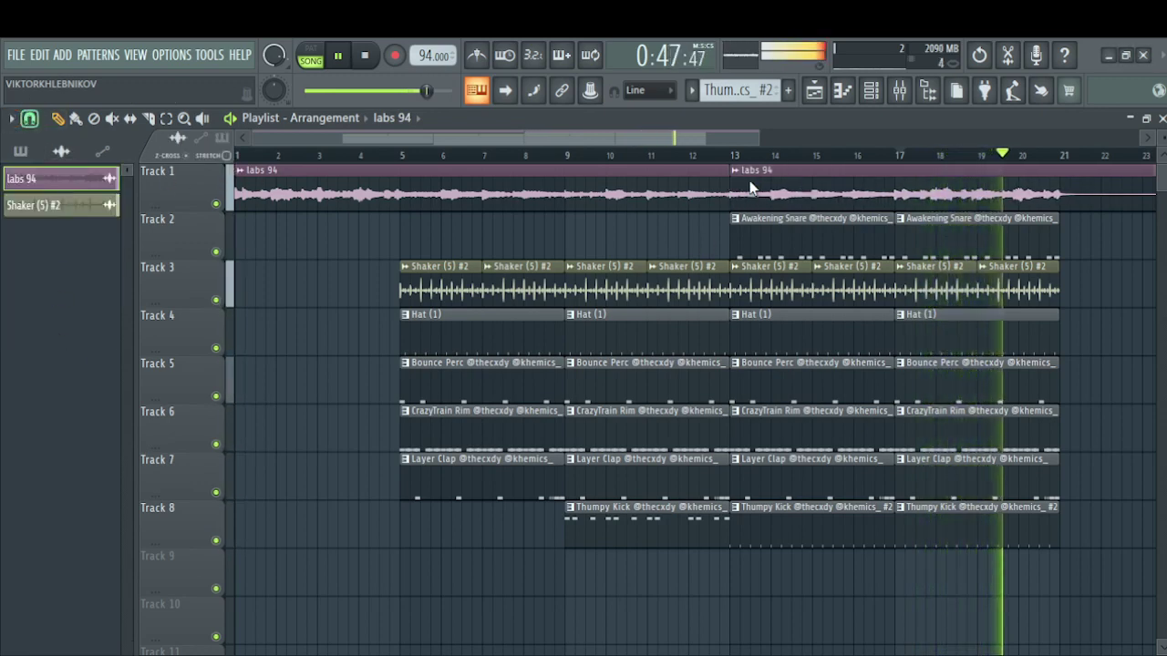
mouse_move(733, 182)
left_mouse_down()
mouse_move(928, 172)
mouse_move(736, 183)
left_mouse_up()
key("space")
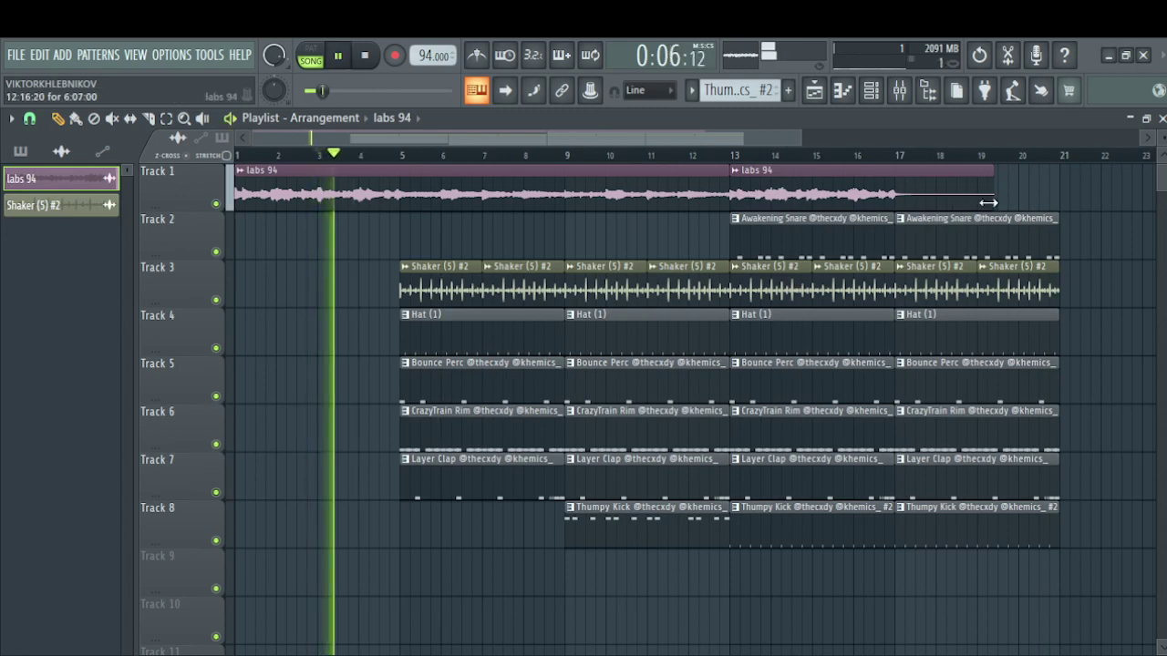
left_click_drag(994, 202, 897, 205)
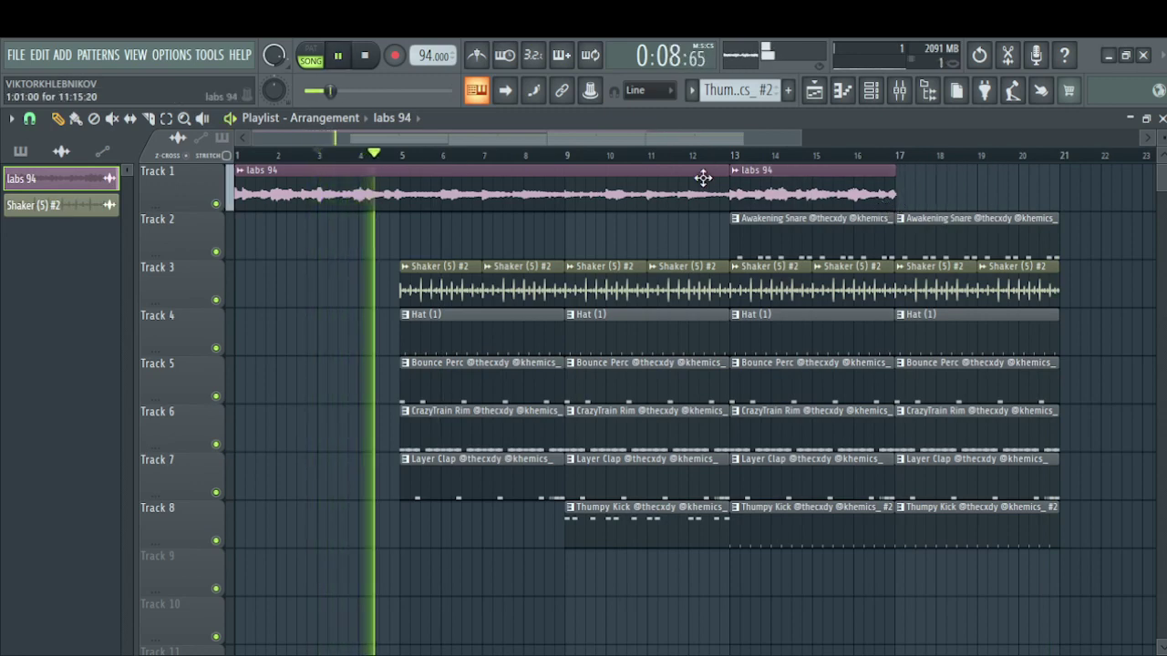
Align the second labs 94 clip exactly to start at bar 13 and trim its end precisely to bar 17
left_click_drag(252, 142, 557, 144)
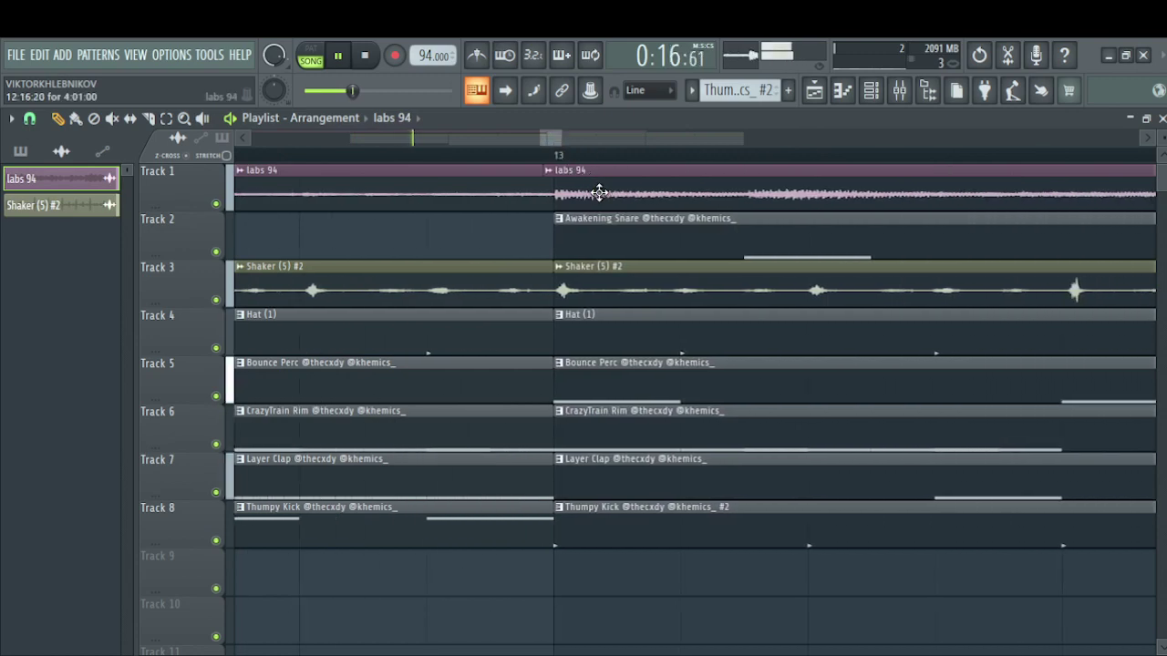
left_click_drag(598, 192, 675, 191)
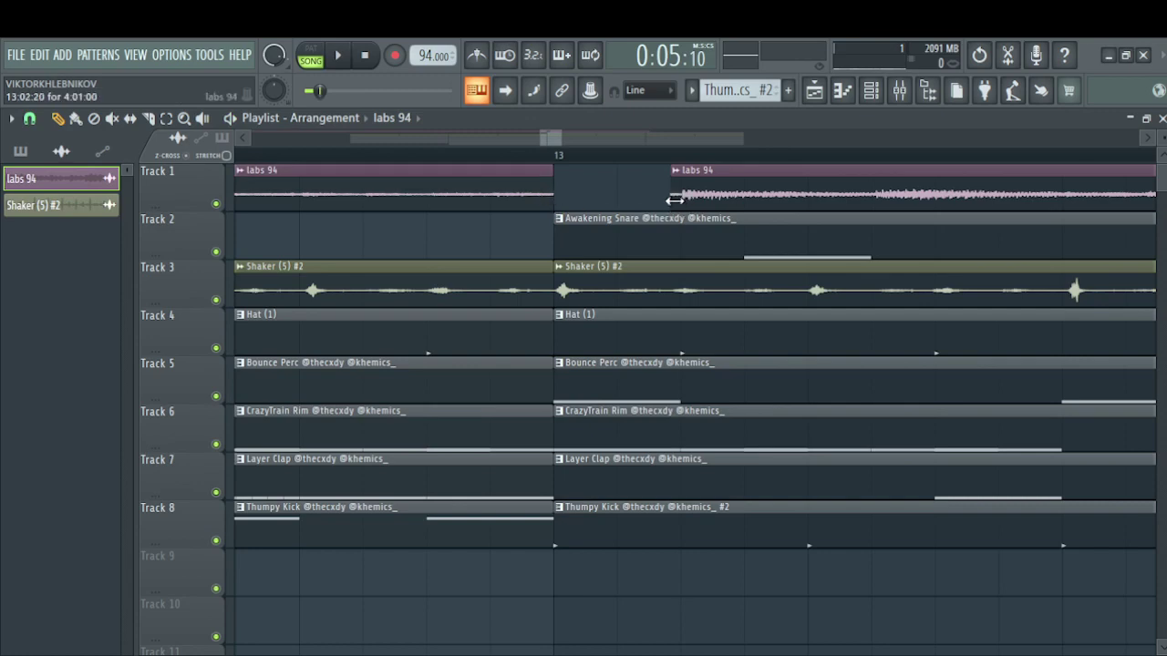
left_click_drag(718, 195, 586, 189)
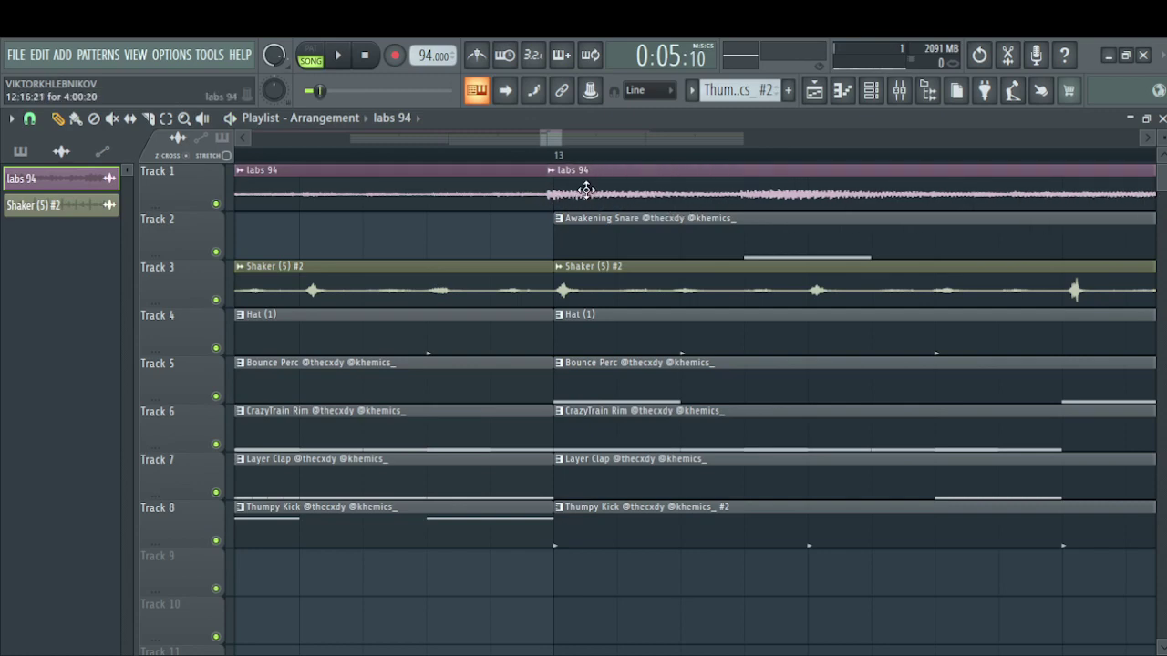
mouse_move(562, 139)
left_mouse_down()
mouse_move(543, 164)
mouse_move(547, 149)
left_mouse_up()
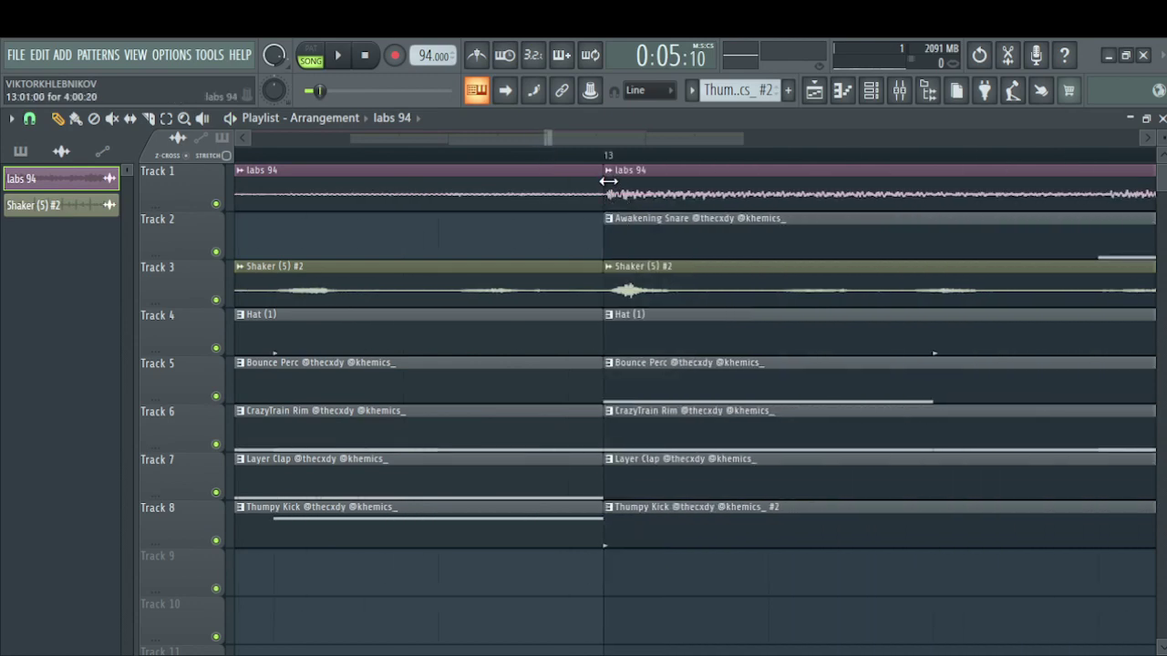
left_click_drag(608, 181, 609, 179)
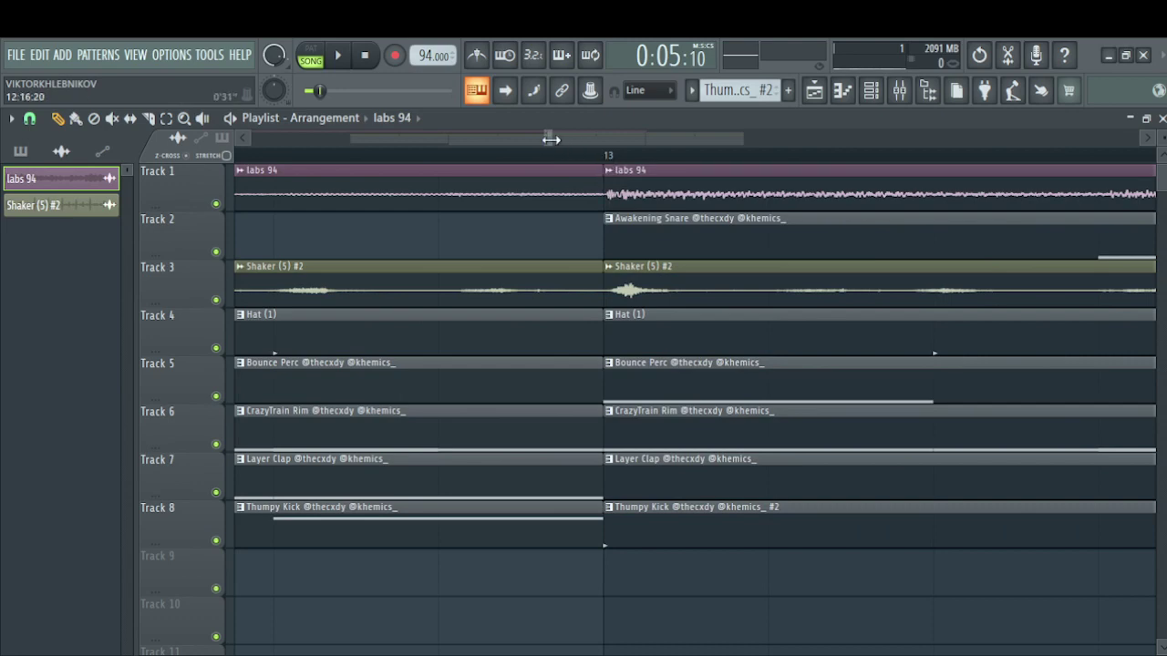
left_click_drag(550, 146, 644, 138)
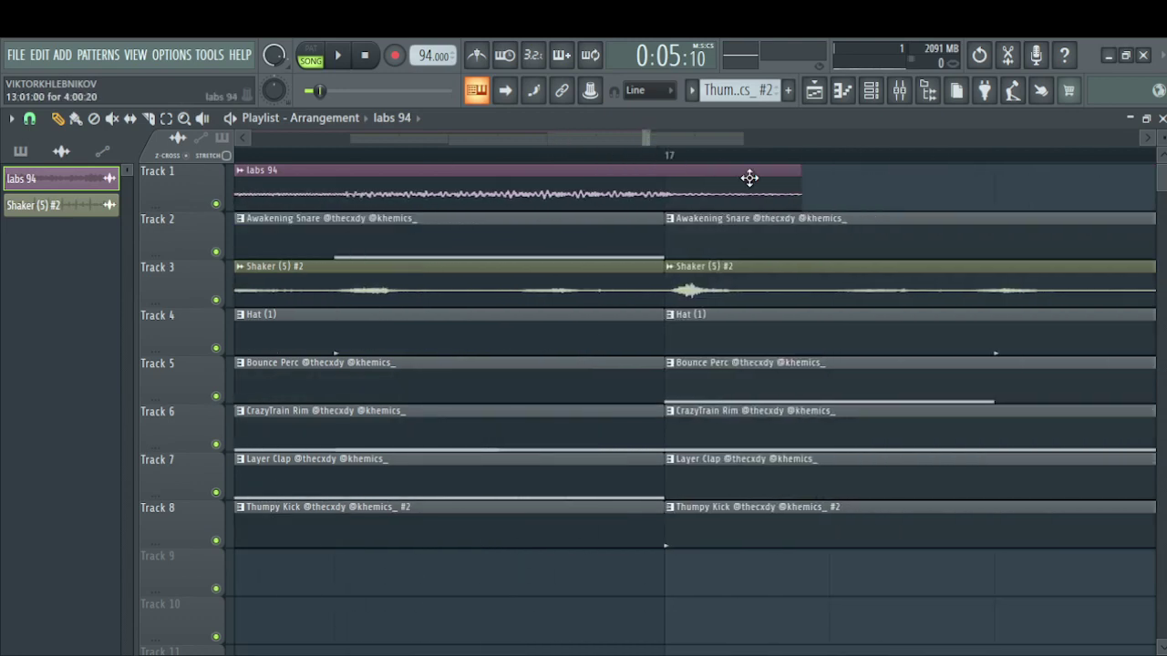
left_click_drag(792, 202, 736, 207)
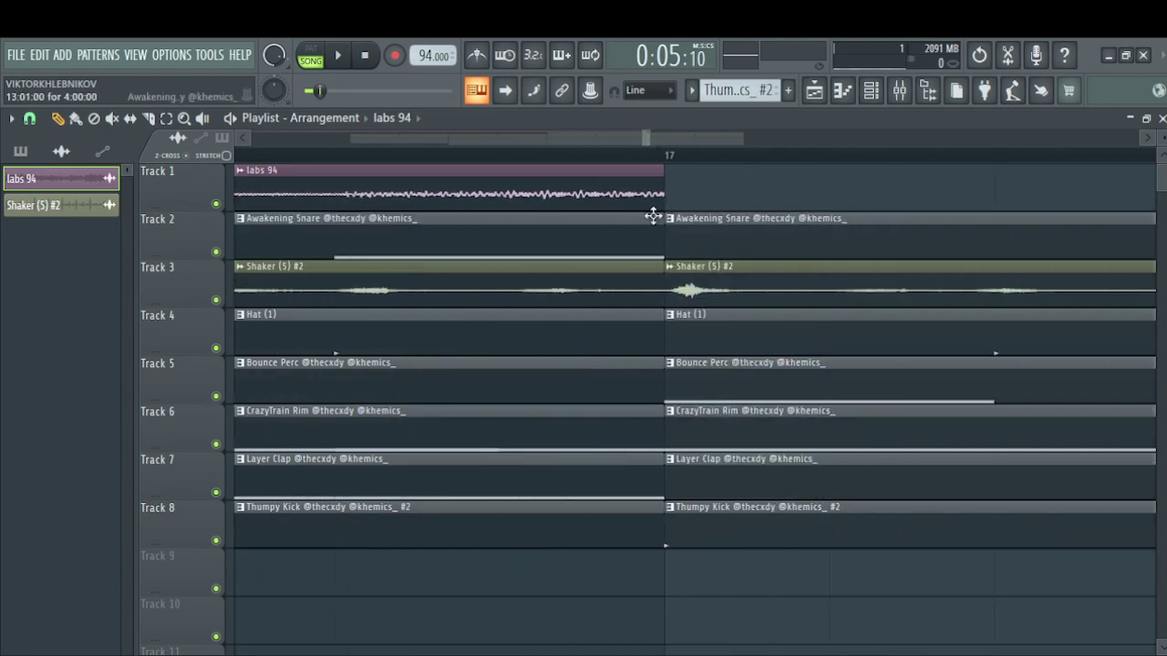
Duplicate the bar 13 labs 94 clip at bar 17 and place the Transition [Wet] sample on track 9 just before bar 13
left_click_drag(641, 137, 251, 137)
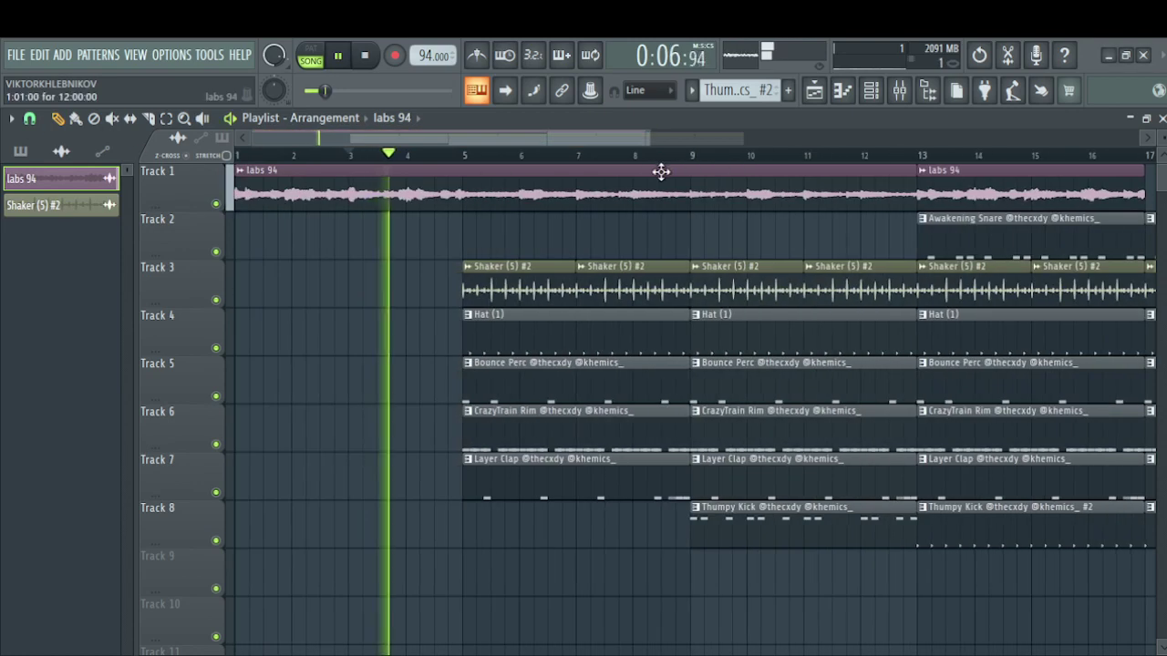
left_click_drag(646, 137, 884, 170)
left_click(775, 204, "ctrl")
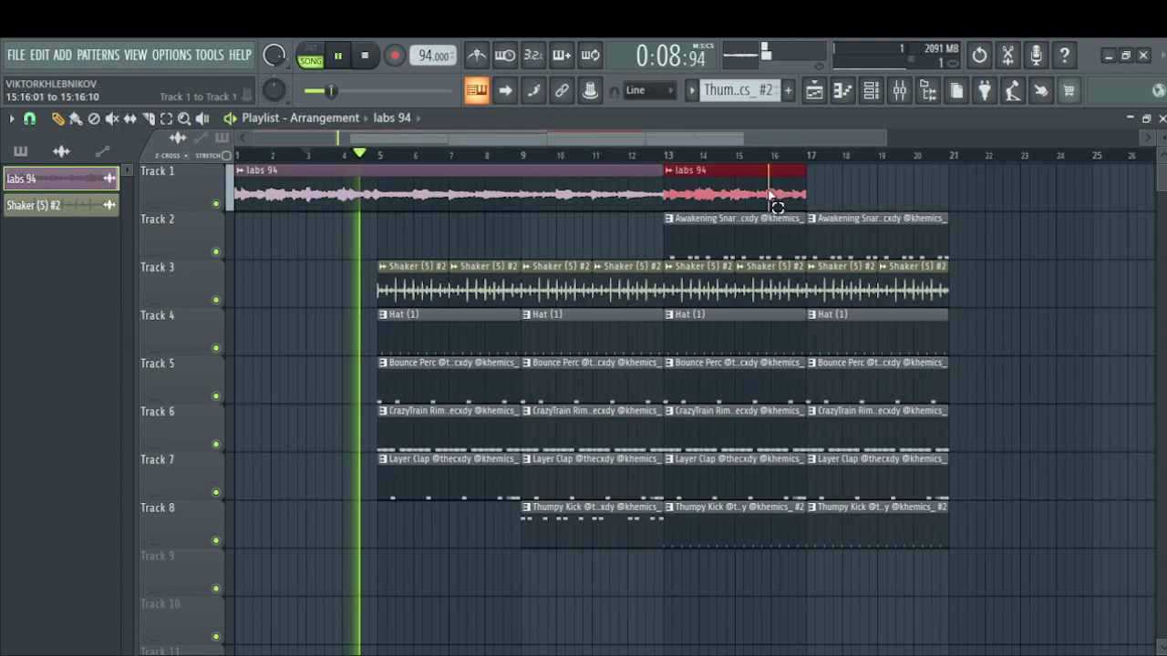
key("ctrl+b")
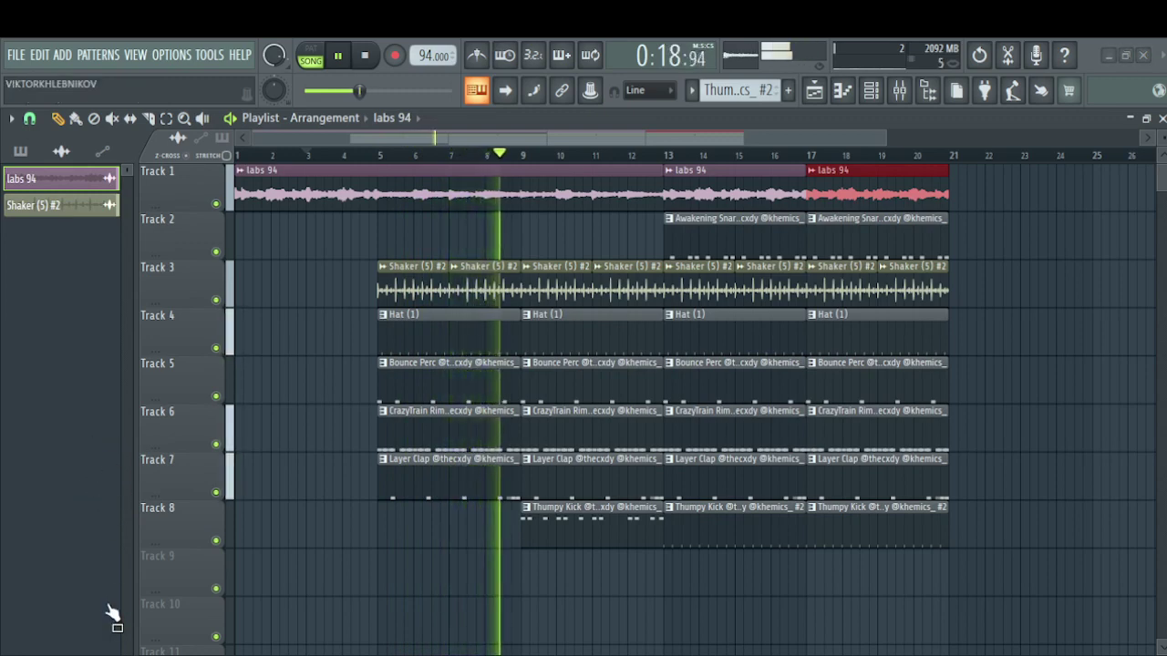
left_click_drag(207, 629, 713, 580)
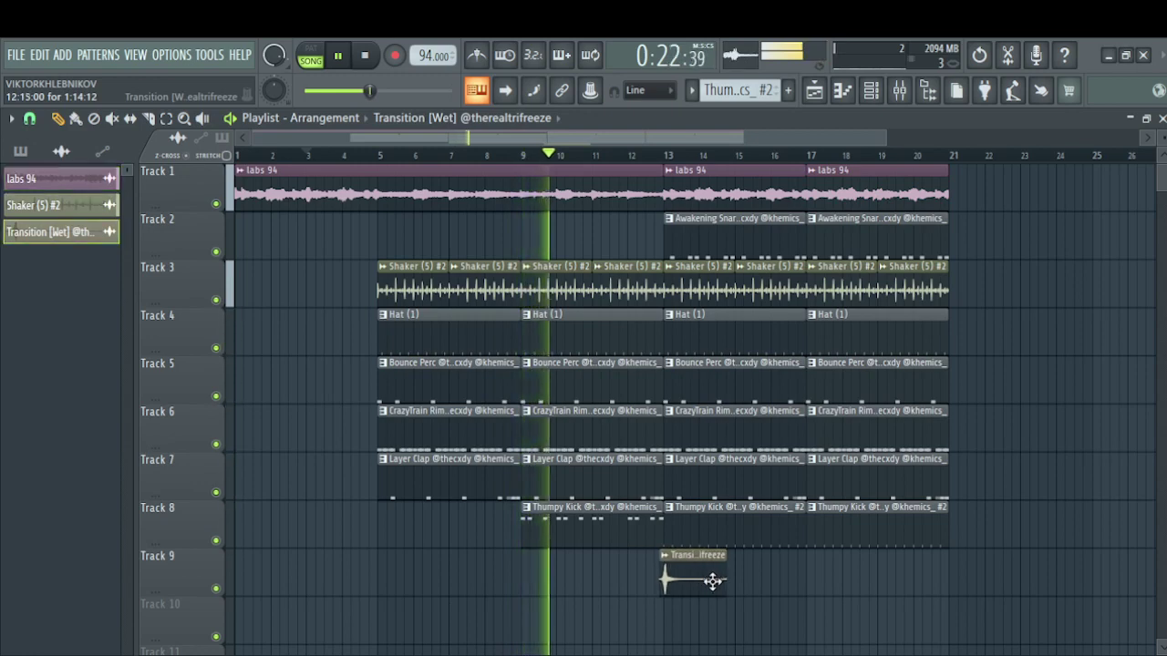
Add Fruity soft clipper and Fruity parametric EQ to the Master channel, boosting EQ band 6 to about 4.8 dB and raising band 7
left_click(899, 90)
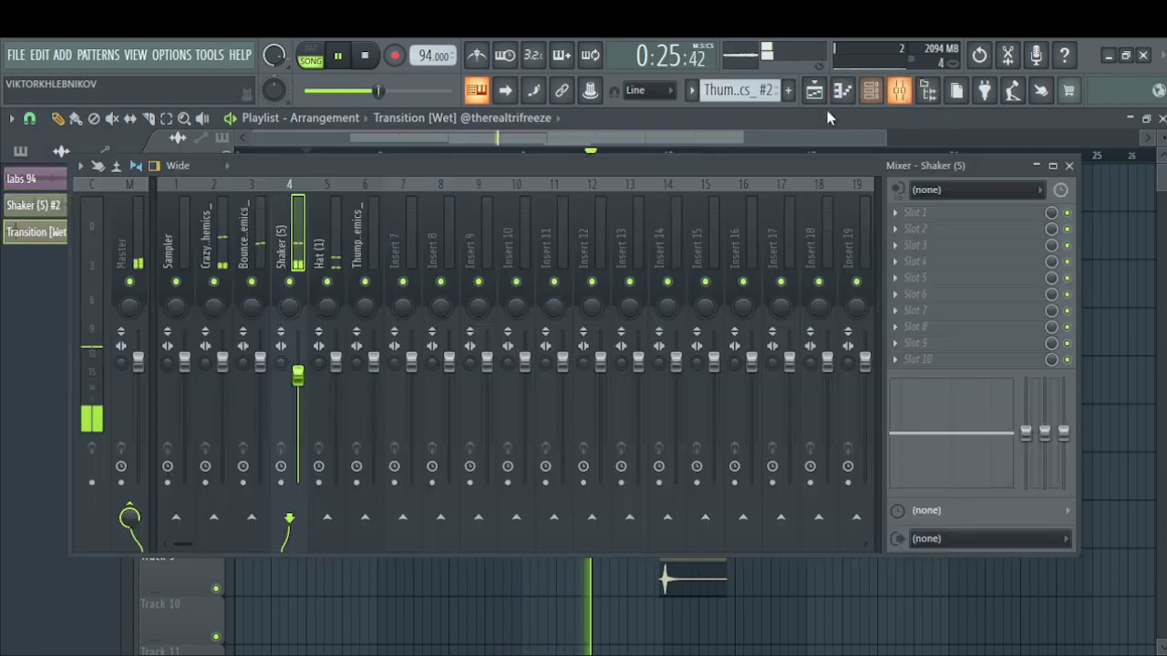
left_click(567, 358)
left_click(917, 361)
left_click(895, 344)
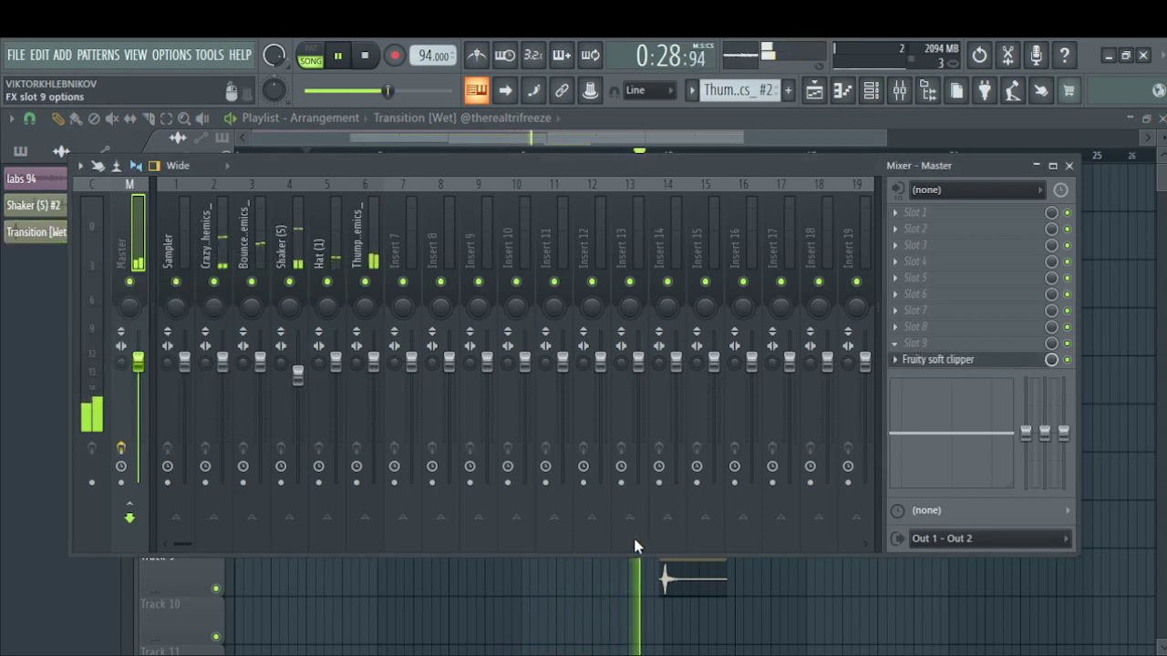
left_click(570, 606)
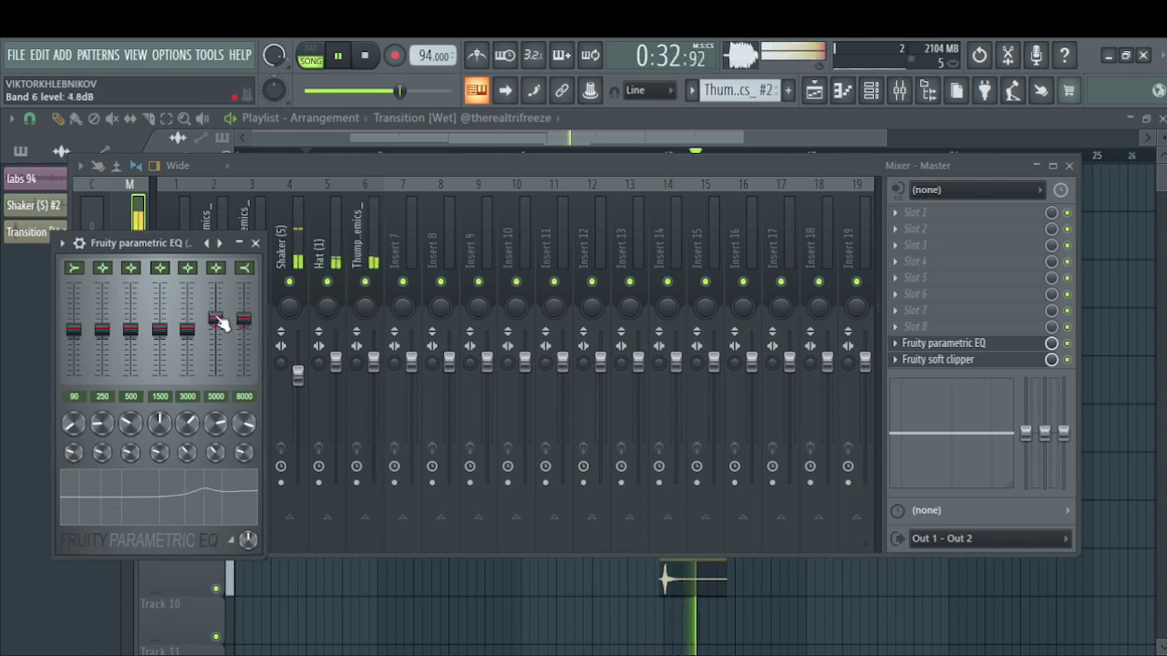
key("F12")
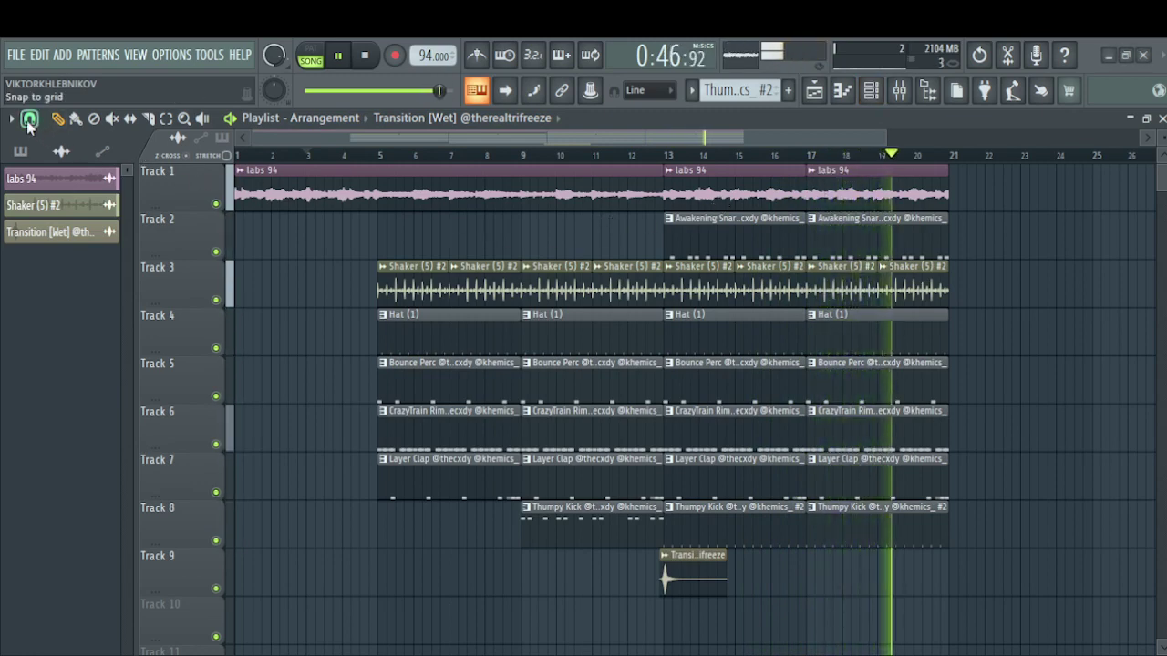
Copy the bar 13 labs 94 clip to track 10 as the unique clip labs 94 #2, and duplicate it at bar 17
left_click(711, 194)
left_click(666, 613)
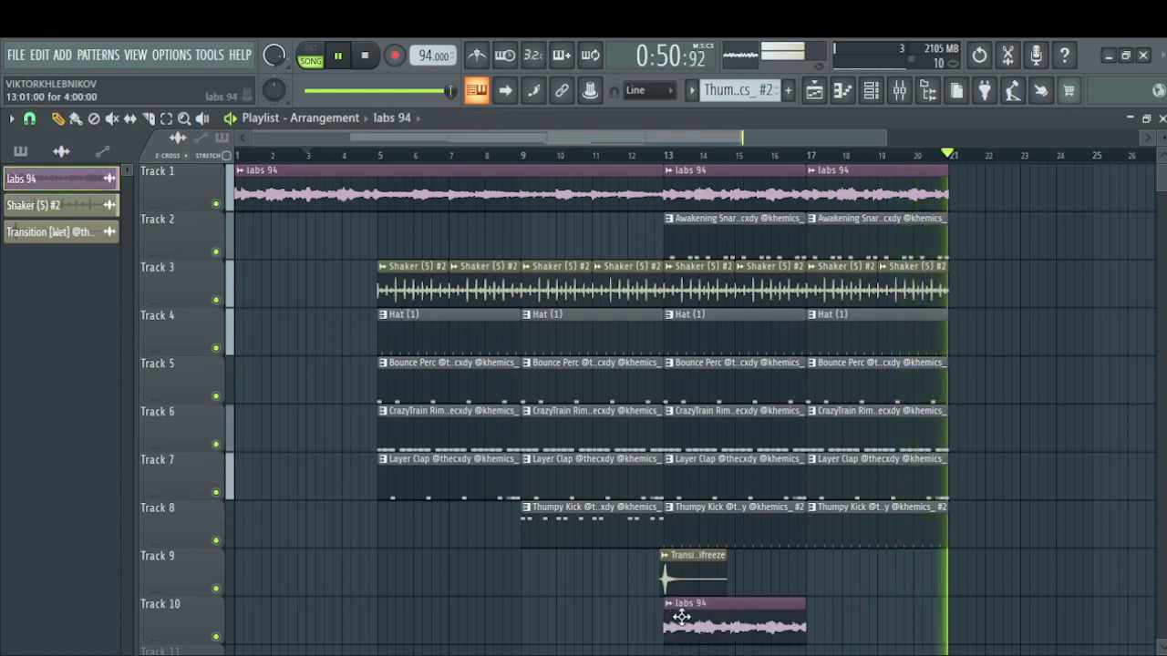
double_click(706, 620)
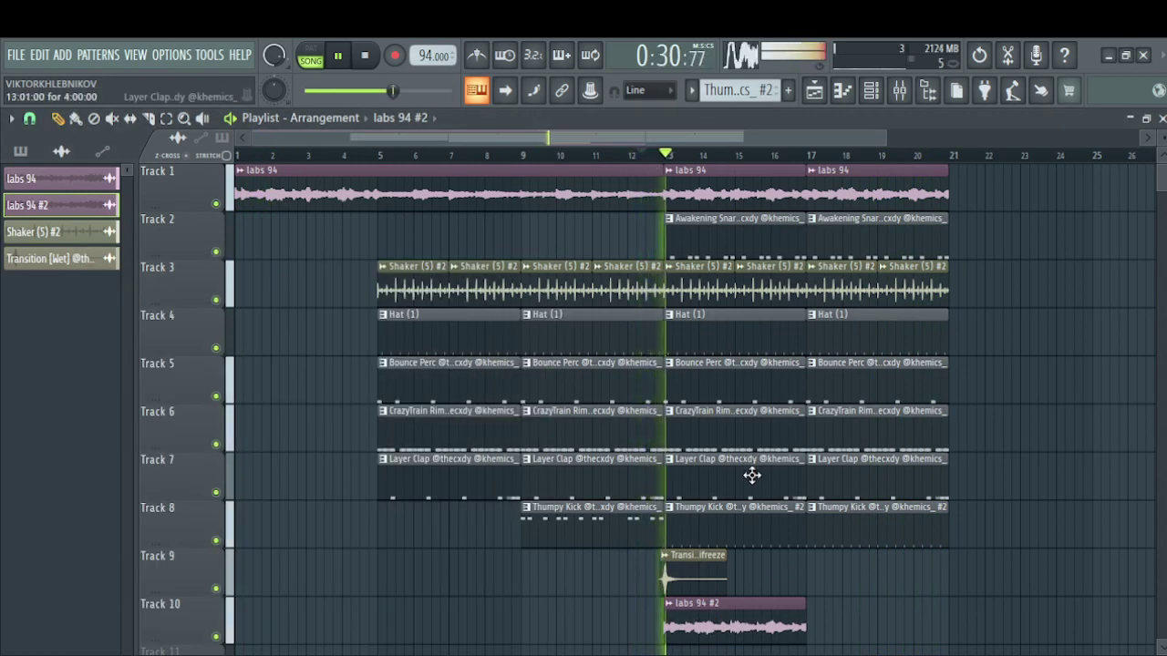
left_click_drag(800, 613, 770, 612)
key("ctrl+b")
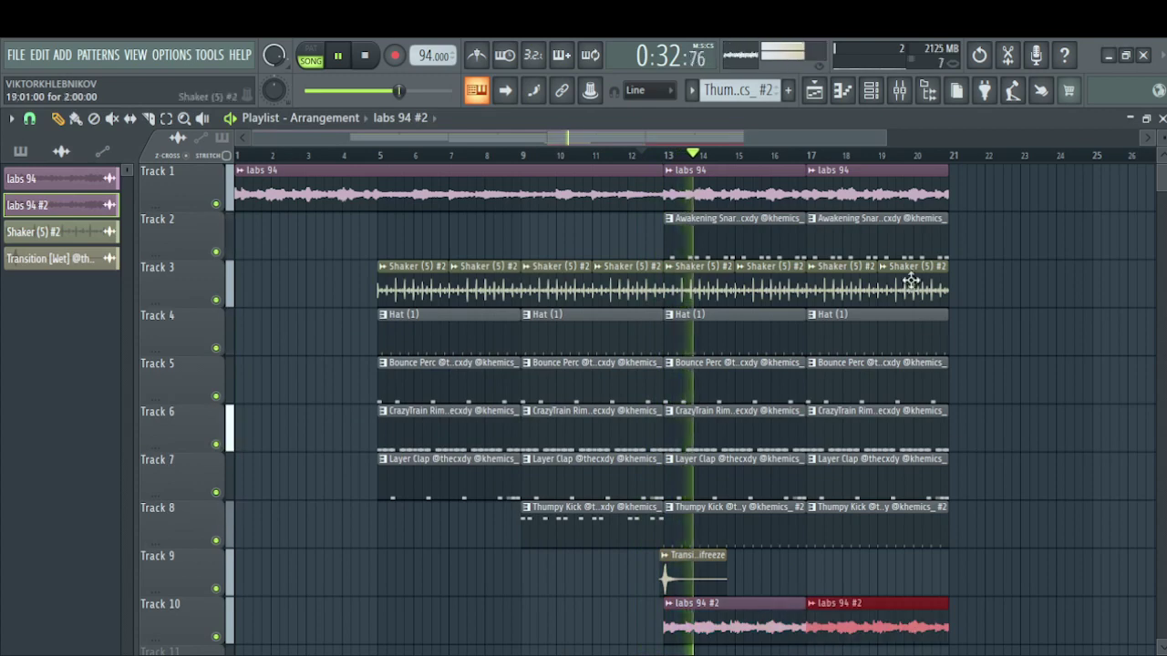
Create a new empty pattern, Pattern 8, and place its clip on track 11 at bar 13
left_click(871, 90)
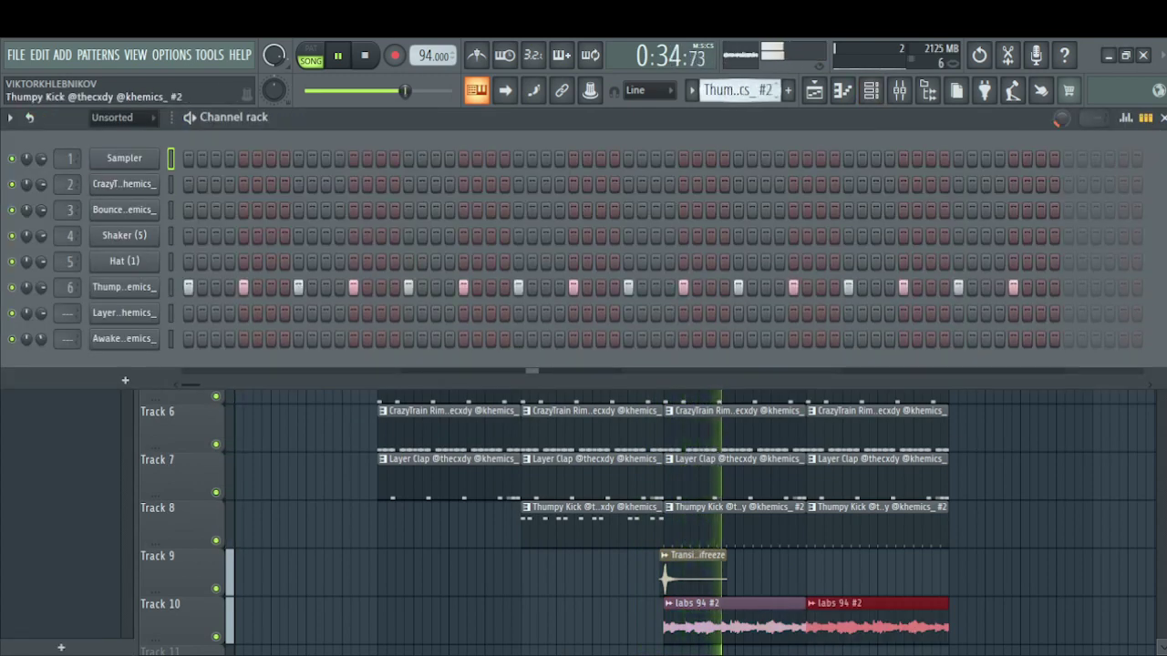
left_click(789, 90)
scroll(740, 517, "down", 4)
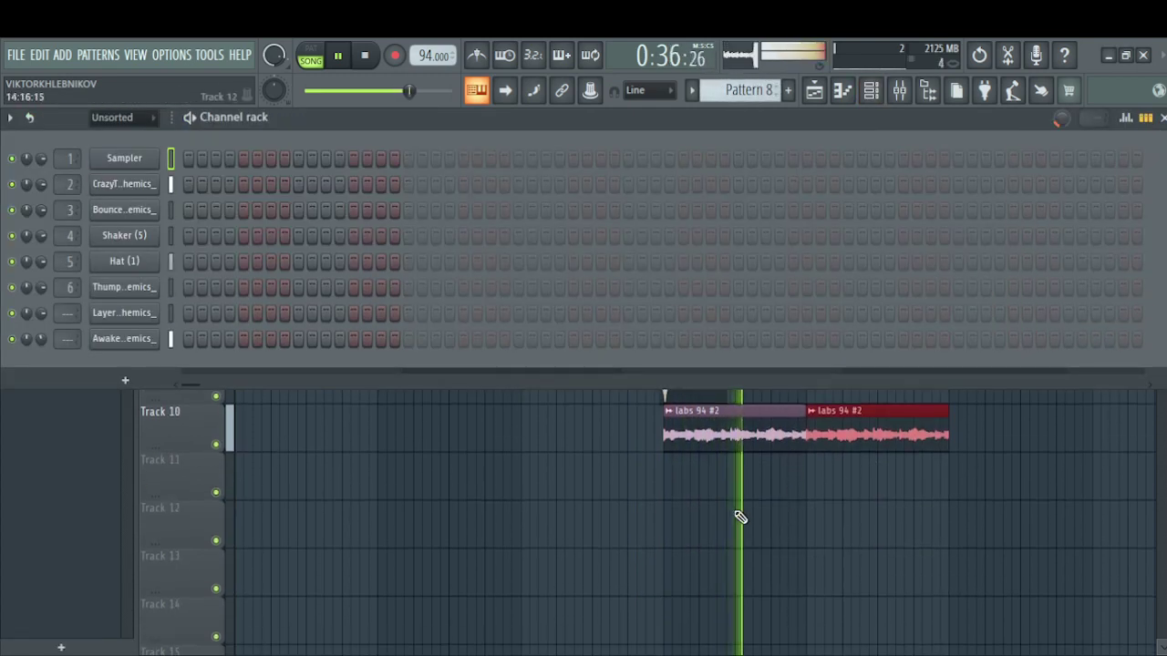
left_click(678, 494)
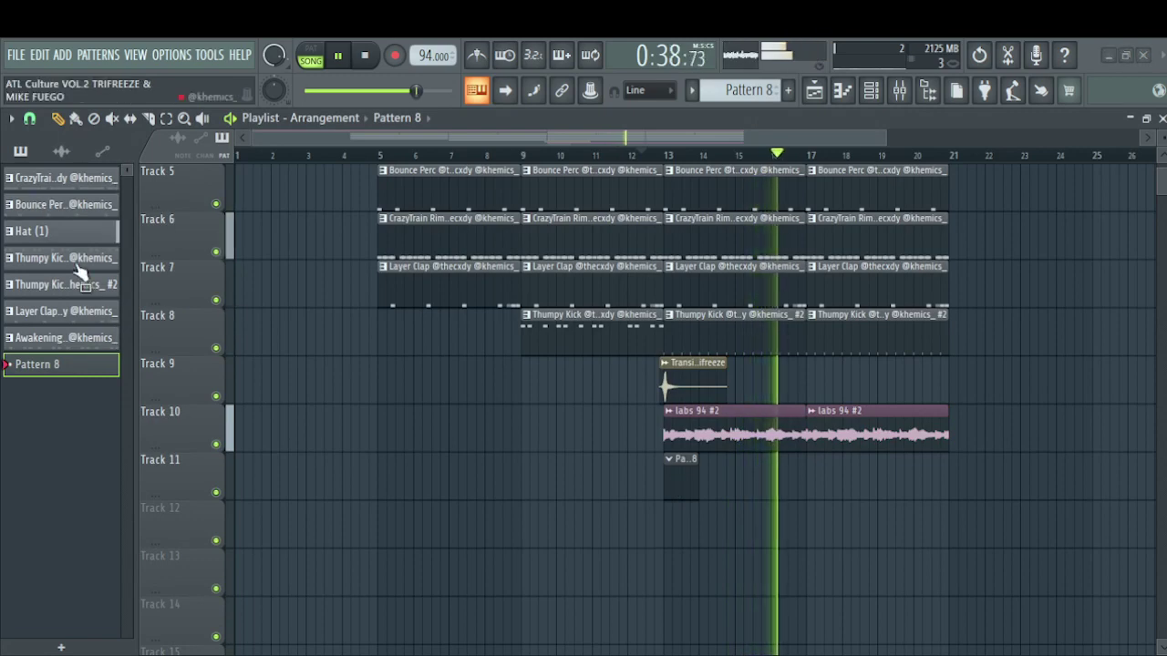
Add a Fruity DX10 channel with the Log Drum preset and enter a D#4 note at the start of Pattern 8
left_click(871, 91)
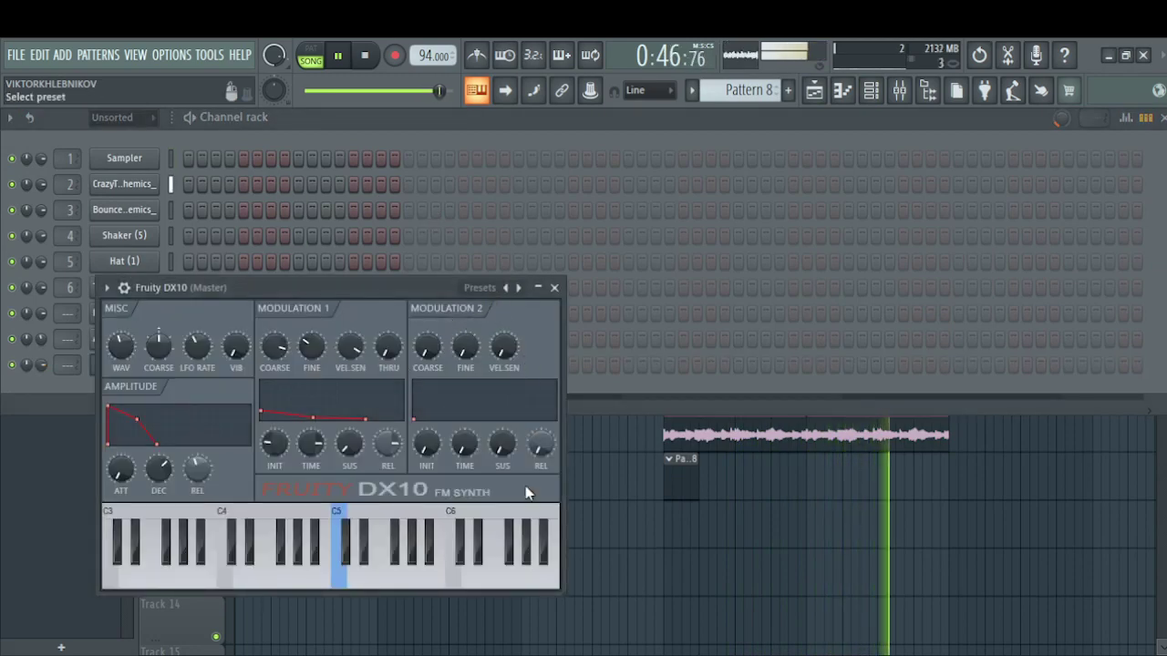
left_click(88, 386)
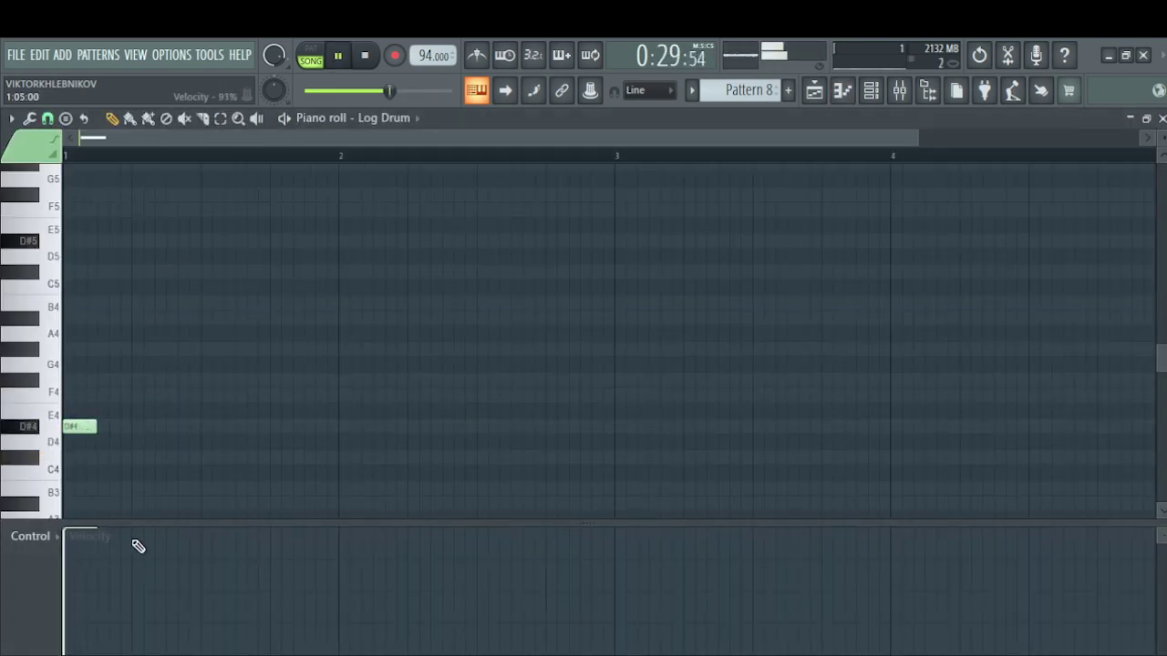
key("space")
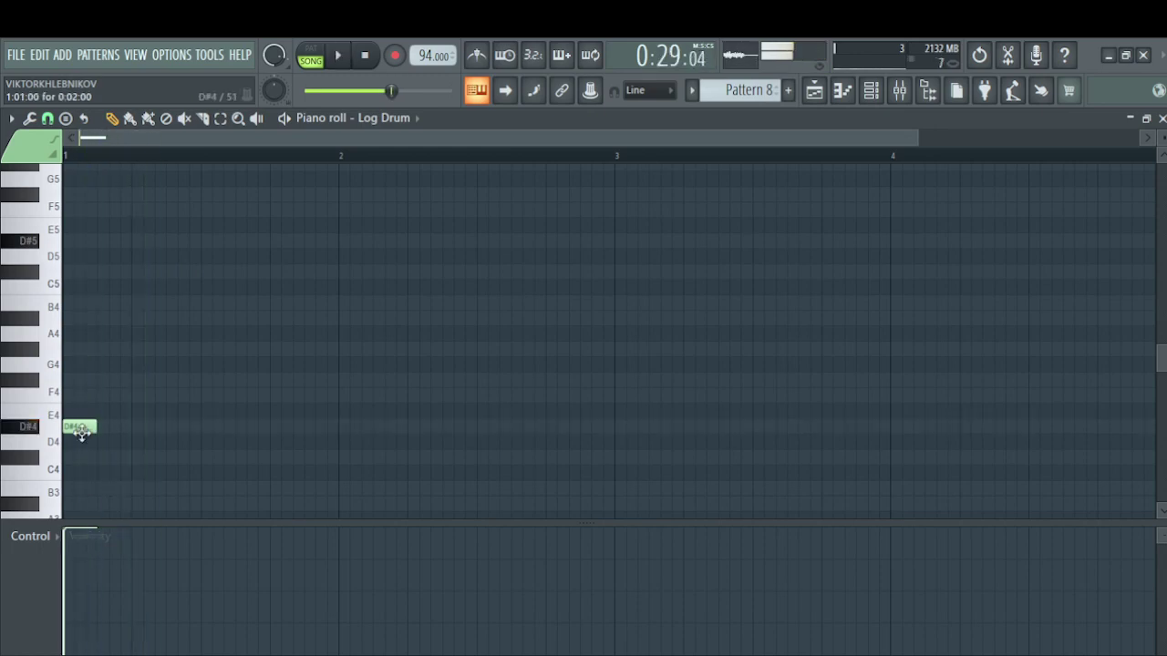
left_click(814, 90)
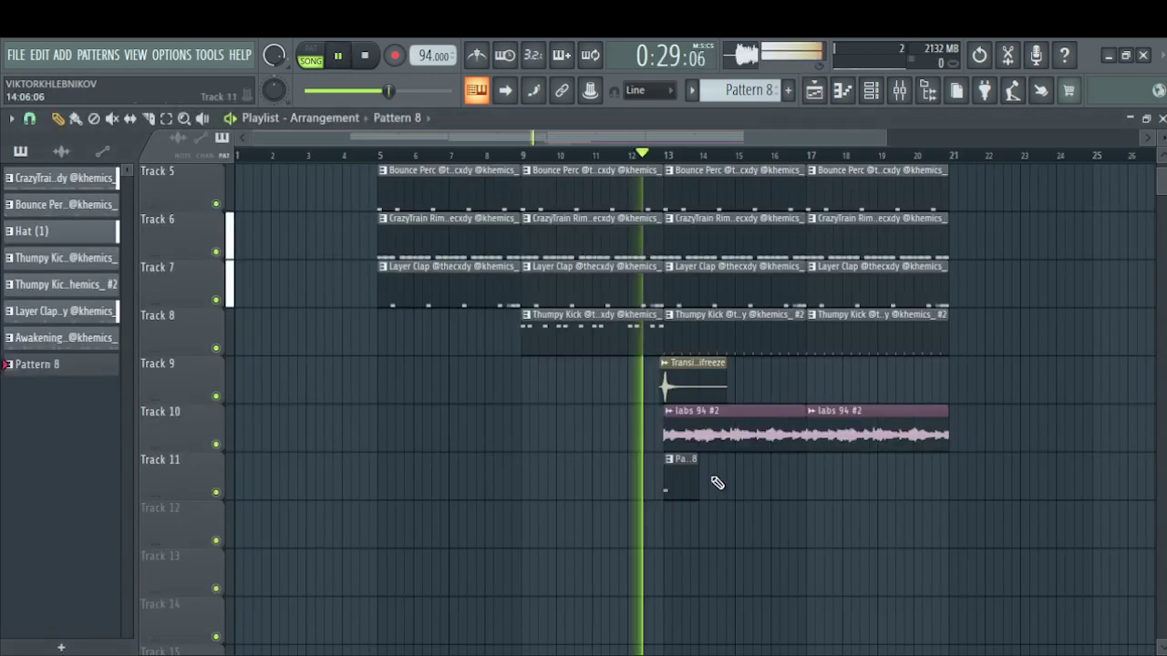
left_click(870, 91)
left_click(246, 370)
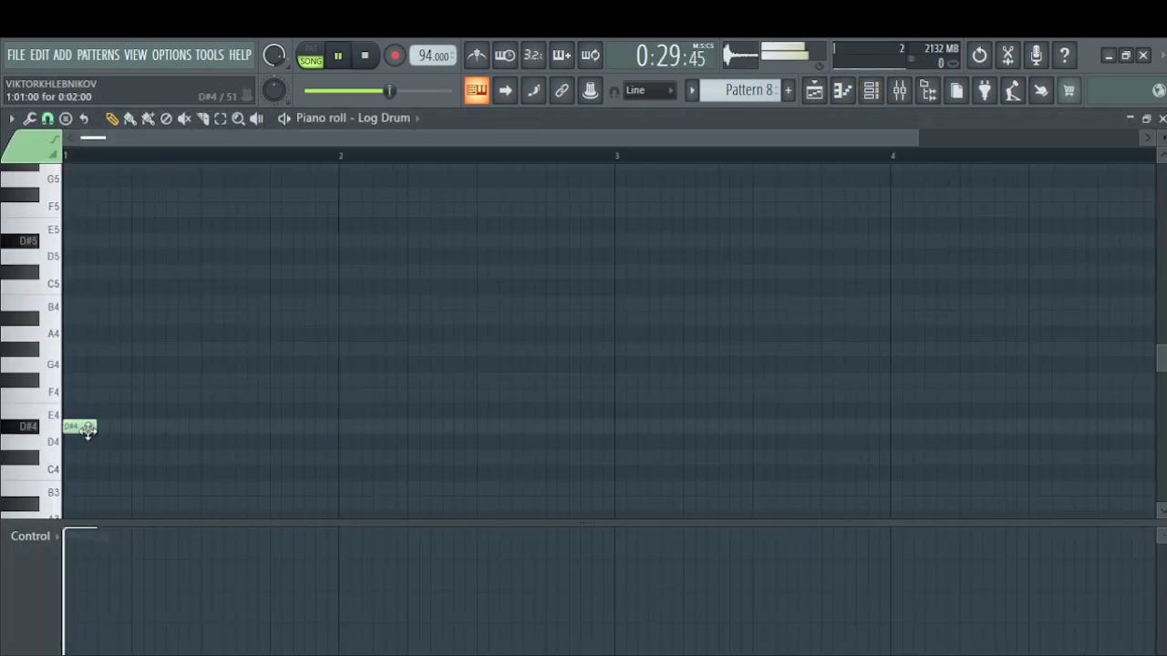
Add three more D#4 notes to bar 1 of the Log Drum part, at steps 7, 11 and 14
left_click(155, 429)
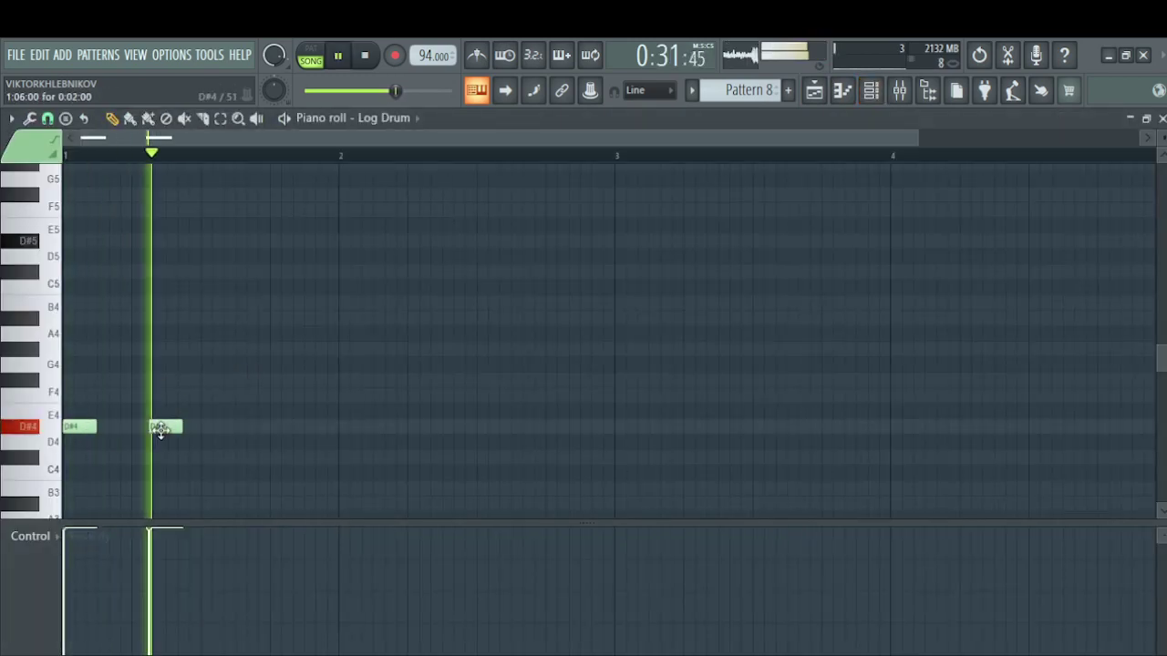
key("space")
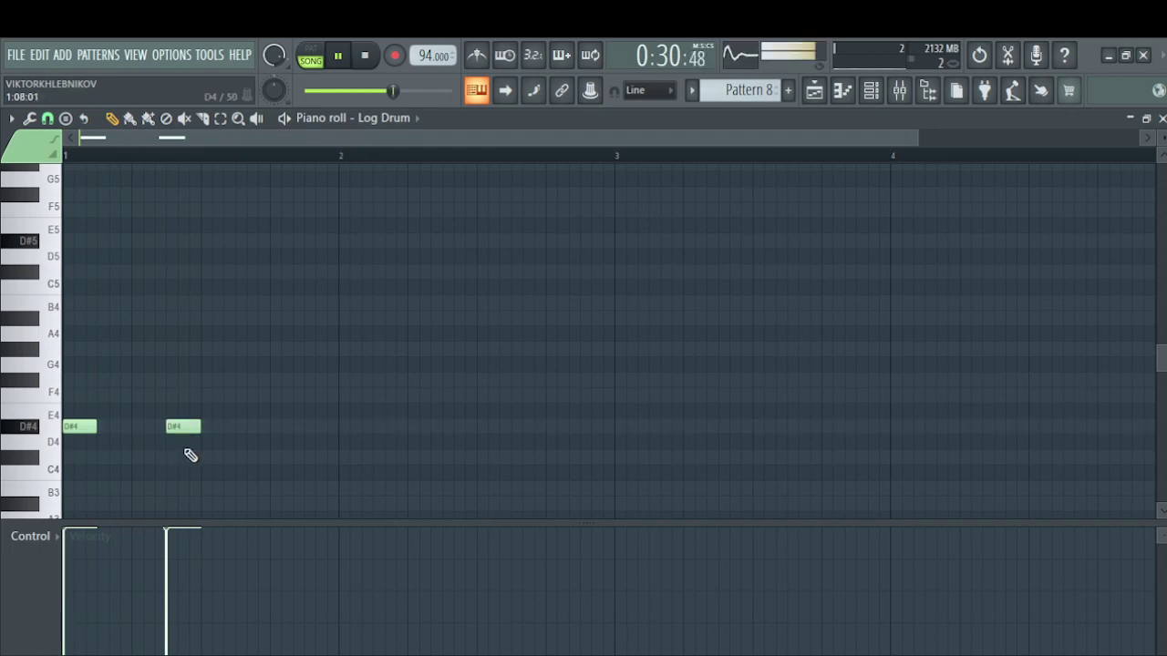
left_click(238, 427)
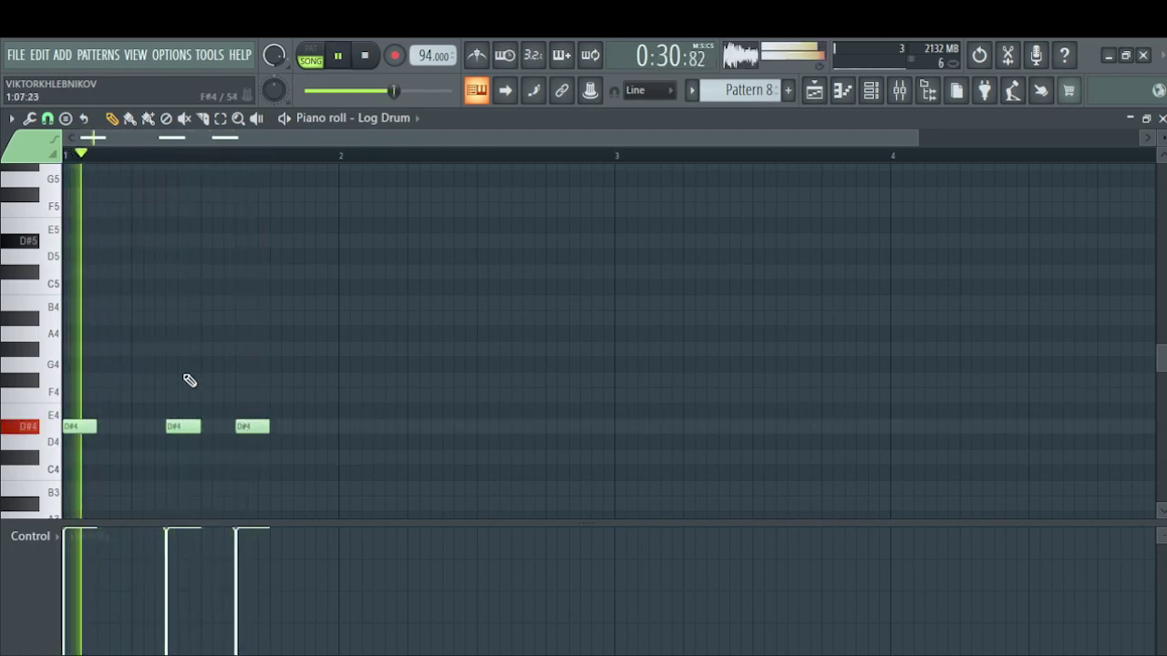
key("space")
left_click(280, 427)
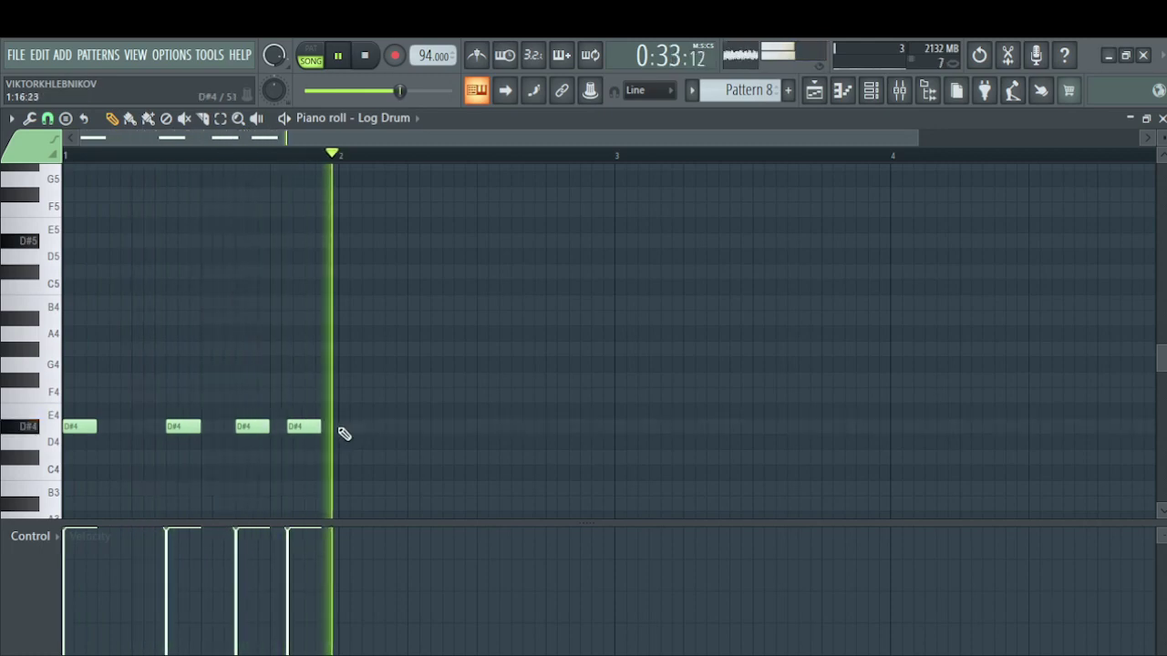
key("space")
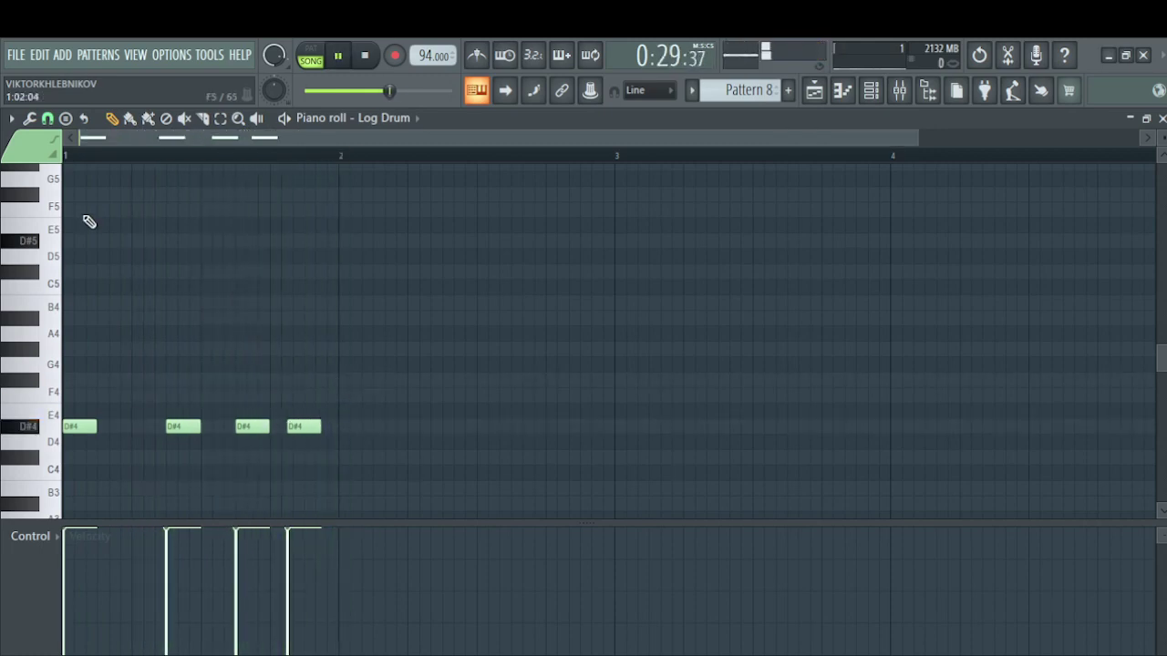
Raise the bar 1 Log Drum notes to G#4 and add another G#4 note at step 4
key("space")
right_click(72, 426)
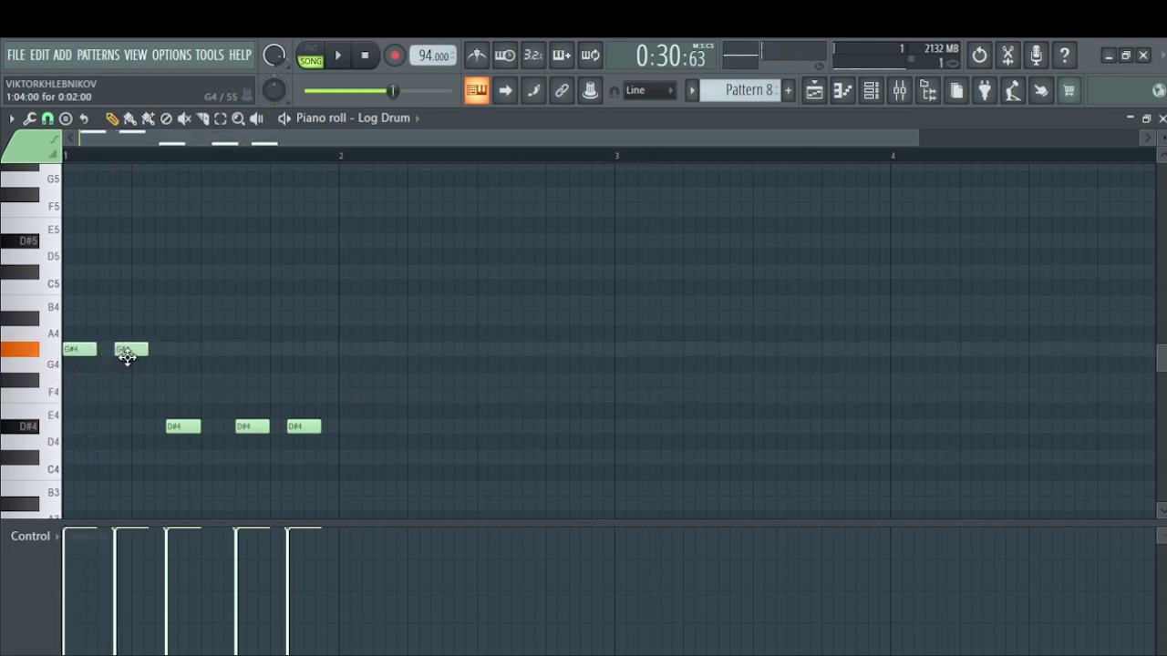
key("space")
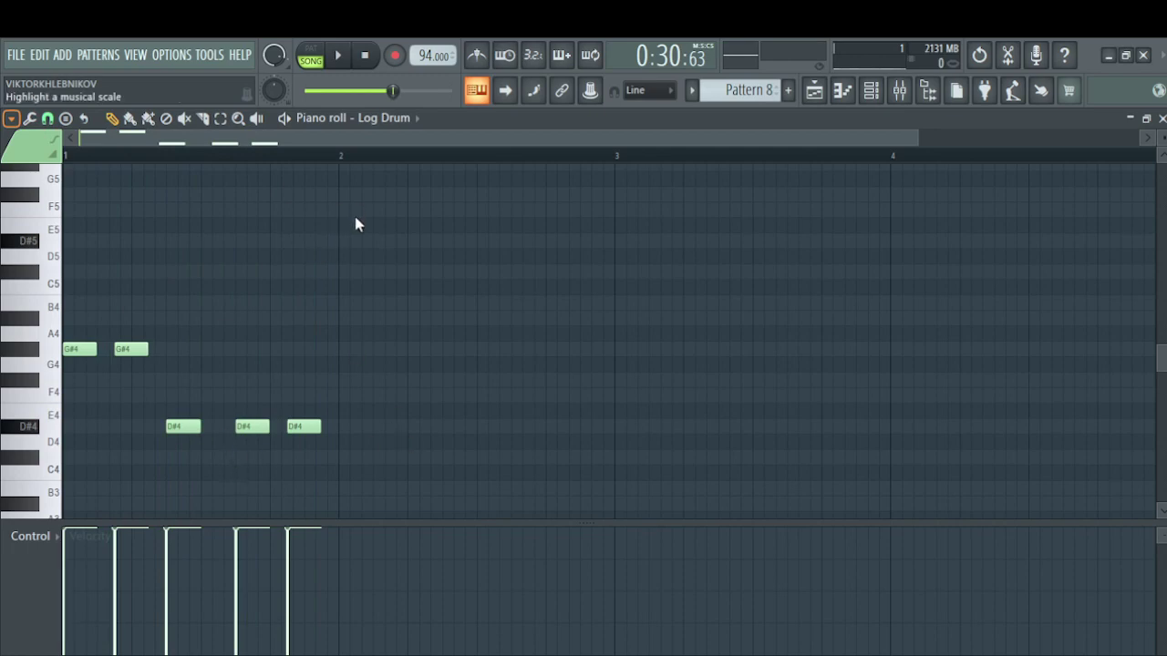
key("space")
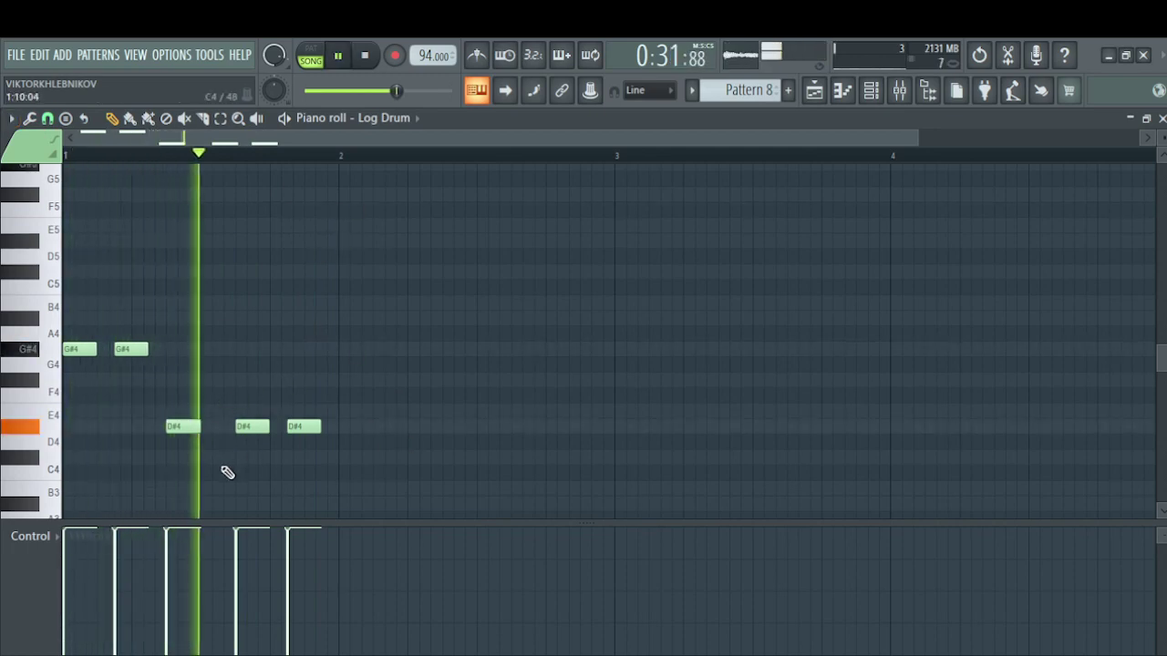
left_click_drag(180, 429, 182, 351)
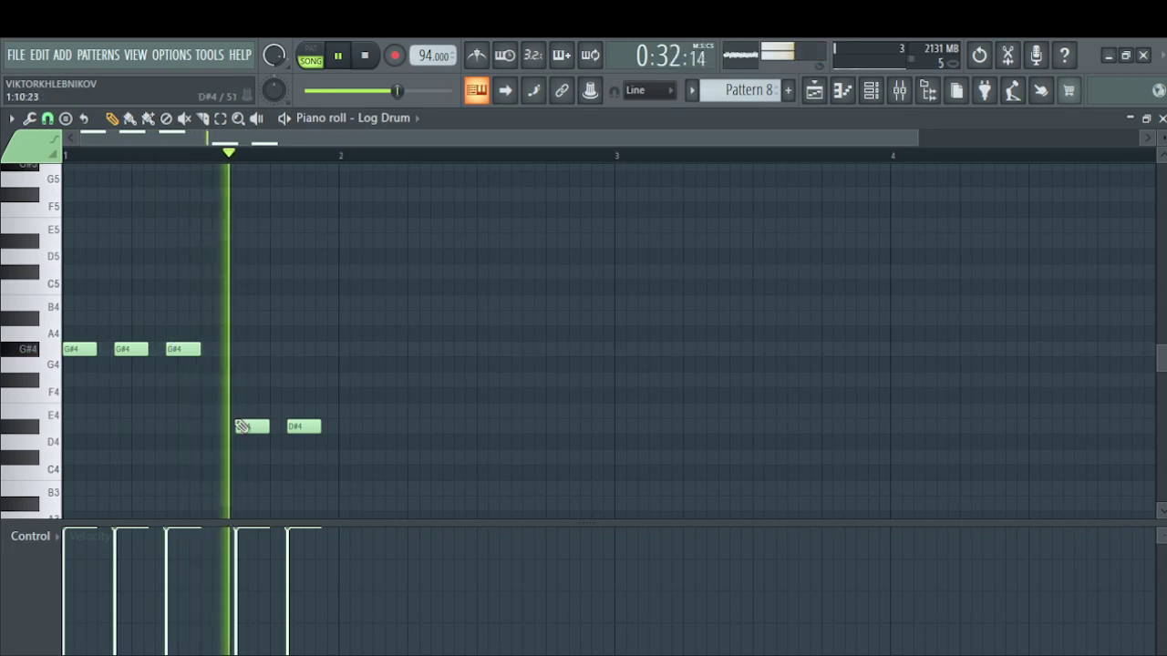
left_click_drag(253, 430, 252, 349)
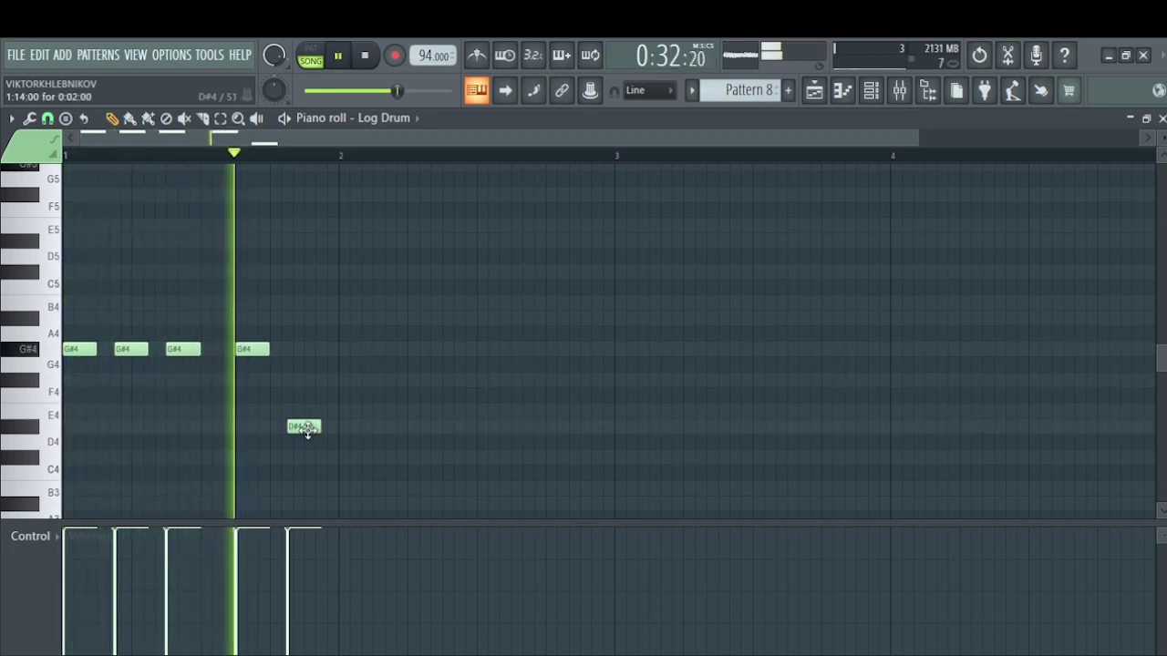
left_click_drag(303, 428, 309, 348)
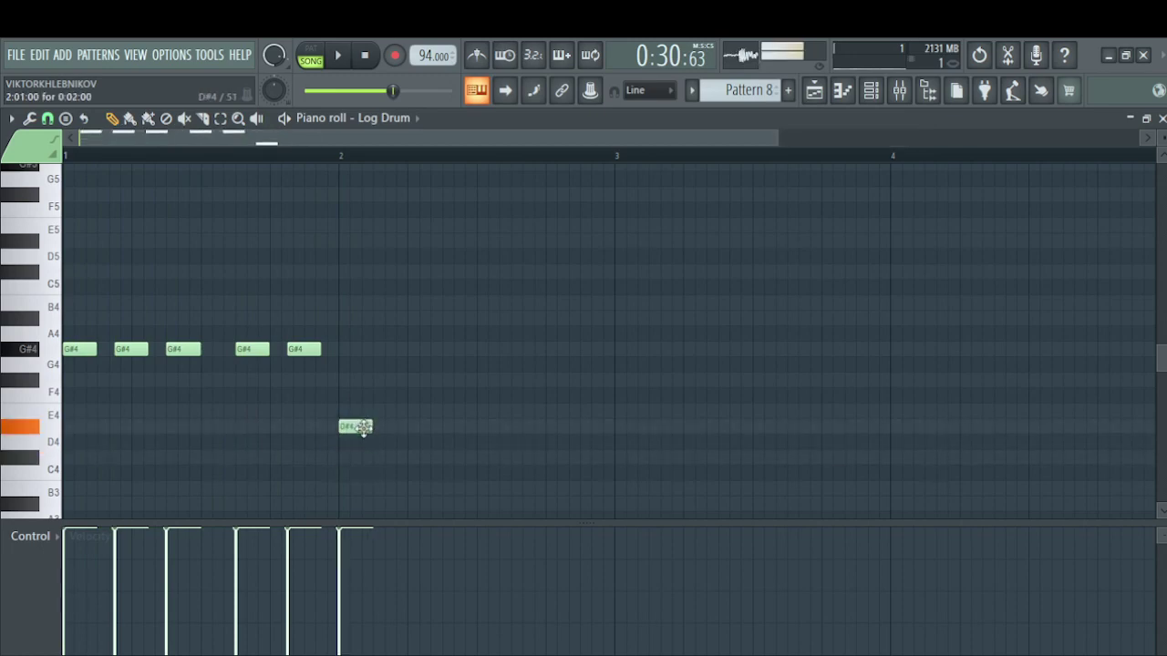
Enter five D#4 Log Drum notes in bar 2 with the same rhythm as bar 1
key("space")
left_click_drag(391, 412, 438, 429)
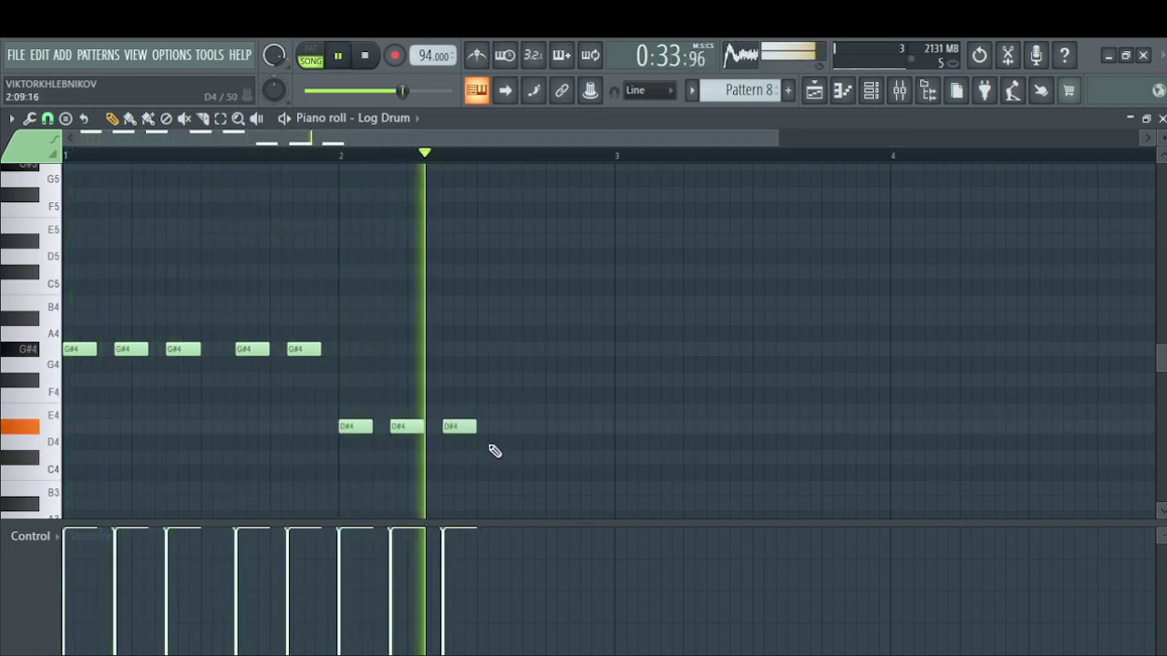
left_click(517, 426)
left_click(567, 426)
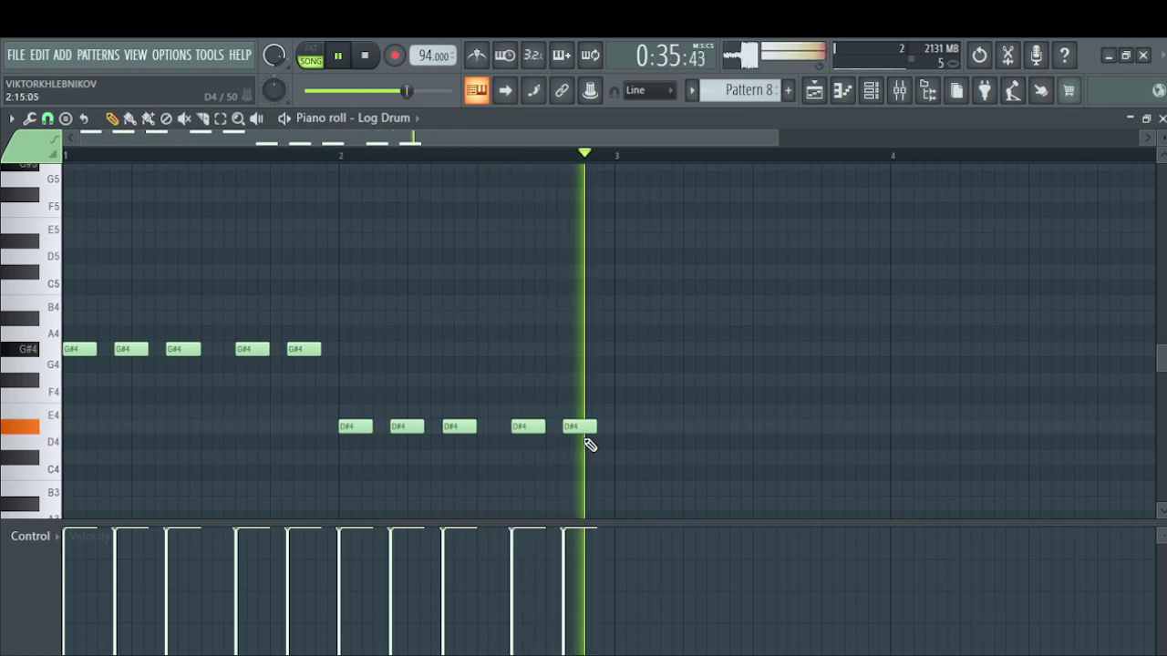
left_click(607, 410)
key("space")
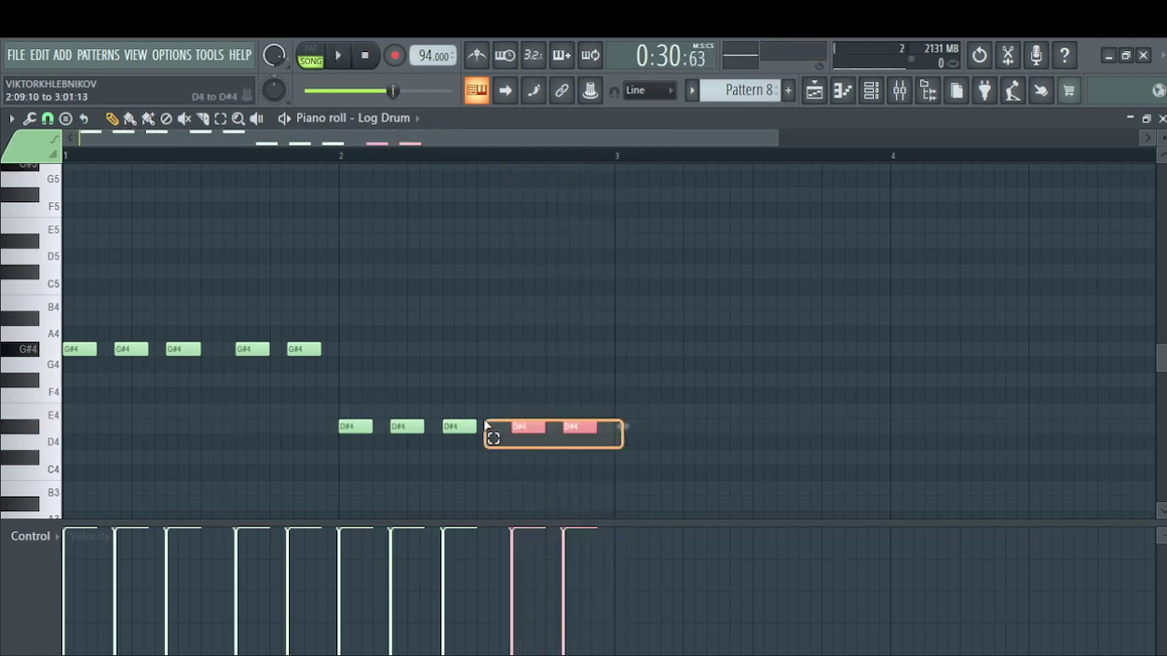
Copy the five bar 2 notes into bar 3 and lower the copies to C#4
key("space")
left_click_drag(347, 425, 623, 462)
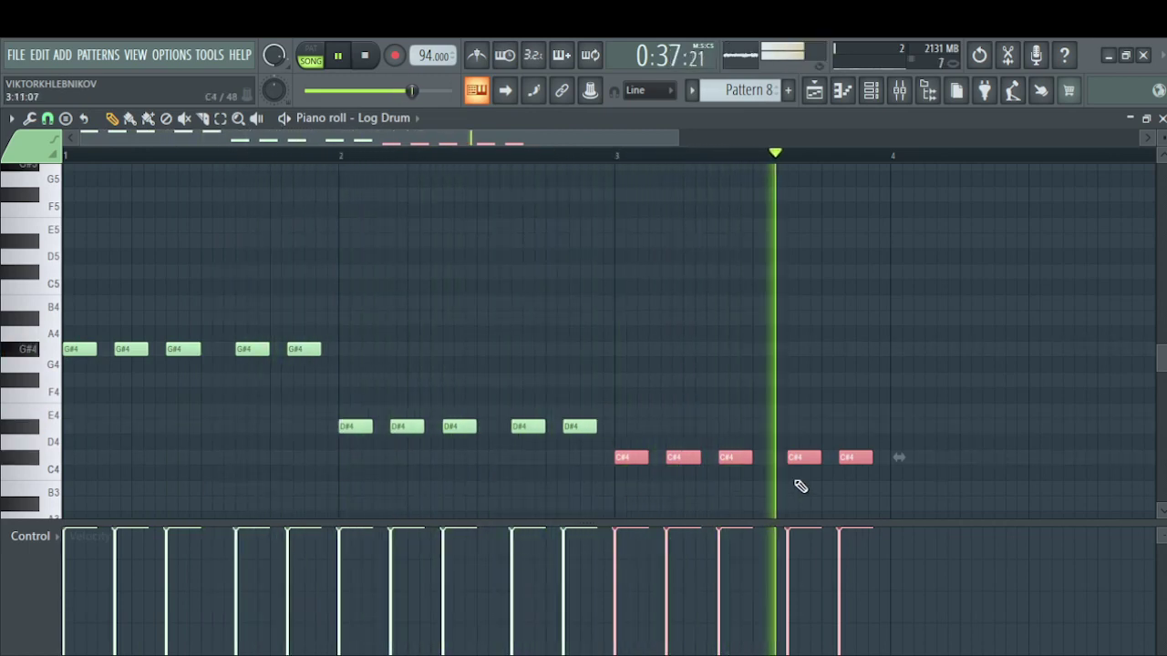
key("space")
left_click(546, 457)
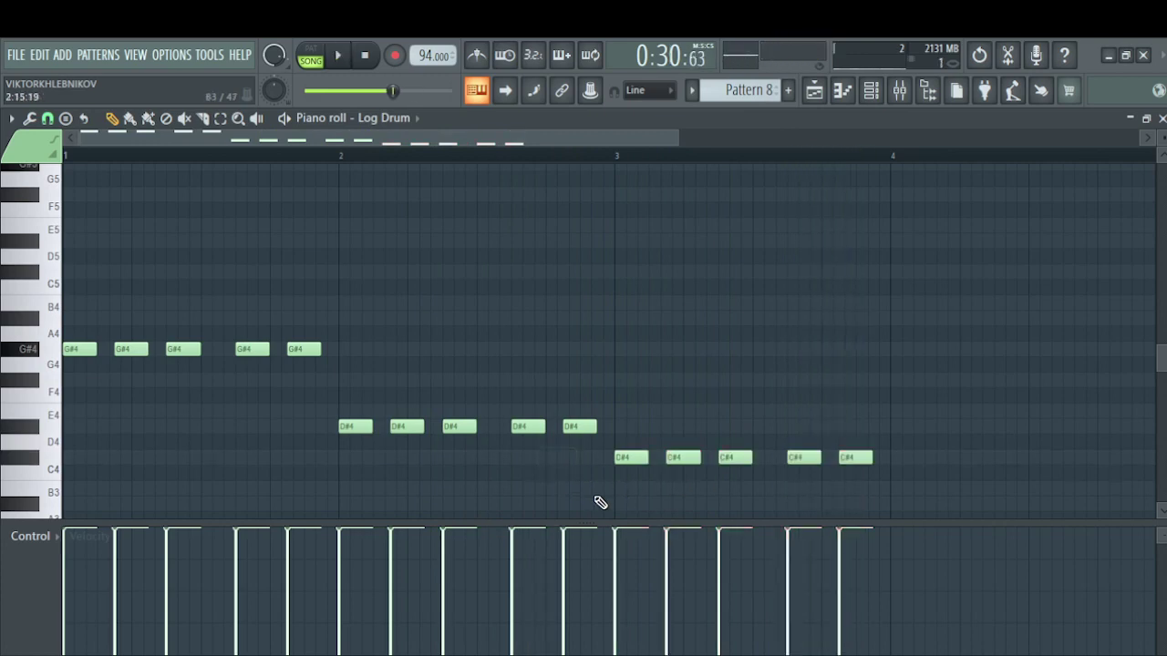
Lower the five bar 3 notes to A#3, trying them at B3 first
left_click_drag(893, 490, 625, 494)
key("space")
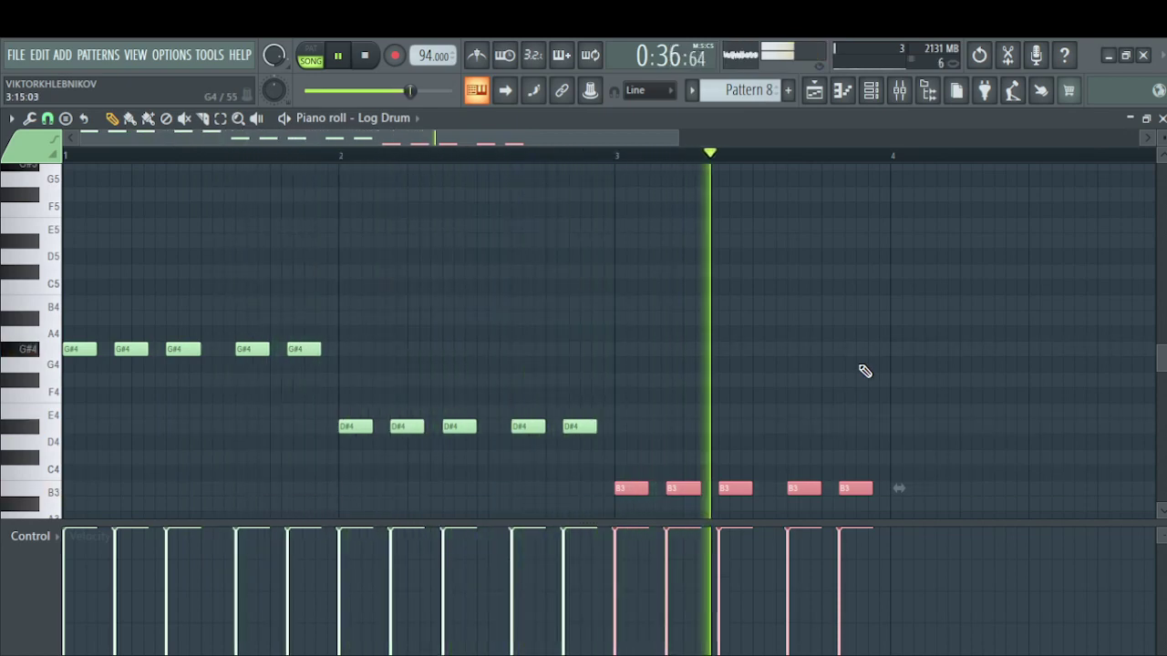
key("space")
left_click(893, 458)
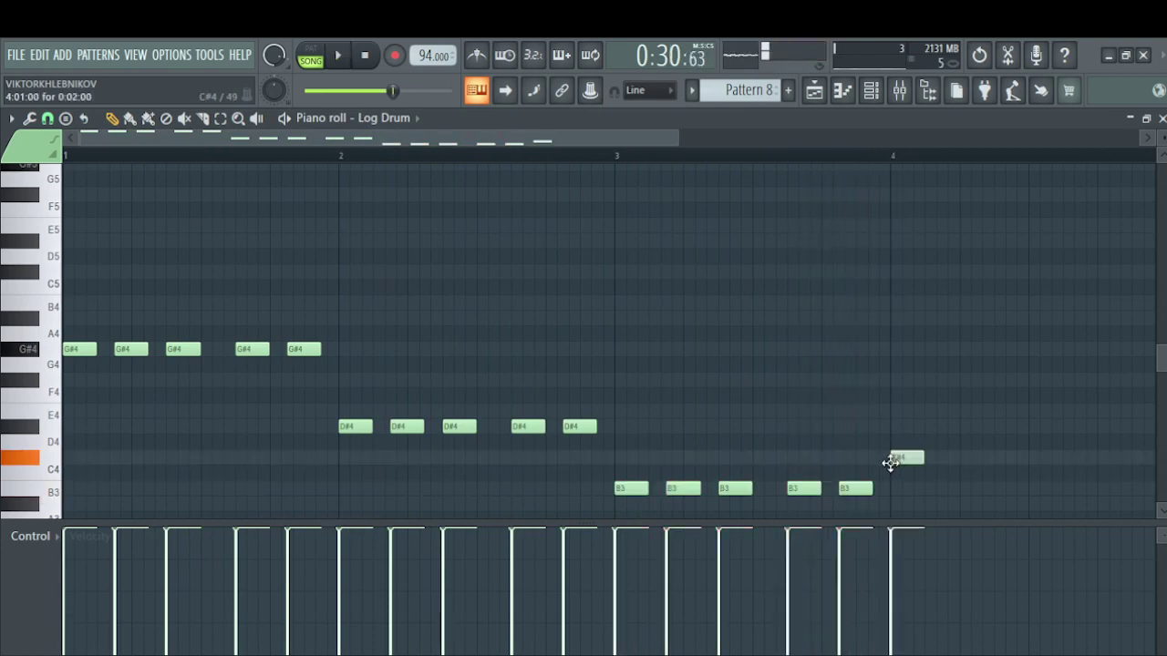
scroll(901, 456, "down", 3)
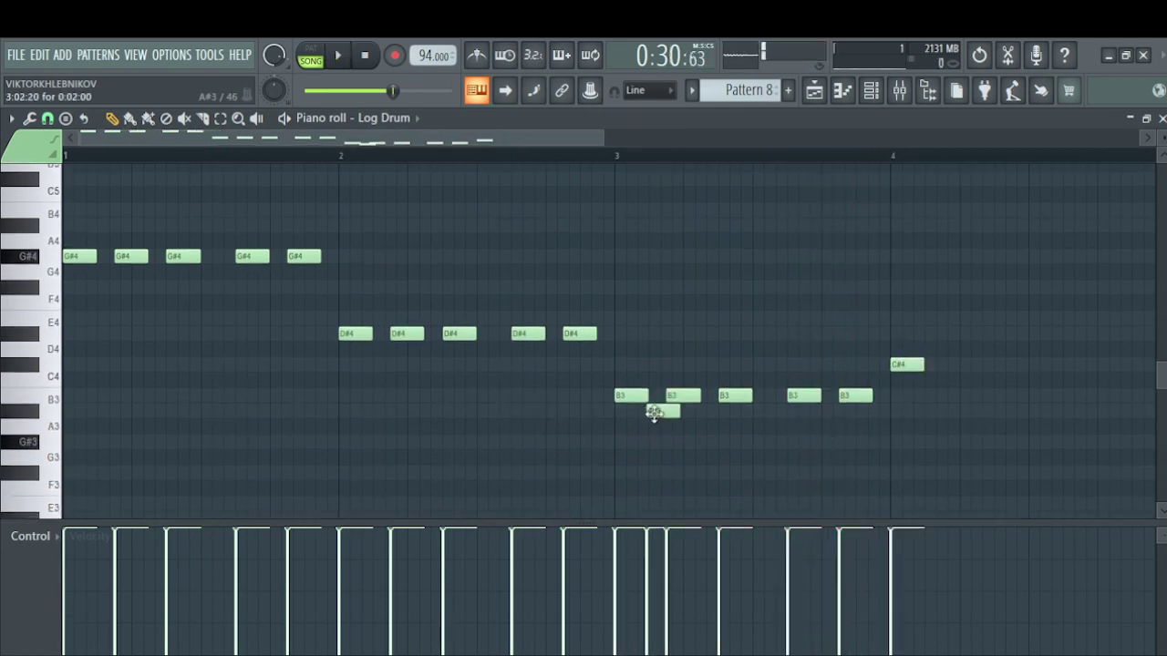
left_click_drag(865, 419, 606, 379)
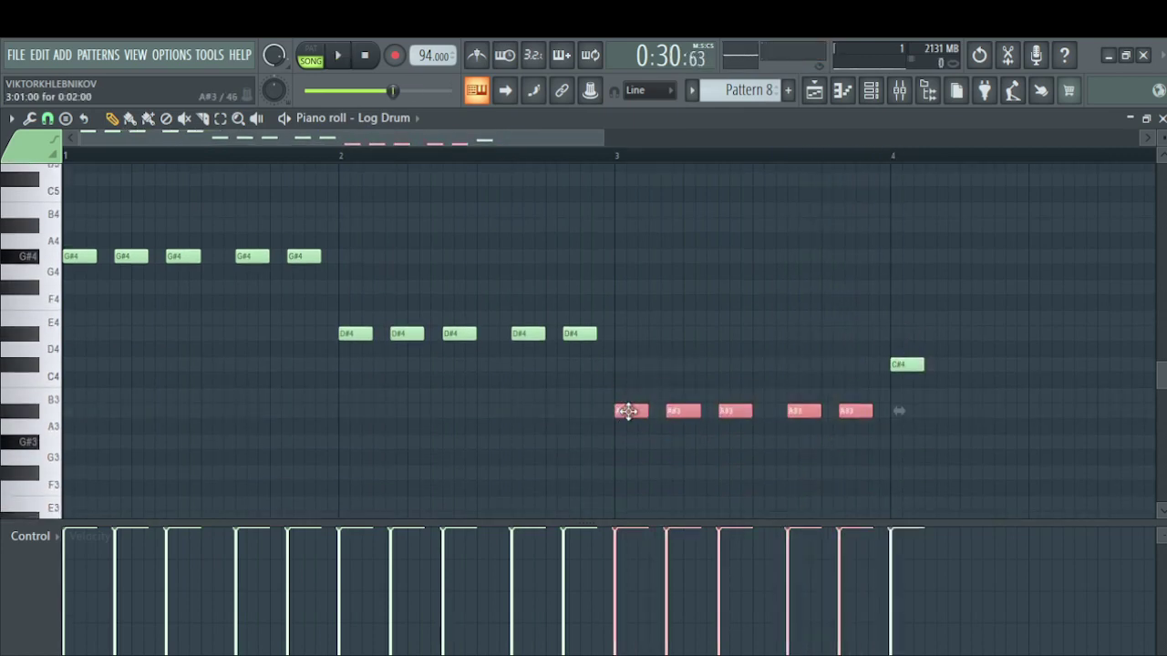
right_click(902, 365)
Copy the five bar 3 notes into bar 4, try the copies at C#4, and settle them on B3
key("space")
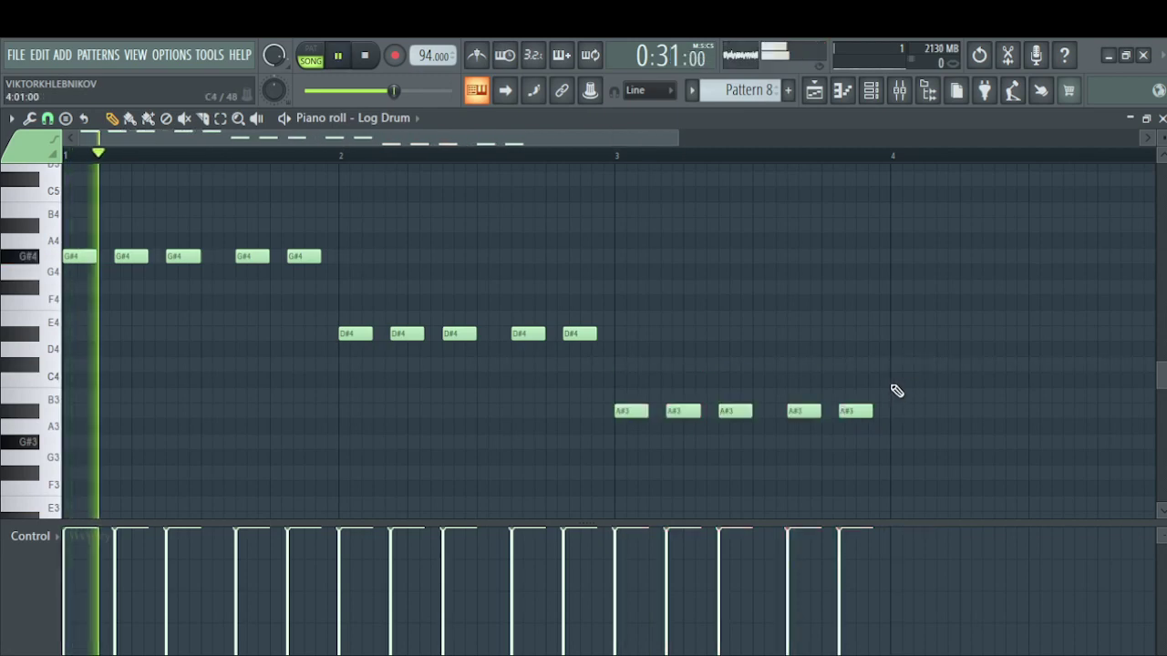
mouse_move(888, 374)
left_mouse_down()
mouse_move(593, 434)
mouse_move(910, 355)
left_mouse_up()
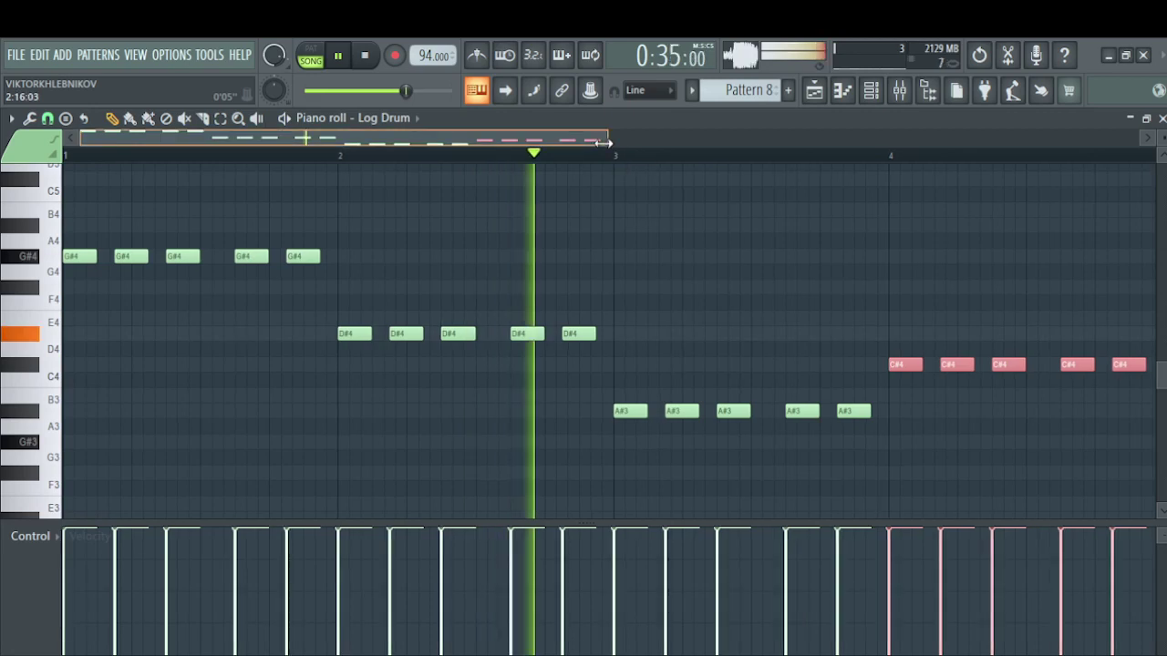
left_click_drag(615, 146, 768, 182)
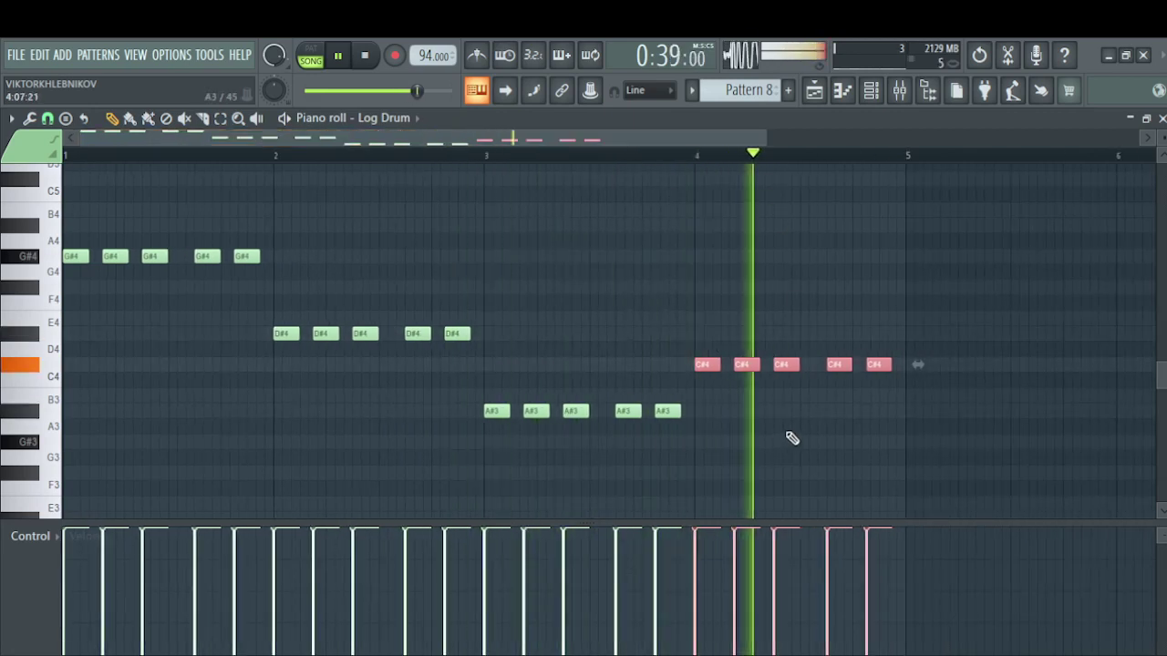
left_click_drag(704, 365, 706, 404)
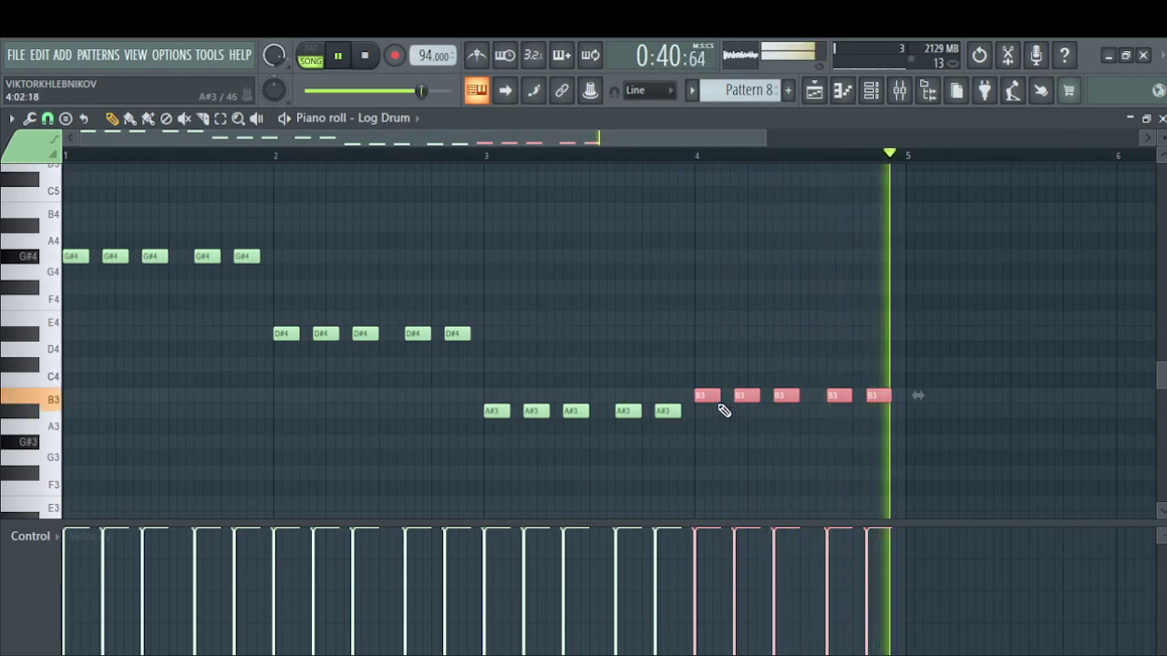
Duplicate the Pattern 8 clip on track 11 at bar 17 in the playlist and deselect it
left_click(813, 91)
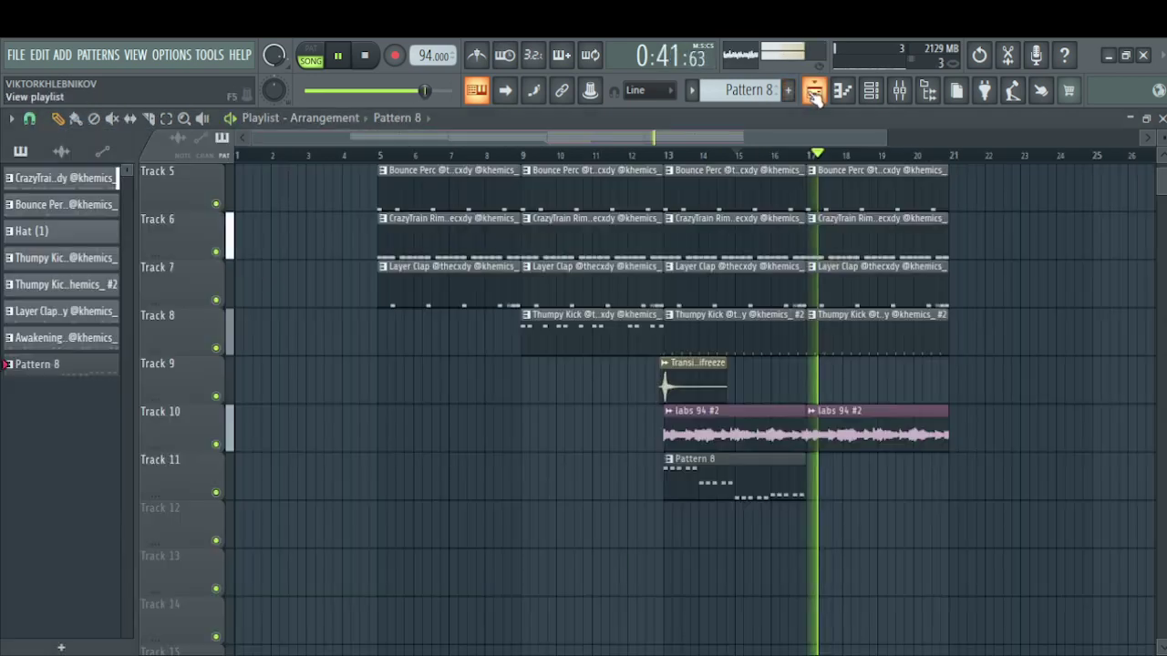
left_click(777, 474)
key("ctrl+b")
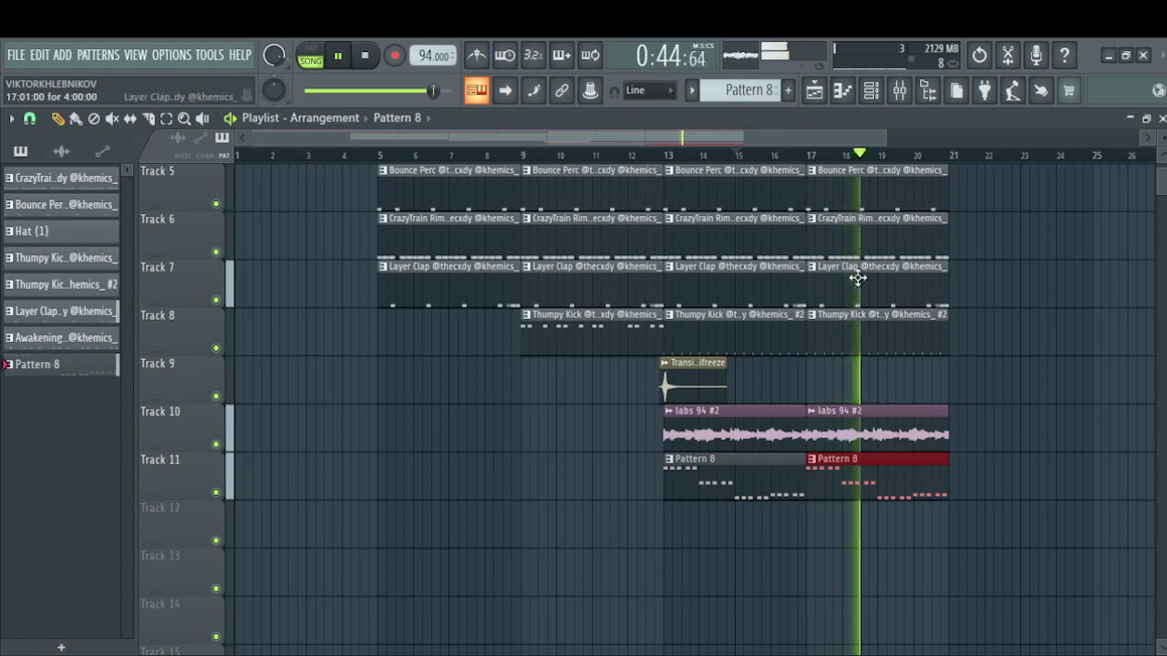
left_click(842, 392, "ctrl")
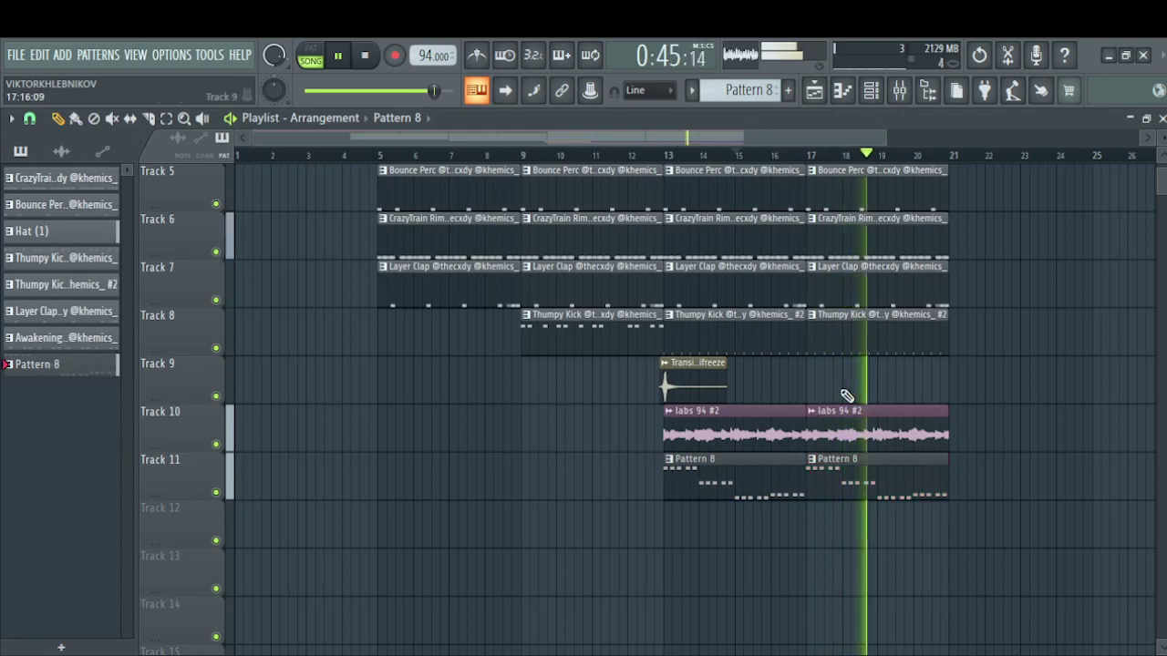
Add the knd tag_Current audio clip to track 8 of the playlist at bar 3
left_click(870, 90)
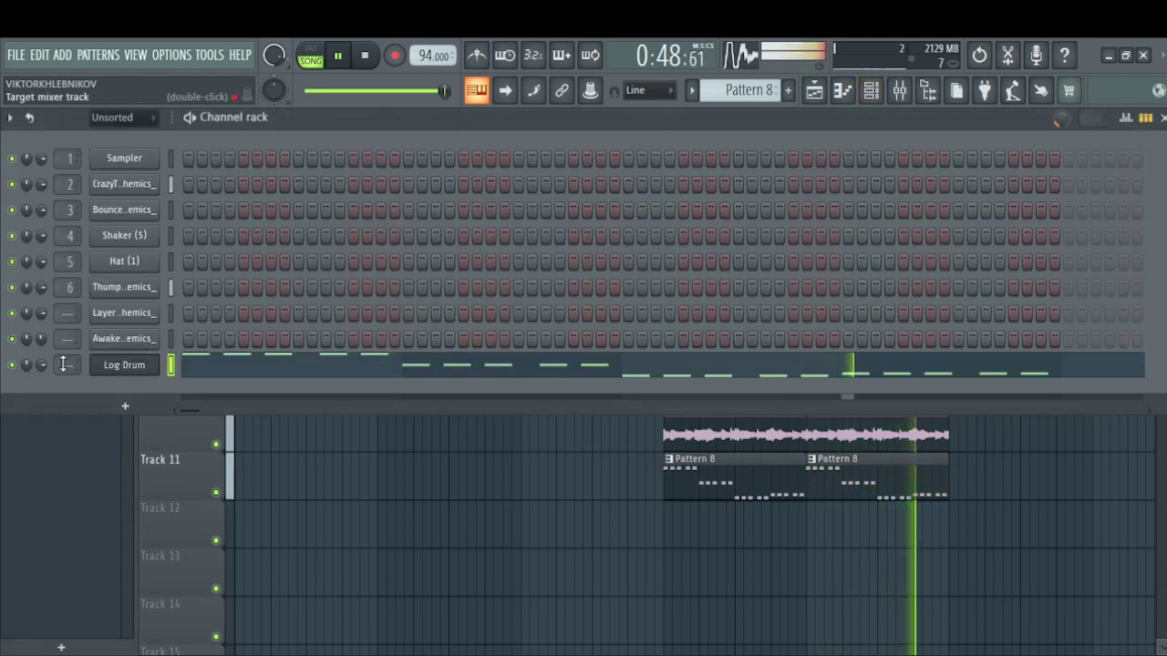
right_click(447, 552)
scroll(563, 424, "up", 4)
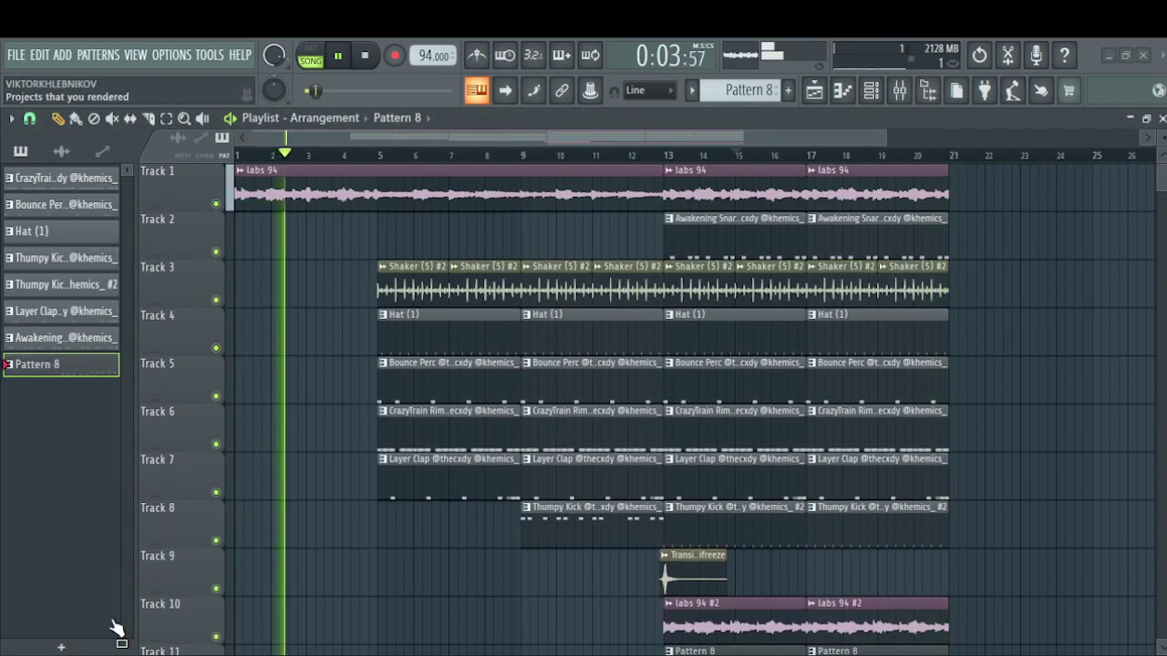
left_click_drag(71, 563, 385, 502)
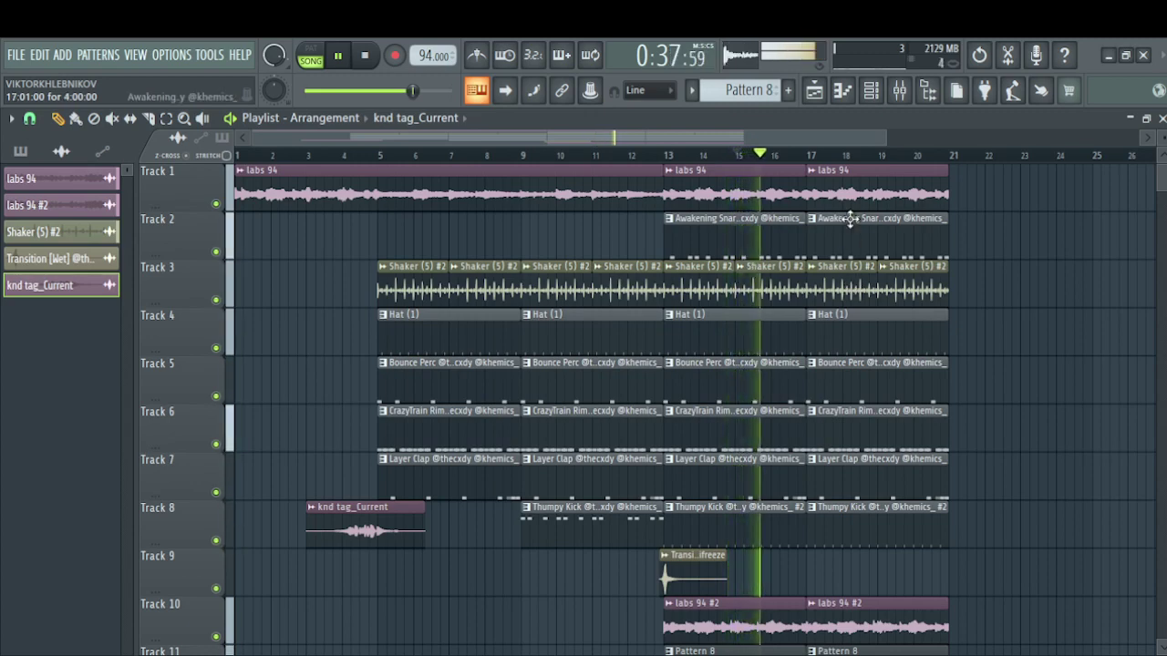
Review the mixer's levels and master effects, and look over the full arrangement in the playlist during playback
left_click(900, 92)
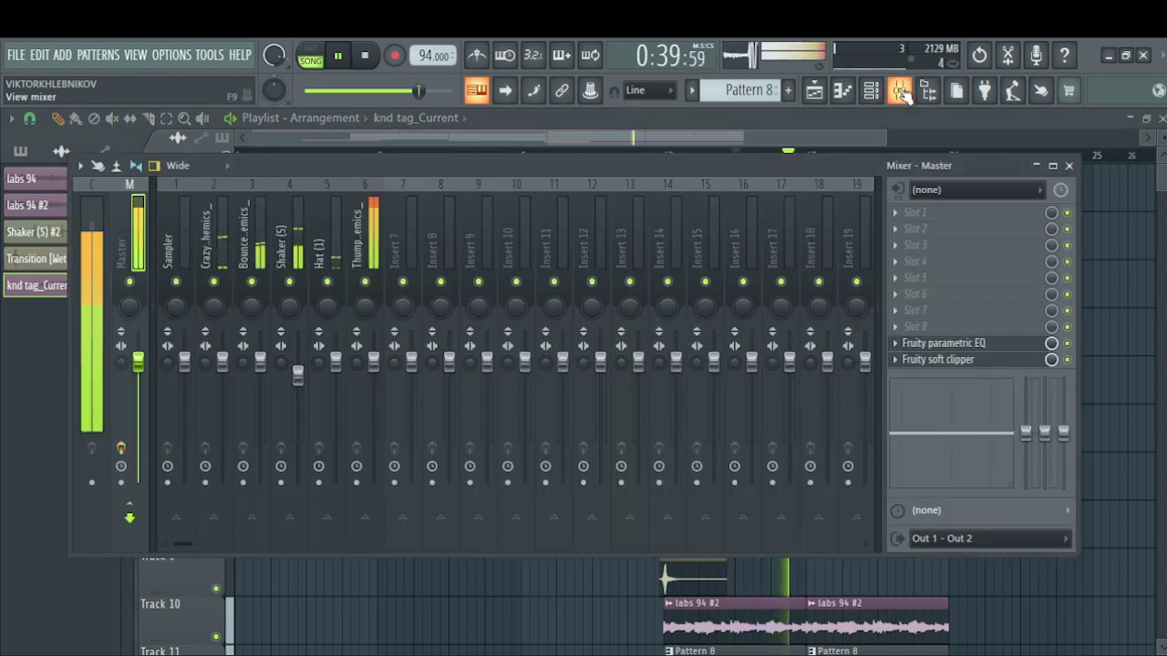
left_click(901, 92)
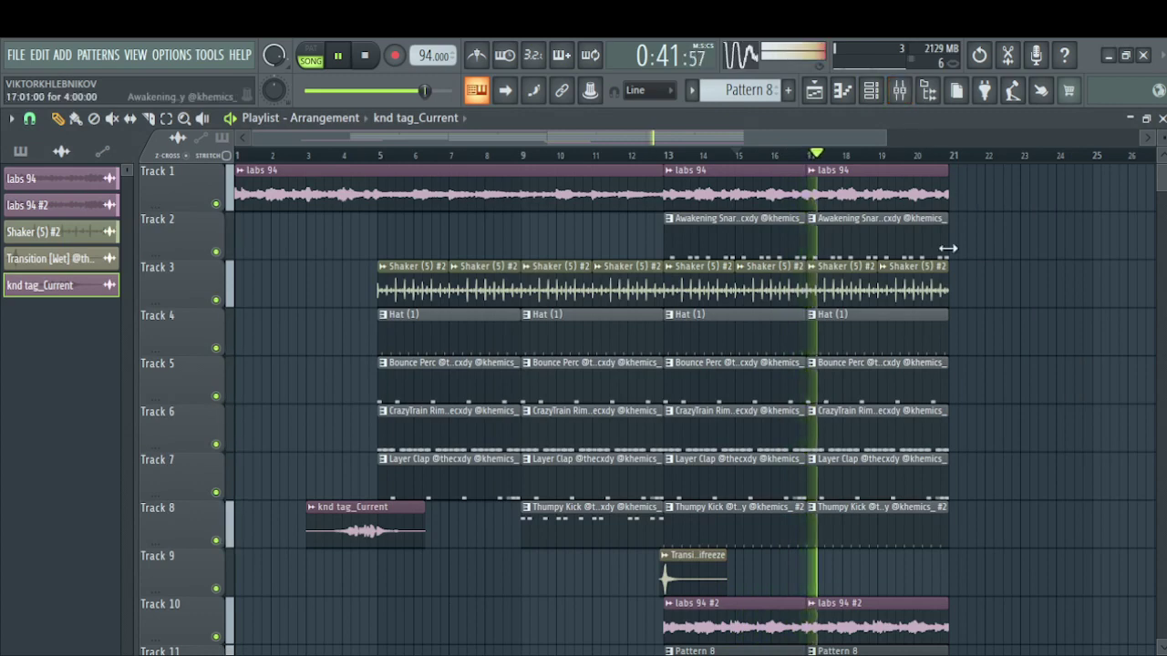
scroll(1014, 237, "down", 4)
scroll(993, 218, "up", 4)
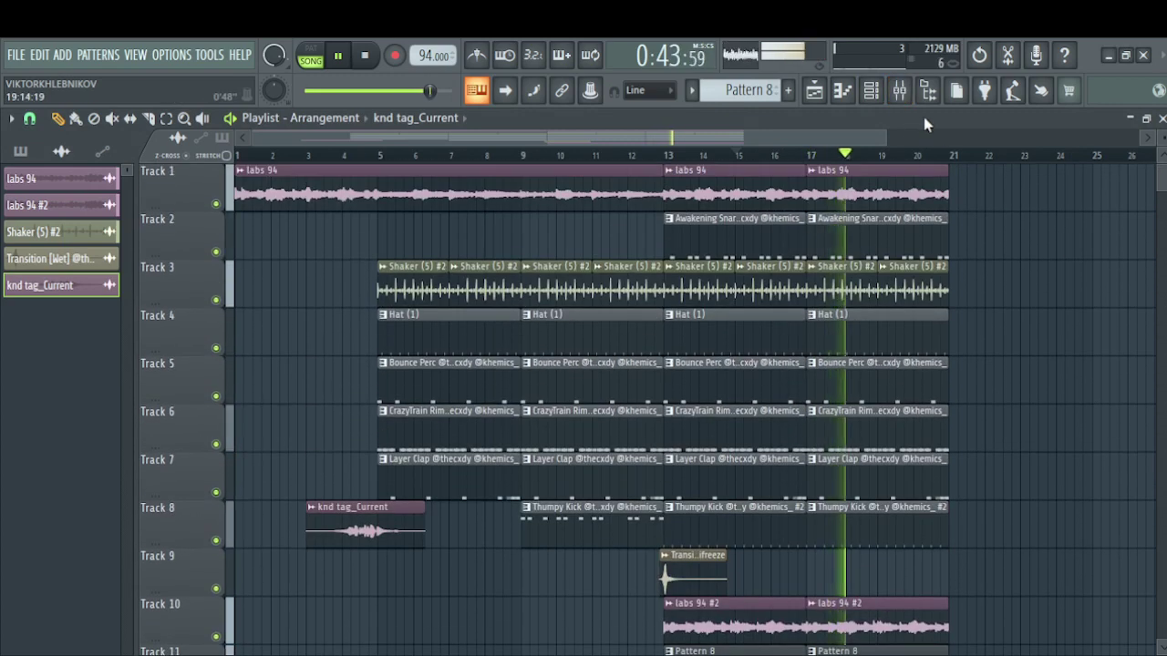
left_click(882, 93)
right_click(1042, 350)
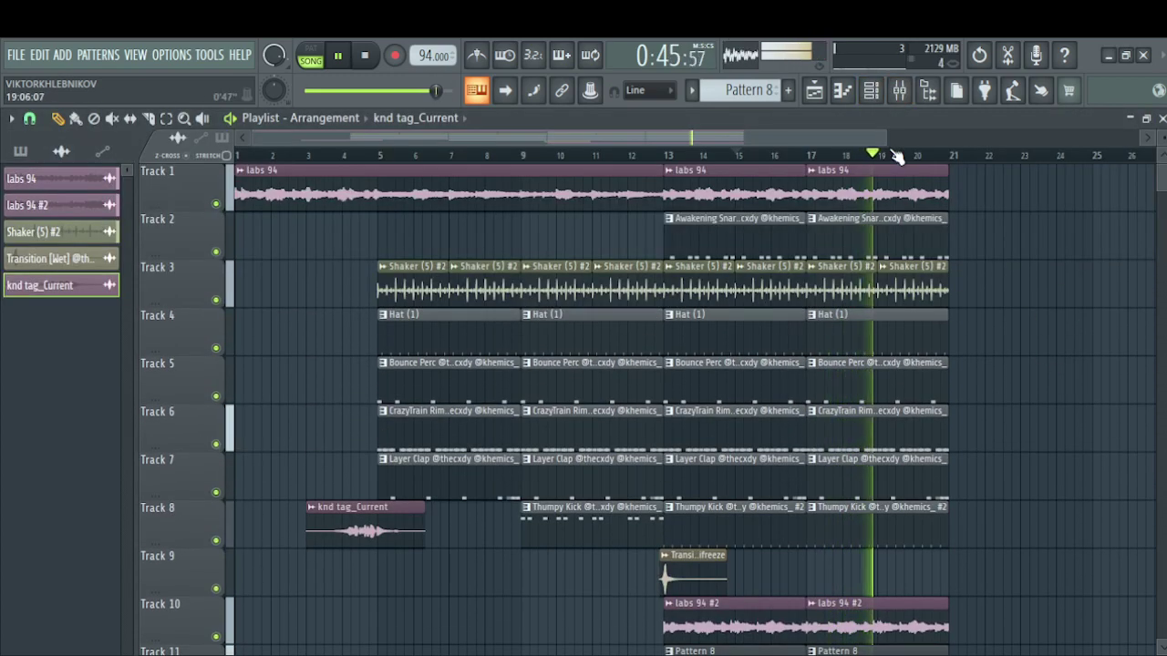
left_click_drag(887, 135, 1067, 198)
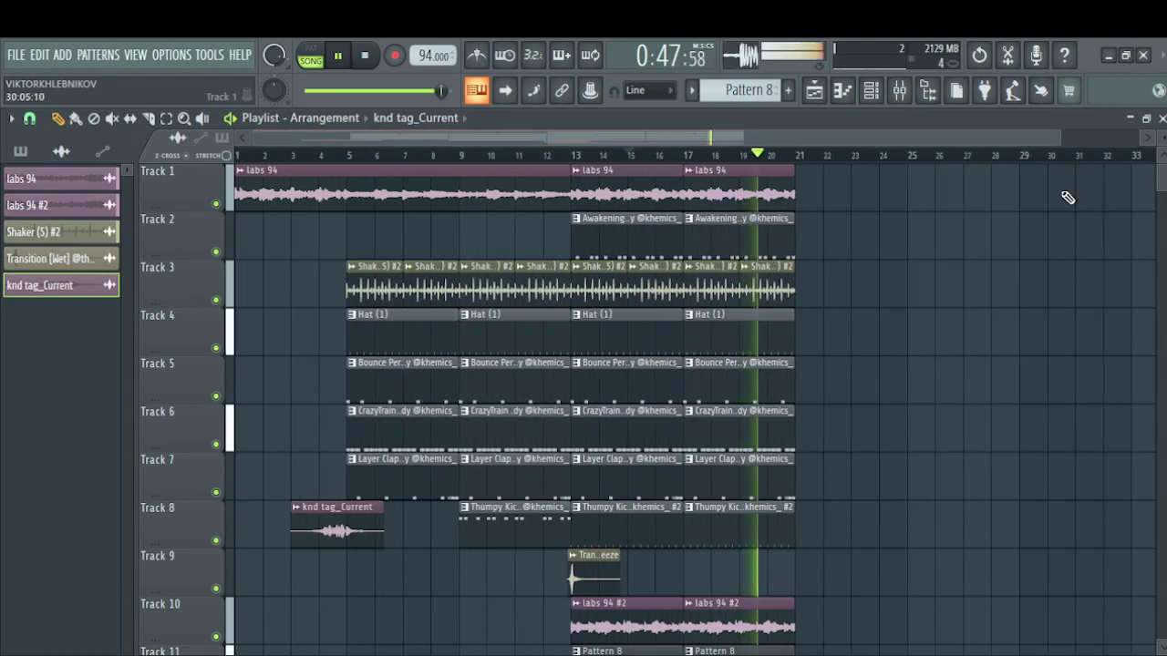